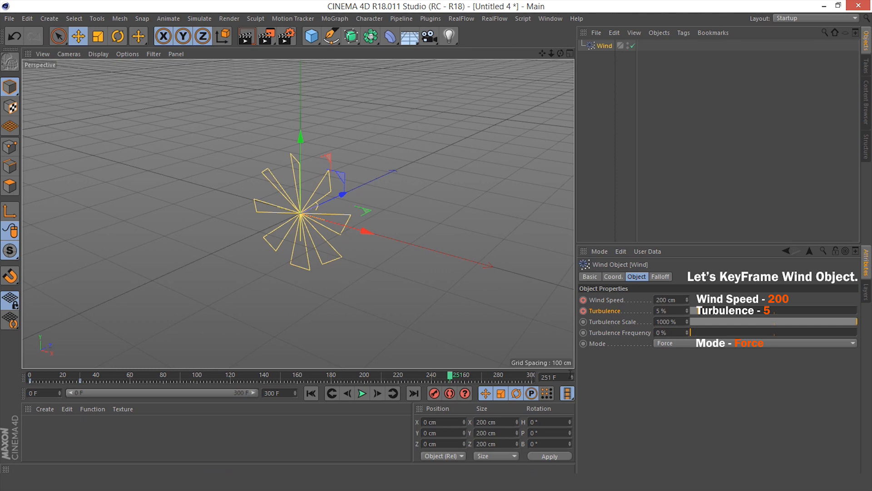
Keyframe the Wind object's wind speed of 200 cm and turbulence of 5% at frame 250.
left_click(572, 380)
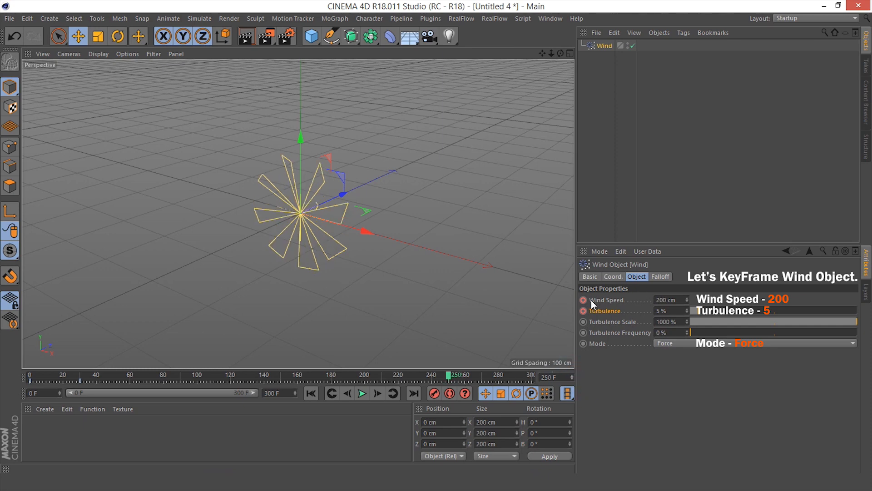
left_click(607, 300)
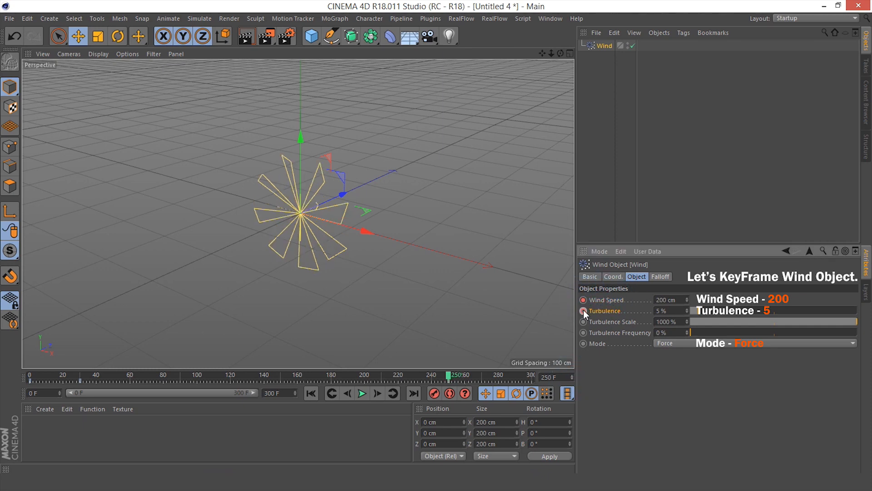
At frame 270, set the Wind object's wind speed to 0 cm and turbulence to 0%, and keyframe both.
left_click_drag(449, 376, 484, 384)
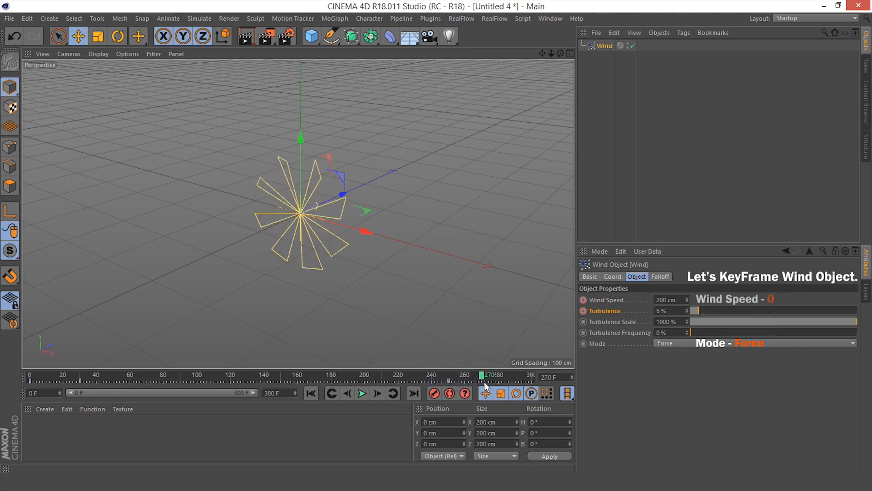
left_click(668, 300)
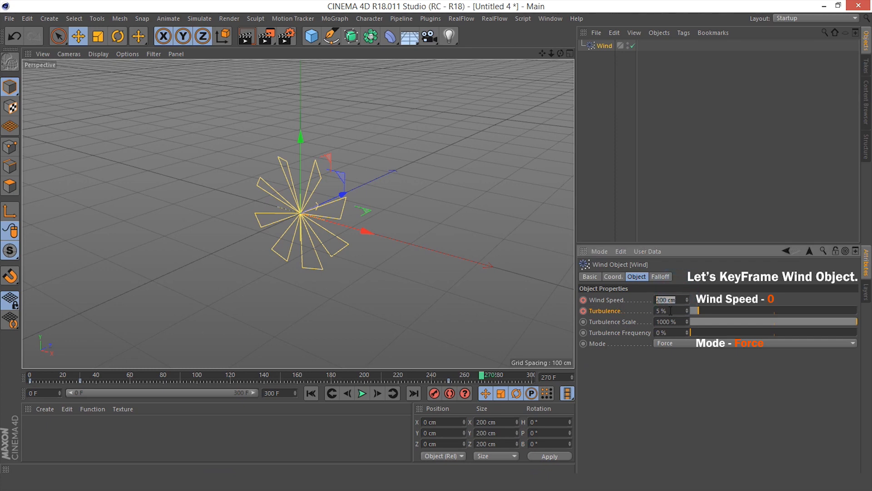
type("0")
left_click(671, 311)
type("0")
key("Return")
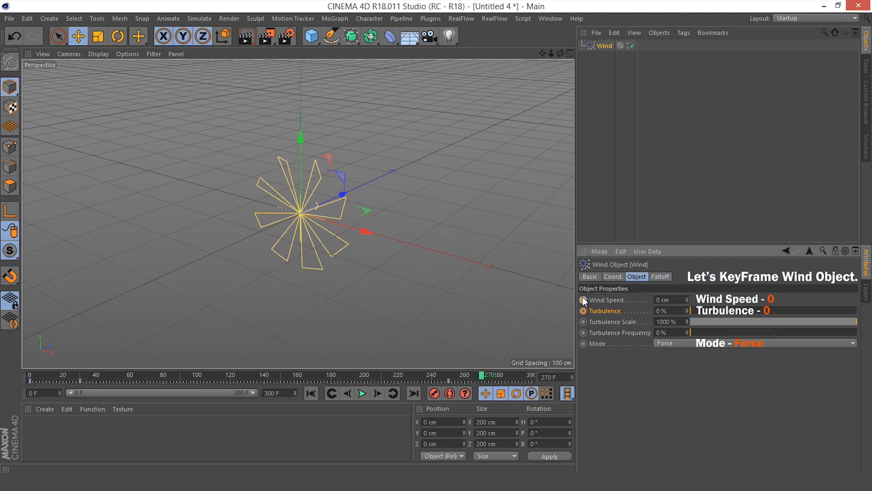
Play and scrub the animation from the first frame to check the wind keyframes, return to frame 0 and clear the selection.
left_click(311, 393)
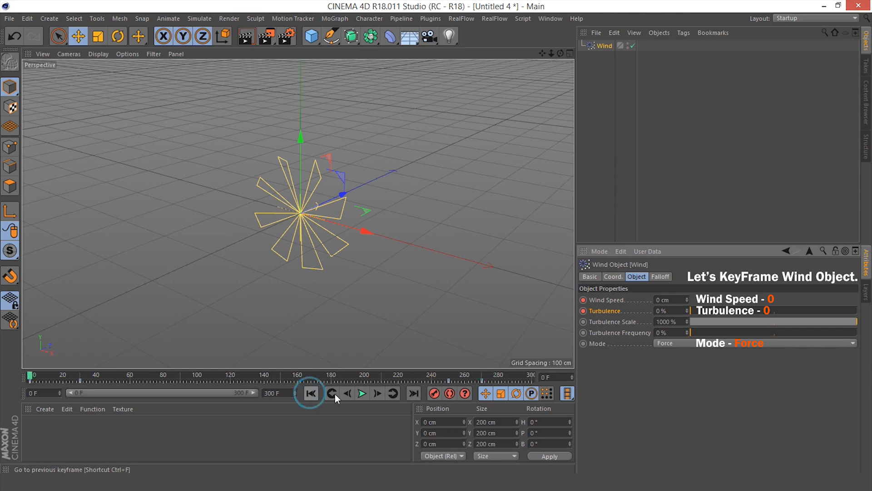
left_click(362, 396)
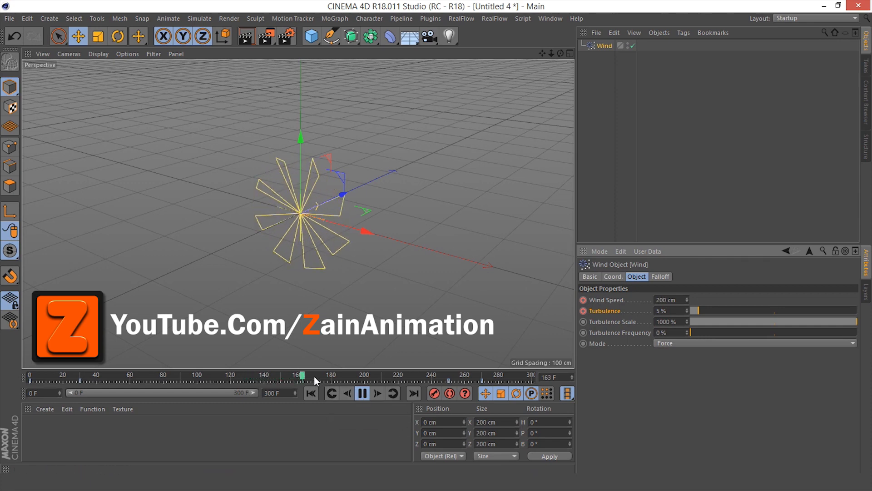
left_click(401, 376)
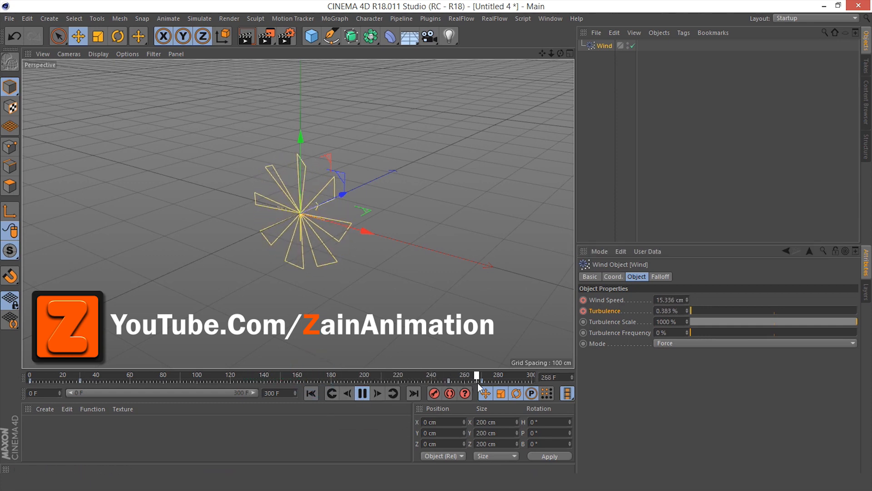
left_click(362, 394)
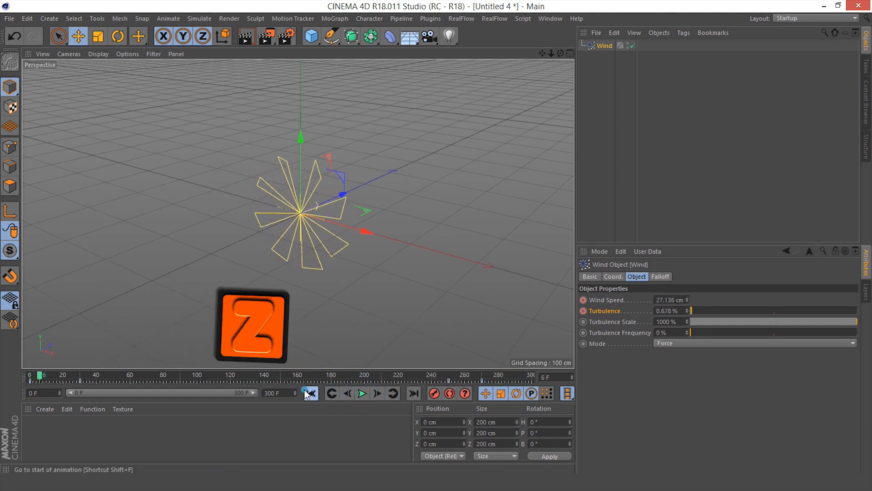
left_click(590, 92)
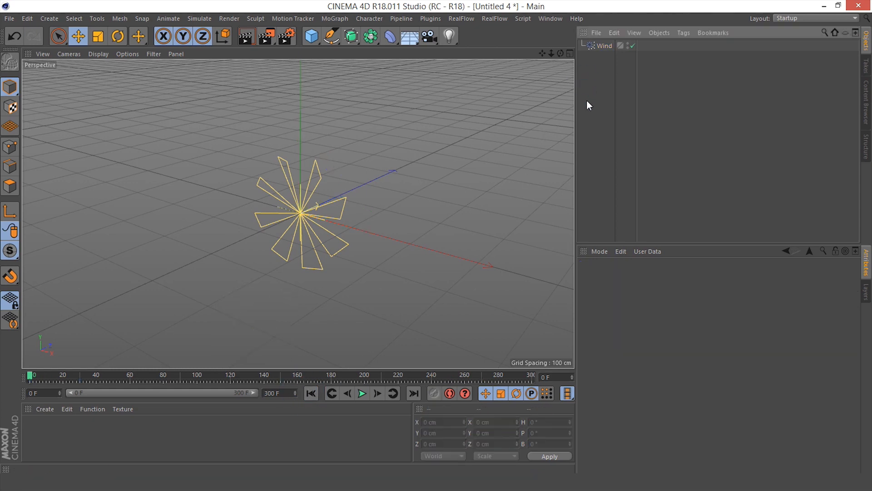
Add a MoGraph Cloner as the parent of the Wind object and rename the cloner as Wind.
left_click(603, 47)
left_click(334, 19)
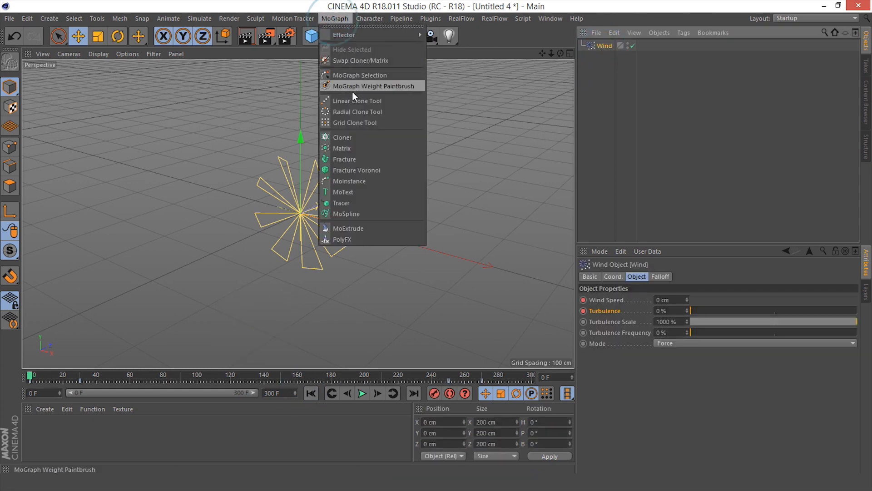
left_click(349, 142, "alt")
double_click(609, 45)
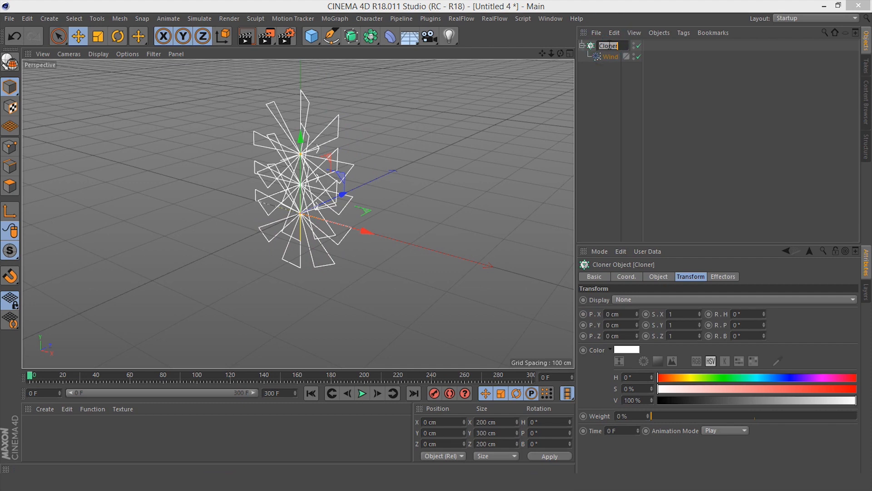
type("Wind")
key("Return")
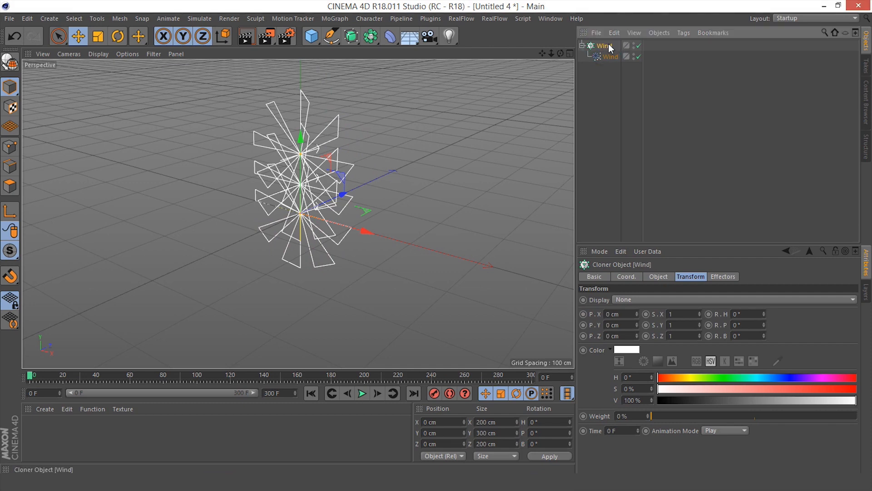
Set the cloner to Radial mode with a count of 4 and a radius of 500 cm.
left_click(658, 276)
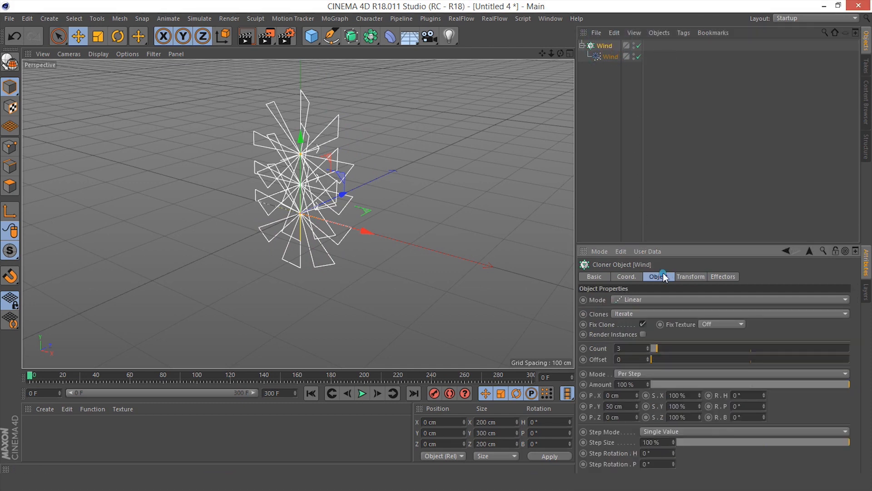
left_click(637, 300)
left_click(632, 332)
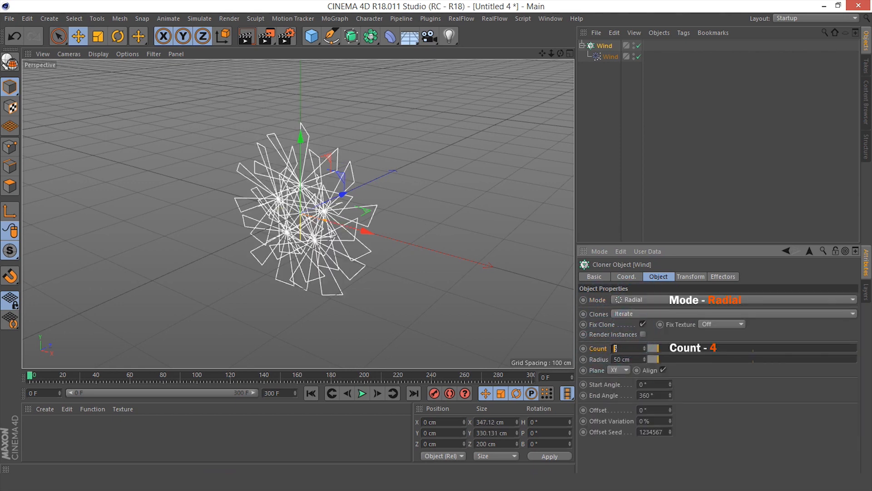
key("Return")
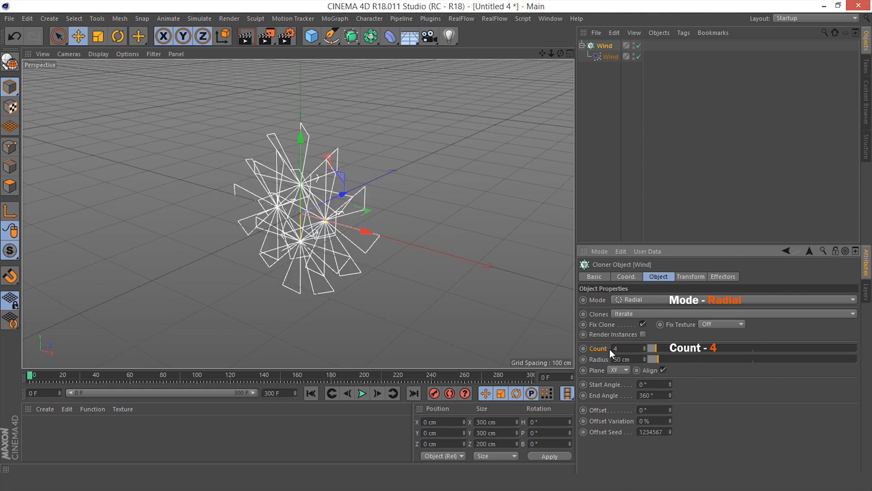
left_click_drag(638, 359, 605, 363)
type("5")
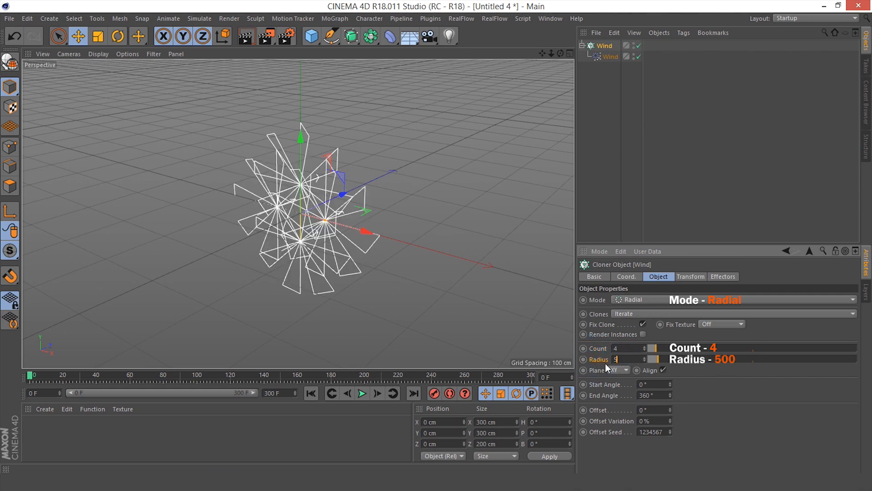
type("00")
key("Return")
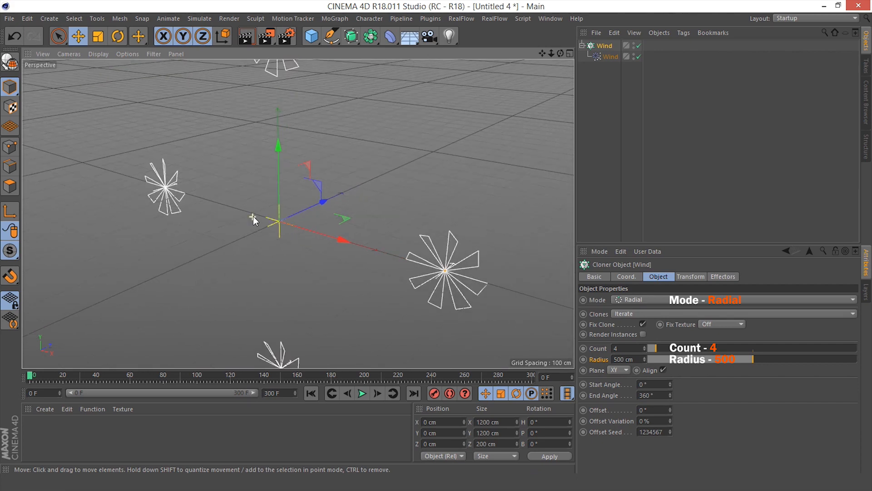
Change the radial cloner's plane to XZ.
scroll(253, 216, "down", 2)
left_click(616, 371)
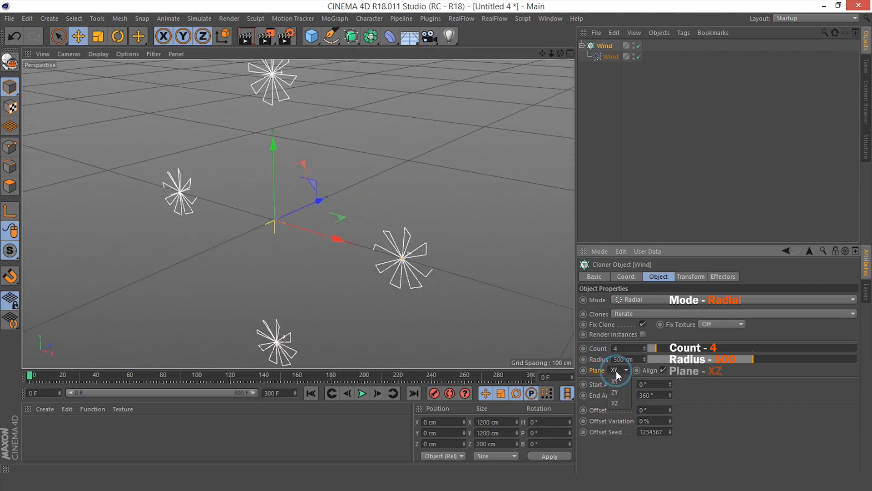
left_click(615, 403)
scroll(381, 199, "down", 2)
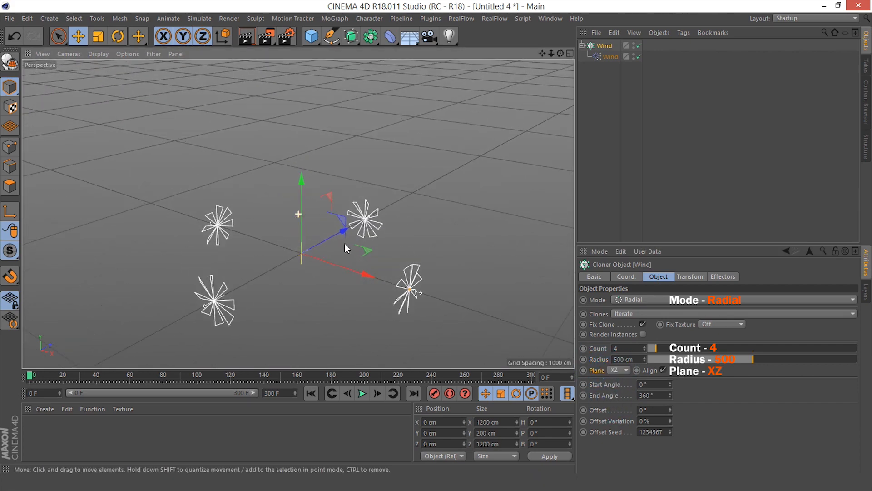
Set the cloner's transform rotation R.H to 180° so the wind clones turn around.
left_click_drag(408, 288, 357, 274, "alt")
scroll(423, 300, "up", 5)
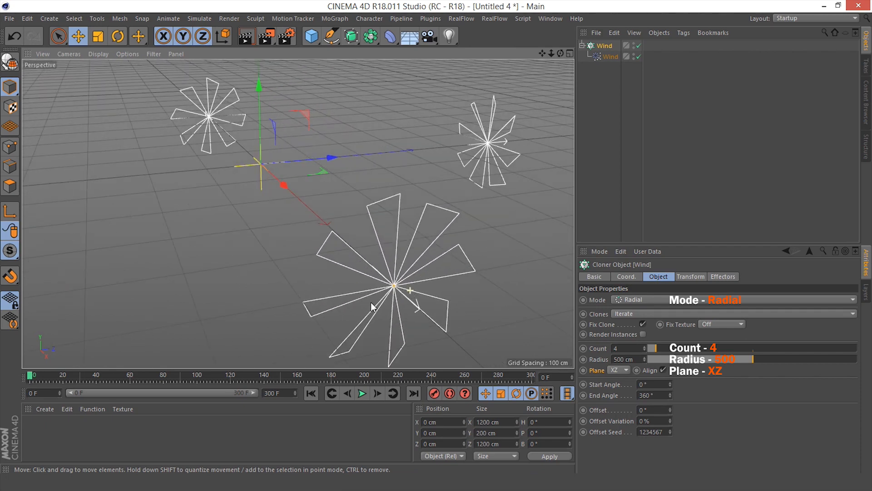
left_click_drag(371, 308, 459, 282, "alt")
left_click(684, 276)
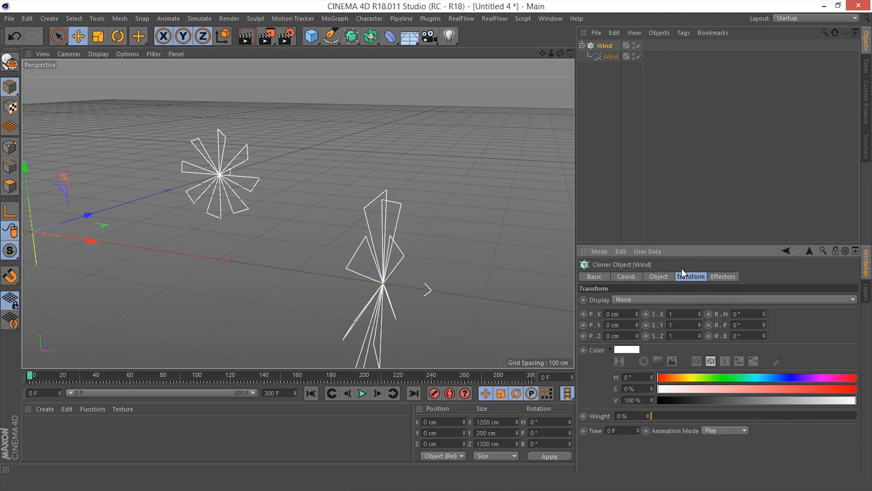
left_click_drag(727, 312, 670, 313)
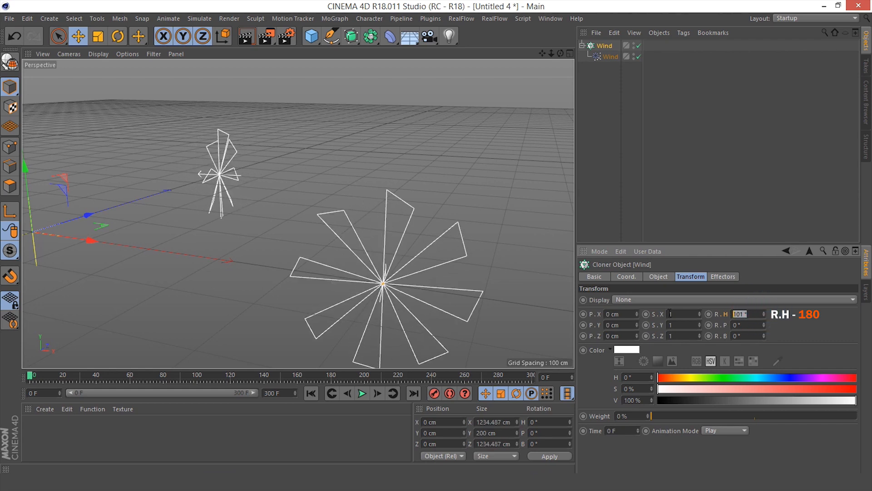
type("180")
key("Return")
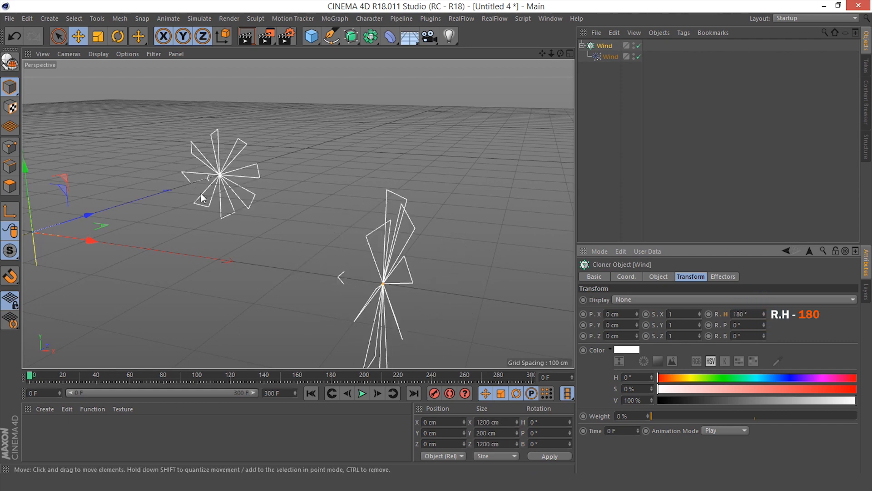
Add a Cylinder primitive to the scene and rename it as Blades.
scroll(205, 180, "down", 5)
mouse_move(206, 178)
left_mouse_down("alt")
mouse_move(236, 214)
mouse_move(218, 253)
mouse_move(264, 249)
left_mouse_up("alt")
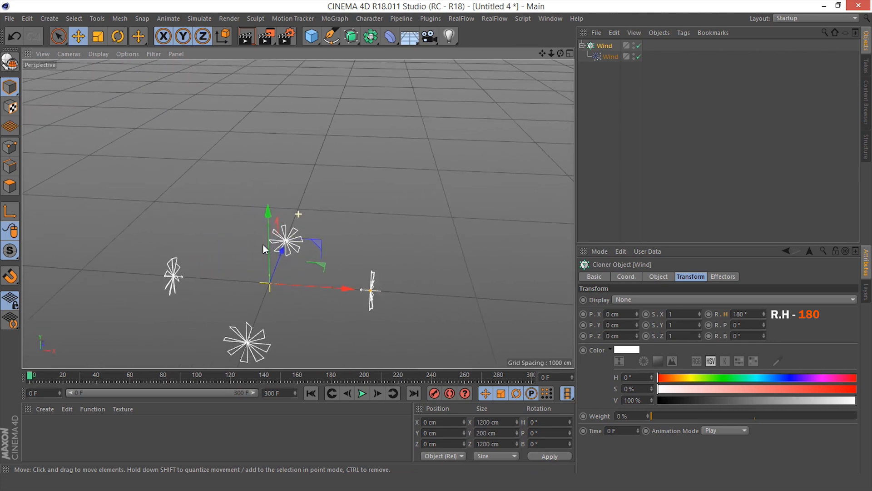
left_click(312, 36)
left_click(531, 52)
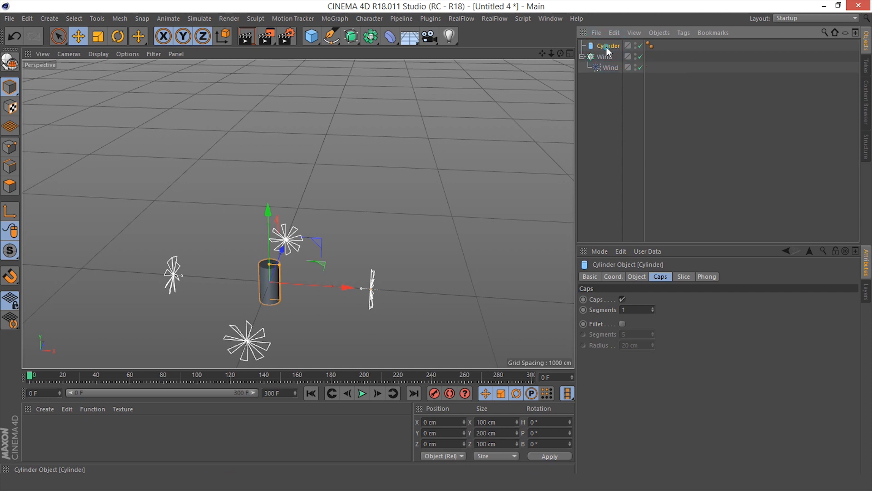
double_click(606, 46)
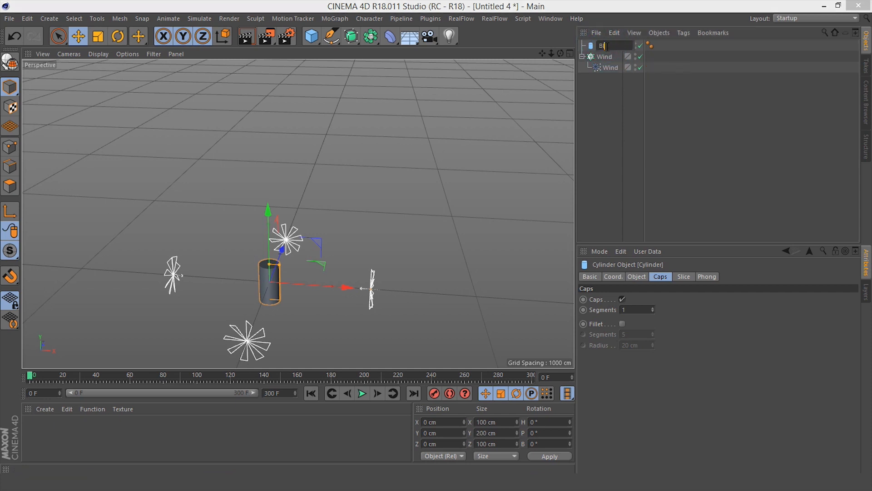
type("Blades")
key("Return")
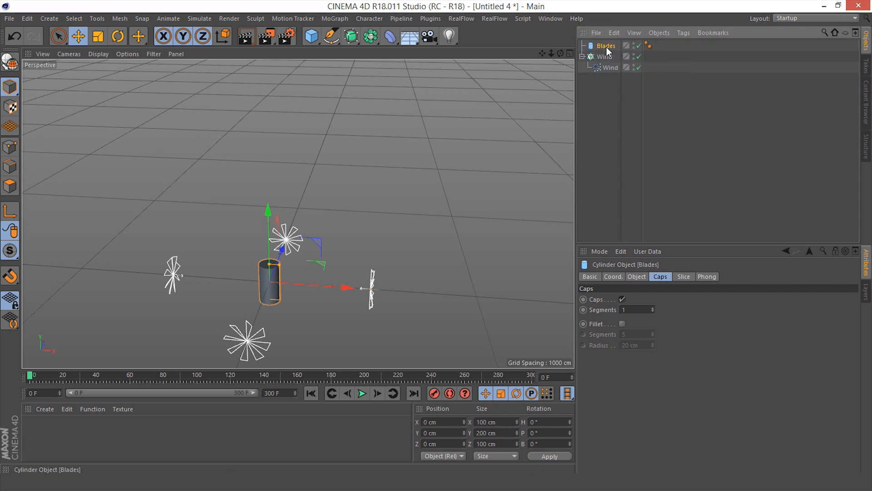
Set the Blades cylinder's radius to 60 cm and its height to 10 cm.
left_click(636, 278)
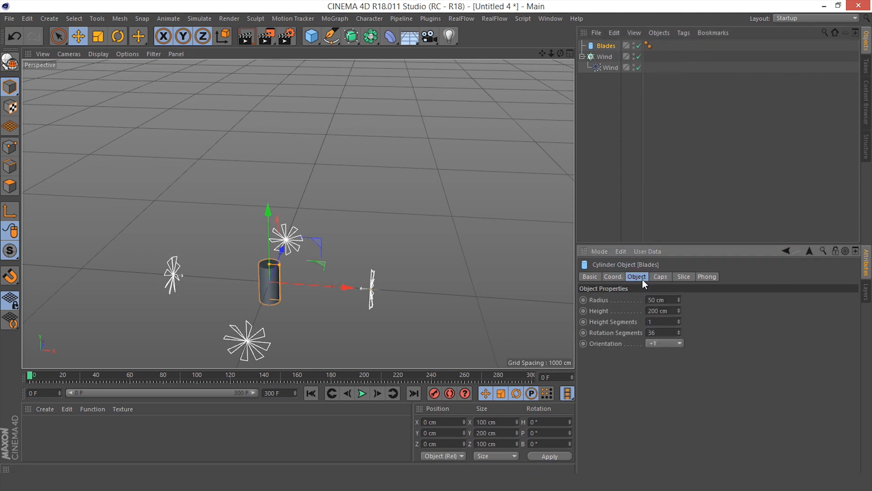
scroll(207, 221, "up", 2)
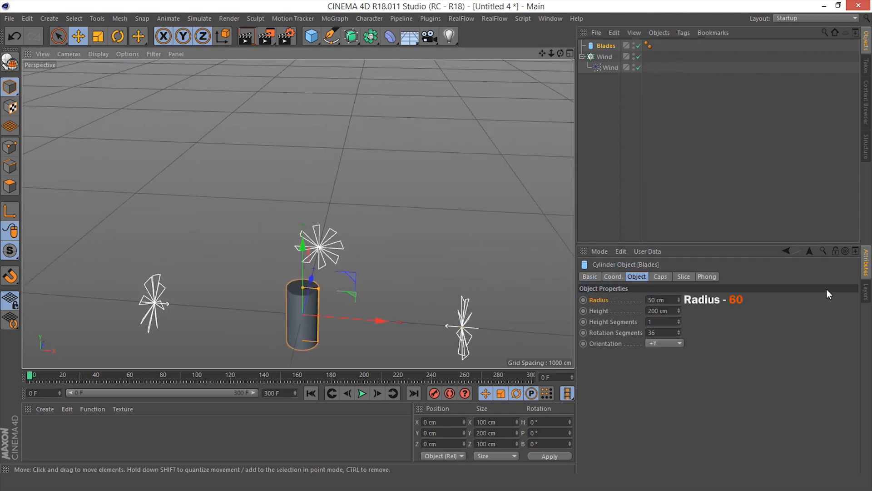
double_click(661, 300)
type("60")
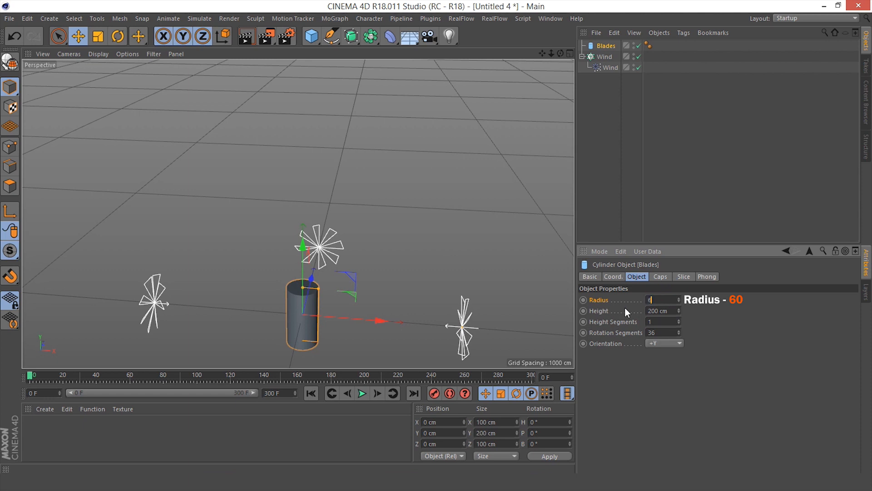
key("Return")
left_click(646, 310)
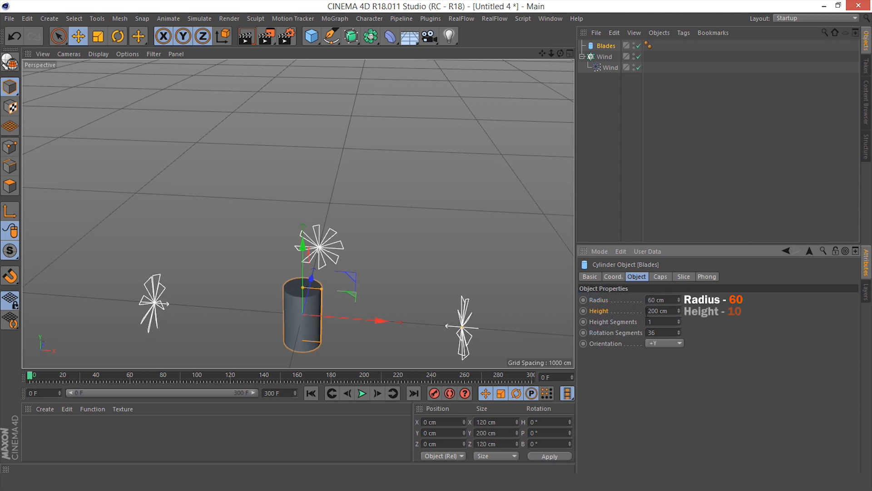
double_click(666, 310)
type("10")
key("Return")
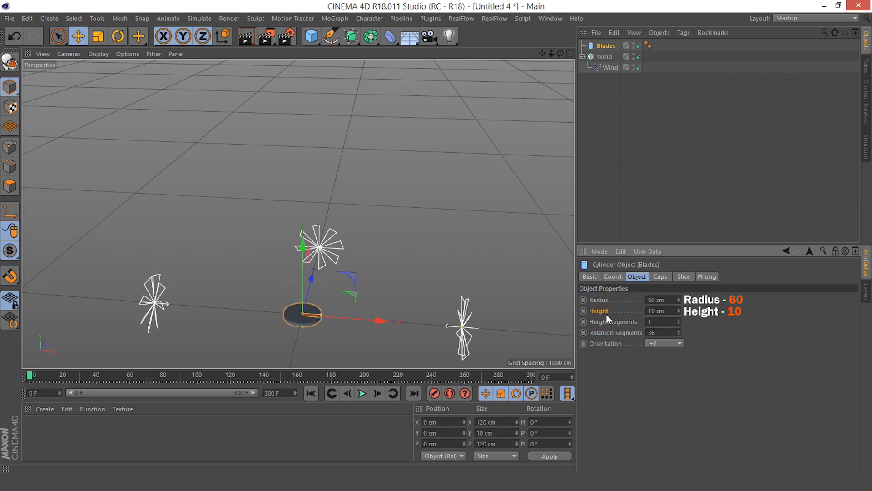
Set the Blades cylinder's rotation segments to 3 to make it a flat triangular blade.
scroll(295, 326, "up", 5)
middle_click_drag(315, 304, 304, 254, "alt")
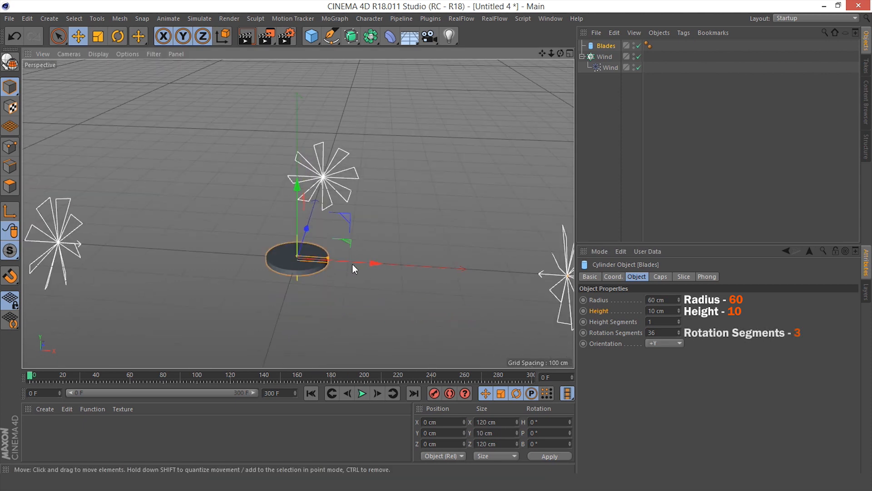
double_click(660, 332)
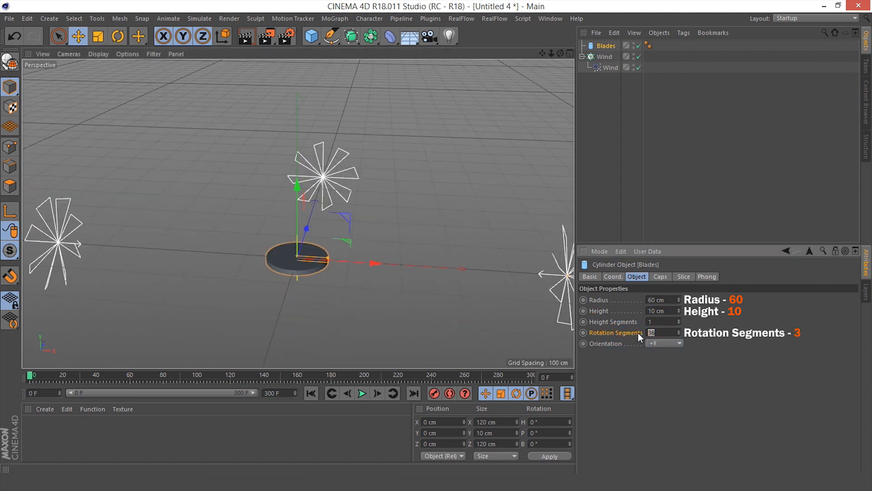
type("3")
key("Return")
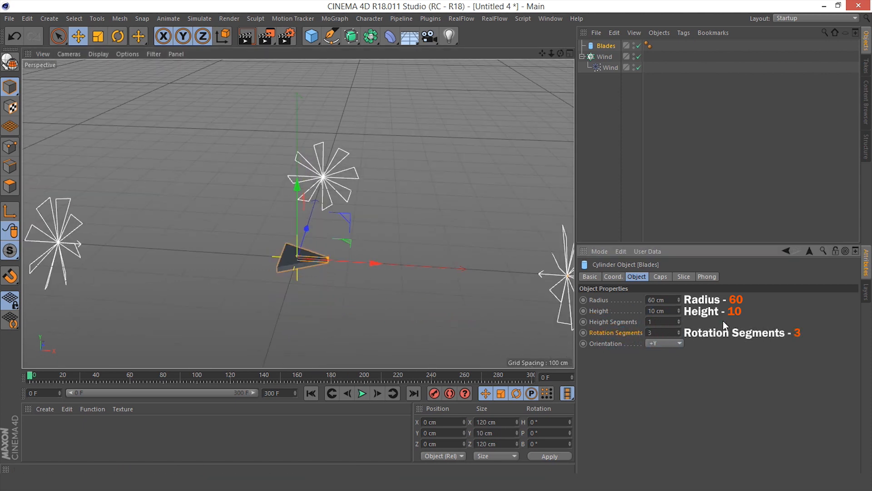
Enable the fillet on the Blades cylinder's caps and check its rounded edges.
left_click(660, 277)
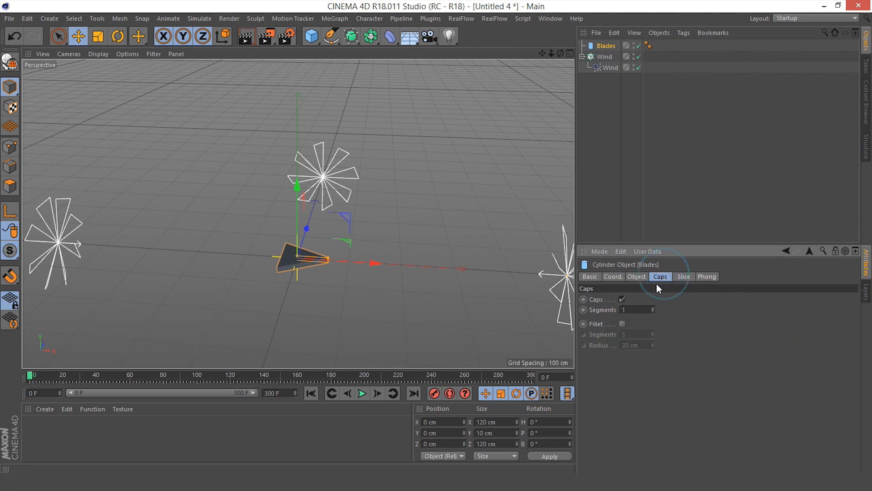
left_click(621, 324)
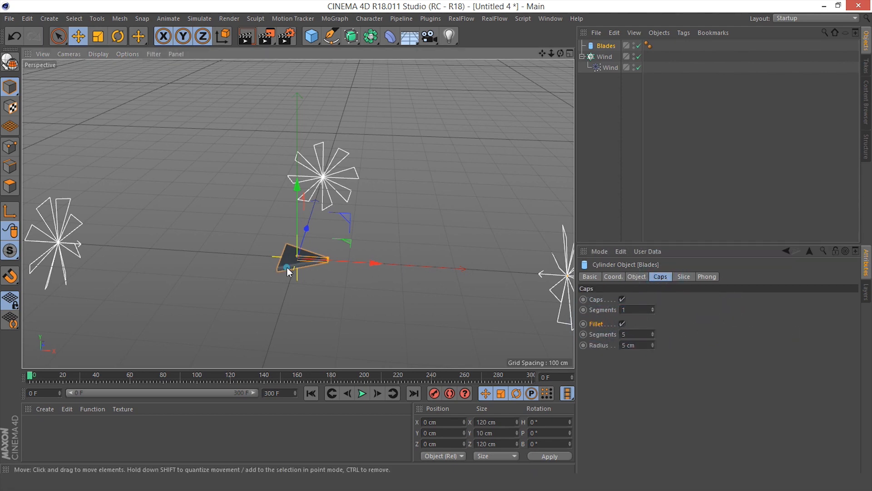
left_click_drag(287, 268, 278, 263, "alt")
scroll(313, 257, "up", 4)
middle_click_drag(292, 255, 309, 265, "alt")
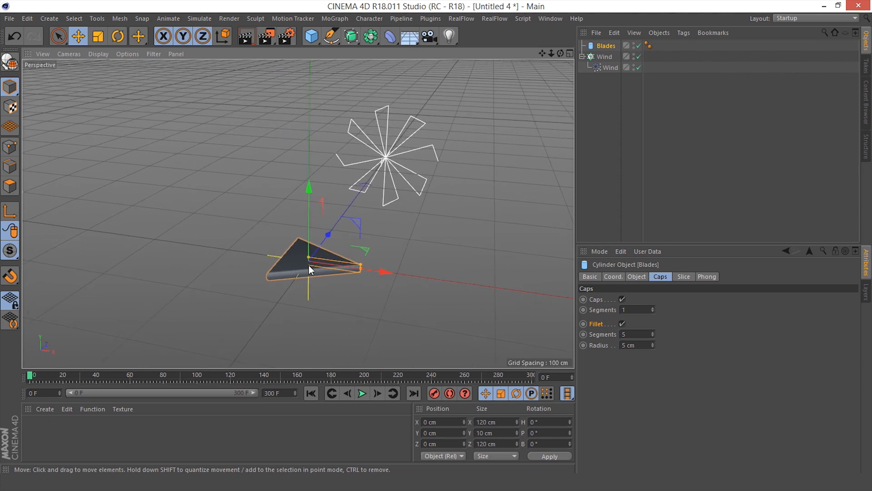
left_click_drag(309, 265, 341, 249, "alt")
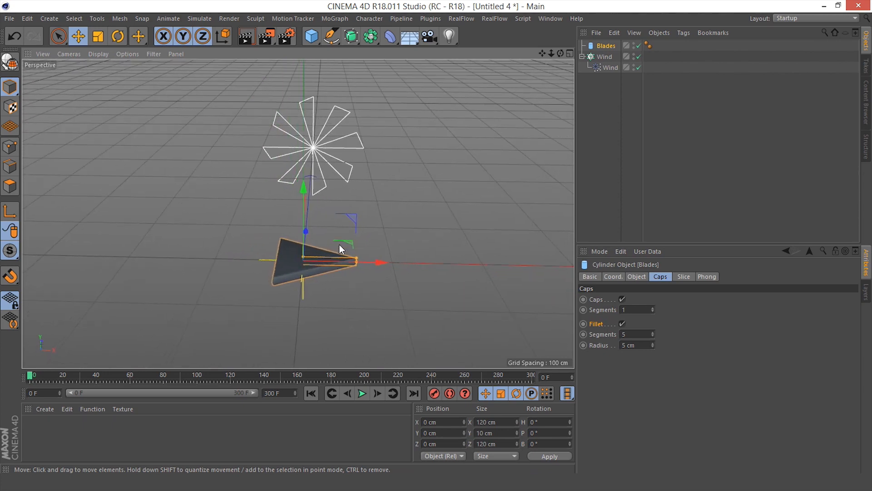
Add a MoGraph Cloner as the parent of the Blades cylinder and rename the cloner as Blades.
left_click(311, 36)
left_click(442, 2)
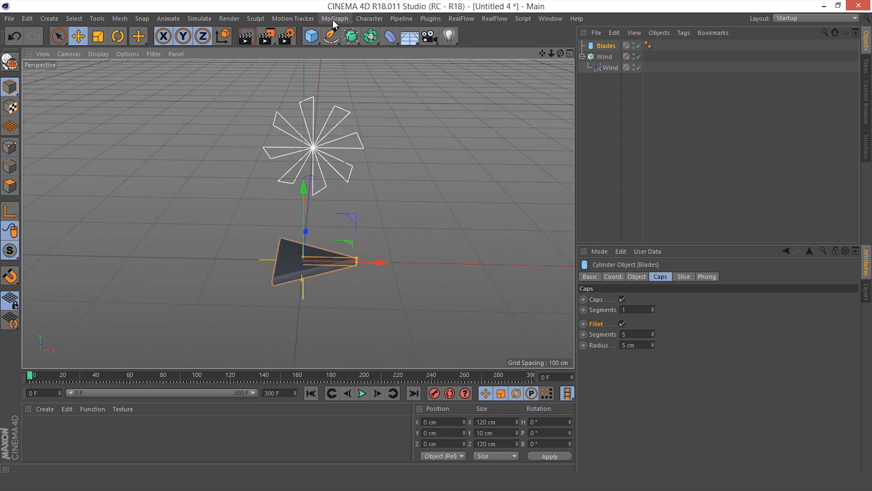
left_click(335, 18)
left_click(355, 137, "alt")
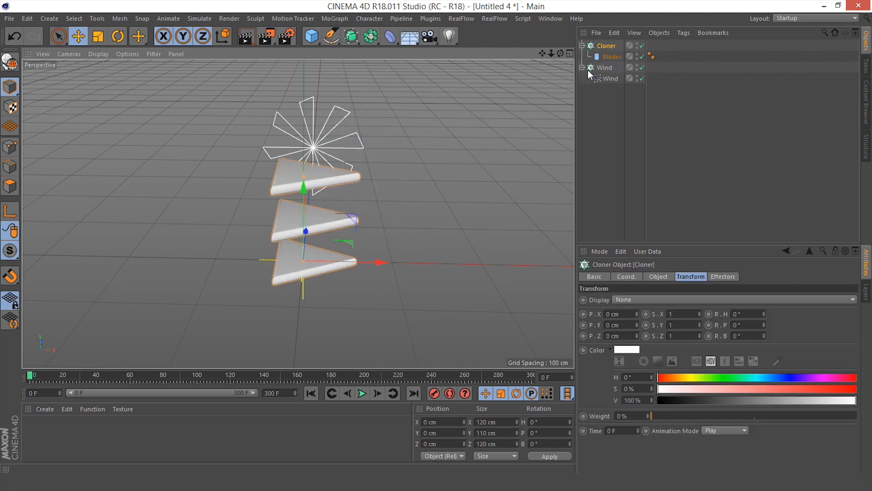
double_click(608, 46)
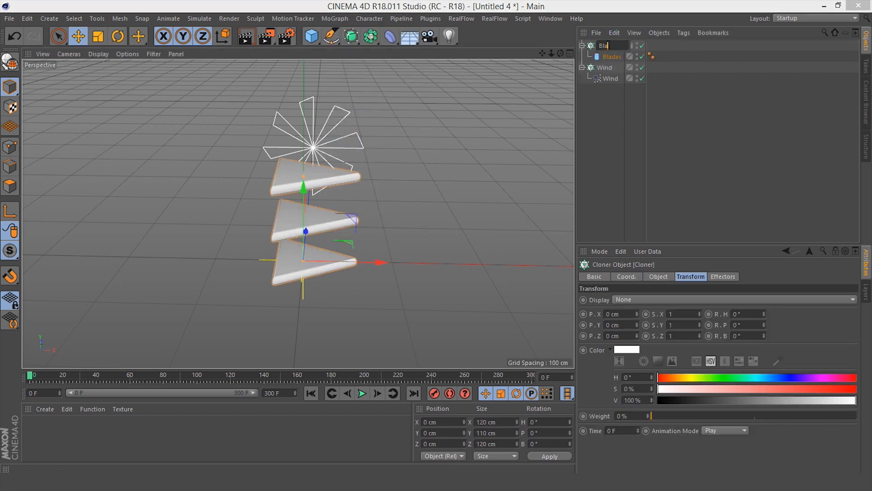
type("Blades")
key("Return")
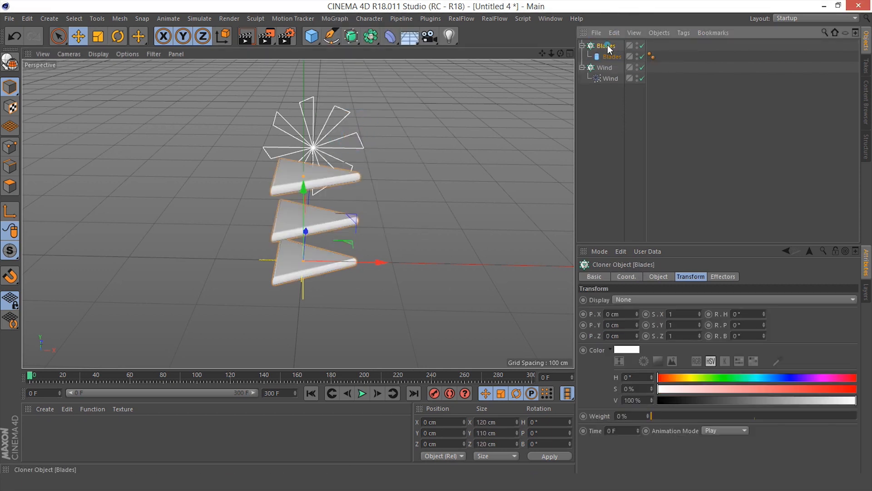
Switch the Blades cloner's mode to Radial and set its count to 3.
left_click(658, 276)
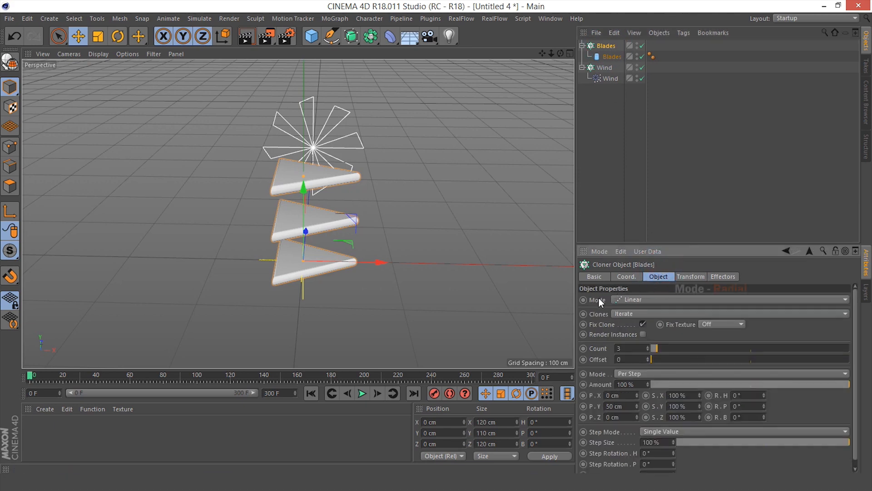
left_click(627, 299)
left_click(630, 332)
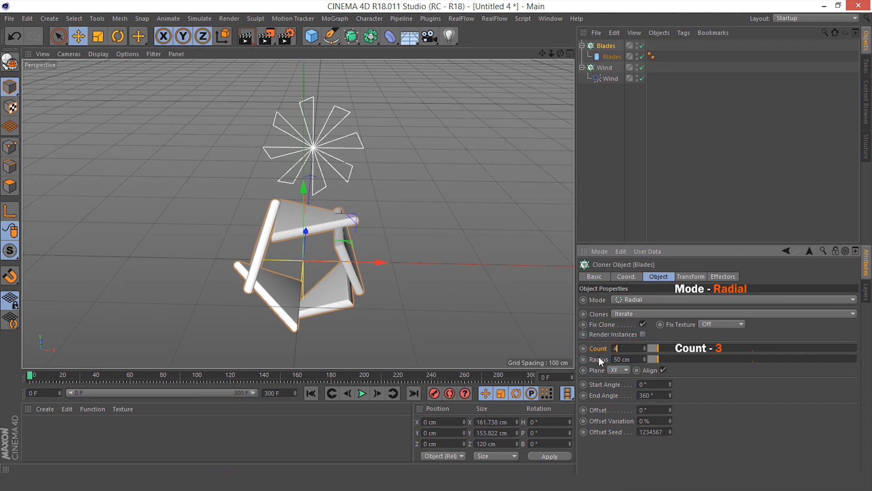
type("3")
key("Return")
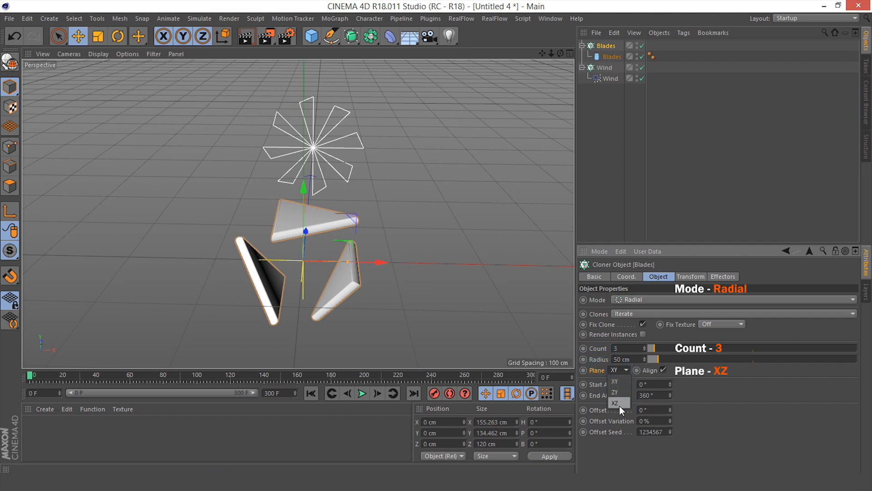
Change the Blades cloner's plane to XZ so the three blades lie flat.
left_click(620, 406)
scroll(305, 231, "up", 5)
left_click_drag(285, 284, 318, 190, "alt")
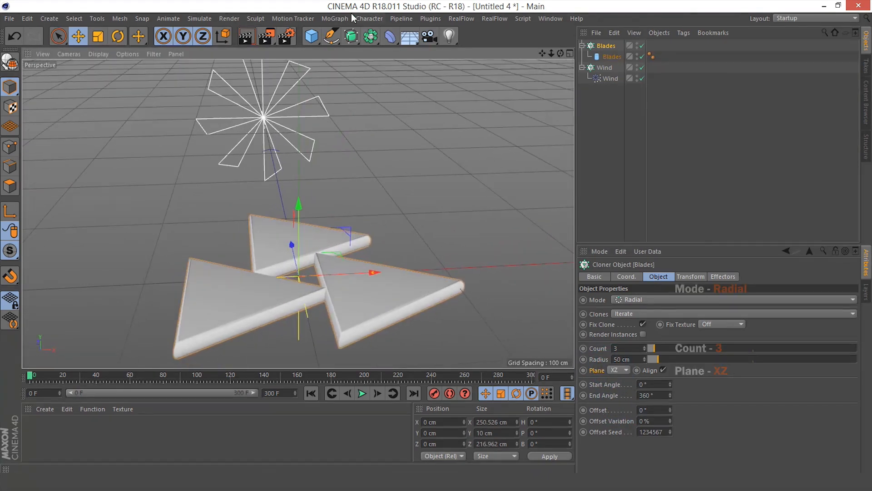
Add a second Cylinder primitive as the central hub and set its height to 30 cm.
left_click(312, 36)
left_click(536, 50)
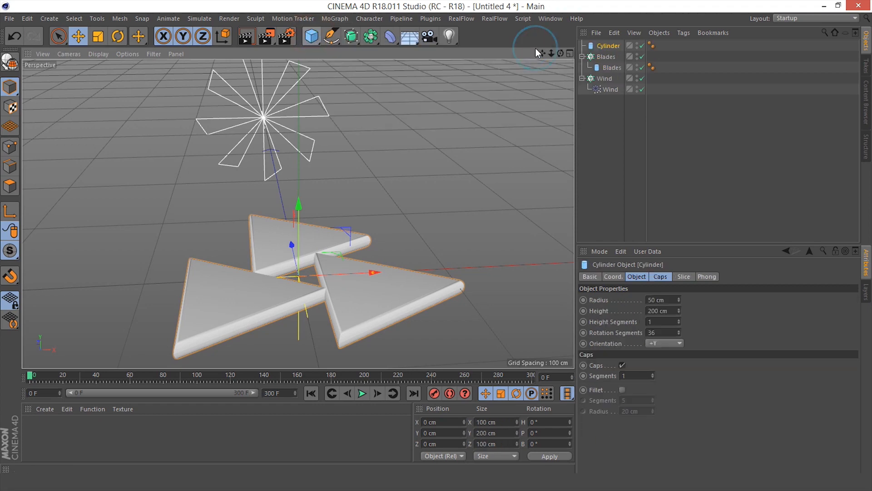
left_click(636, 277)
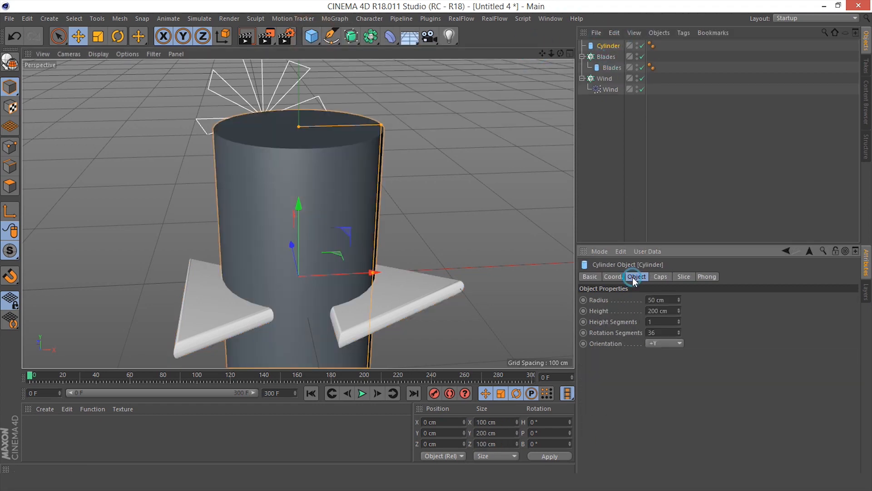
left_click_drag(671, 309, 655, 303)
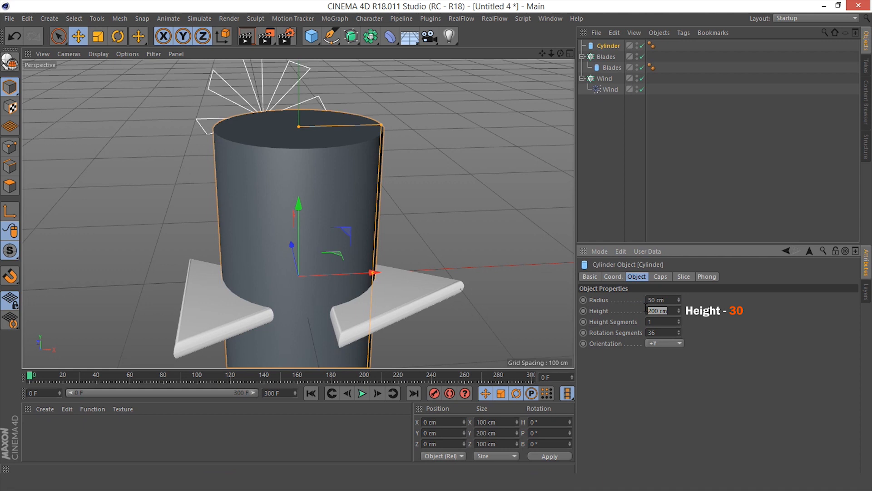
type("30")
key("Return")
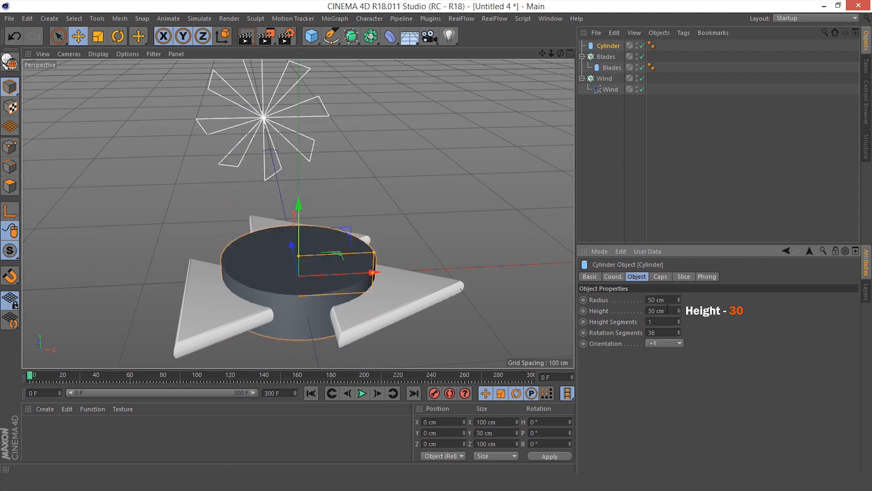
Enable the fillet on the hub cylinder's caps with a radius of 5 cm.
left_click(660, 276)
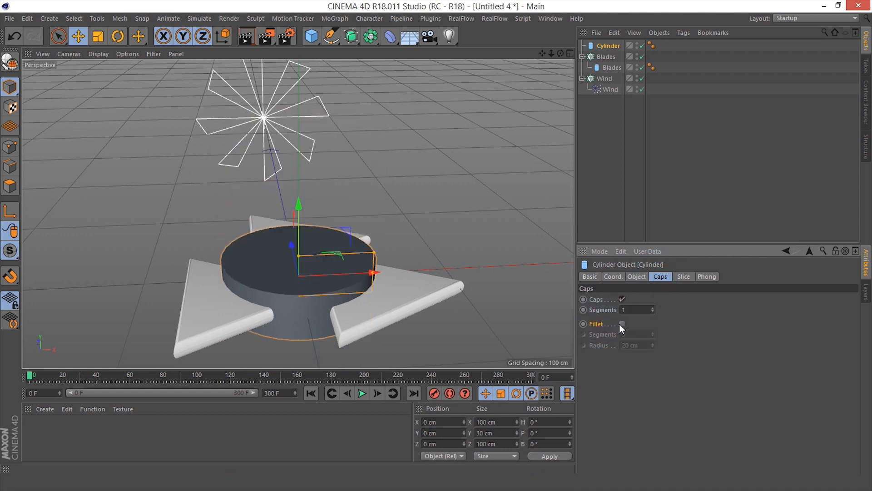
left_click(621, 324)
double_click(638, 345)
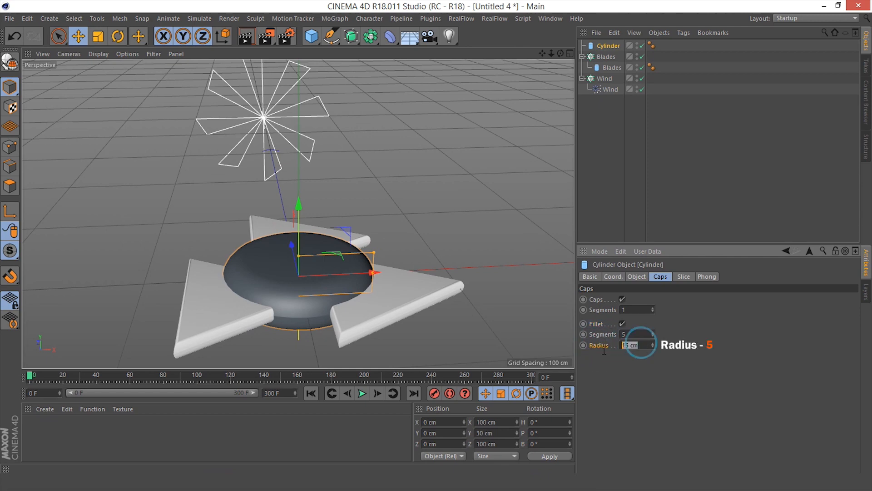
type("5")
key("Return")
left_click_drag(436, 295, 279, 280, "alt")
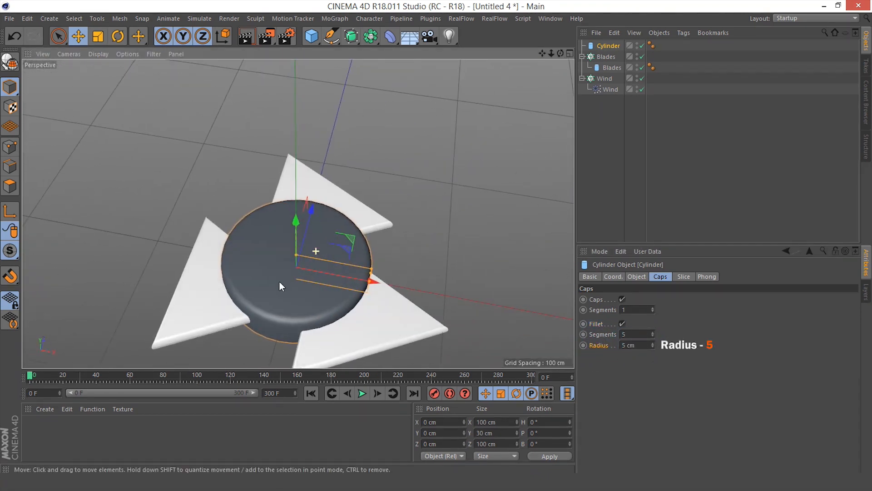
Set the Blades cloner's radius to 60 cm to move the blades outward from the hub.
left_click(609, 56)
middle_click_drag(421, 239, 434, 215, "alt")
left_click_drag(633, 359, 578, 359)
type("60")
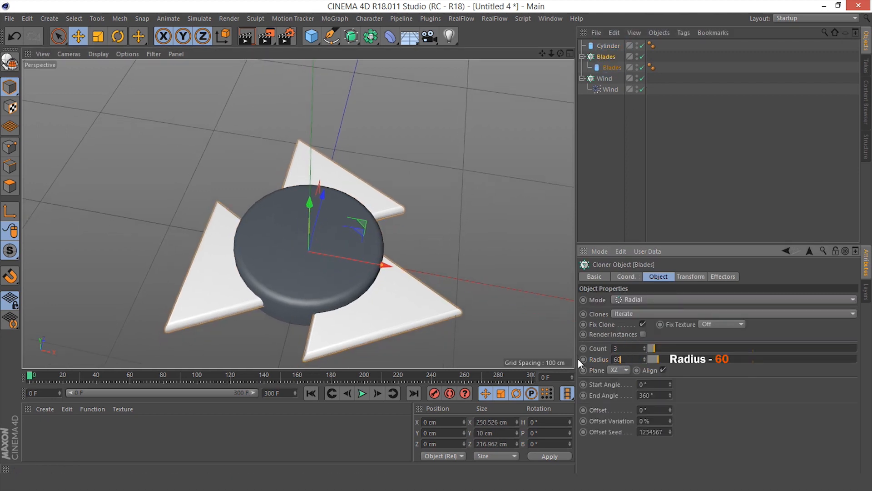
key("Return")
middle_click_drag(306, 268, 311, 223, "alt")
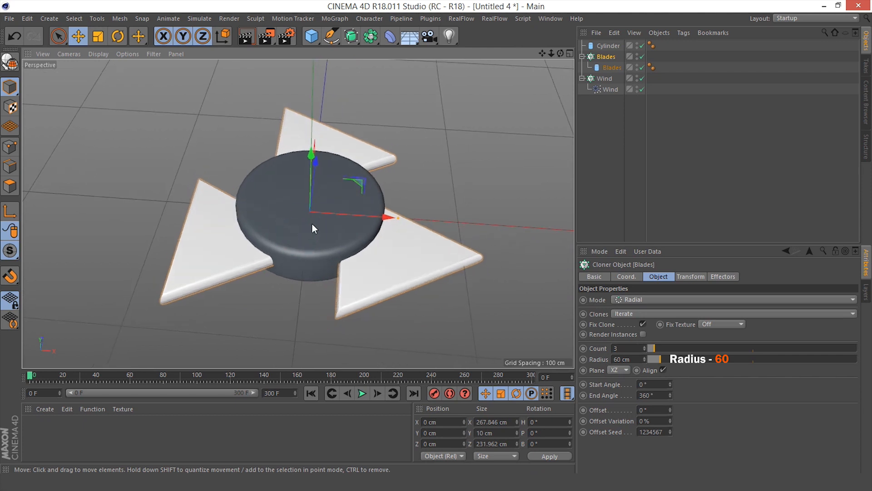
Set the Blades cloner's transform rotation R.B to 12° to tilt the blades.
left_click(691, 276)
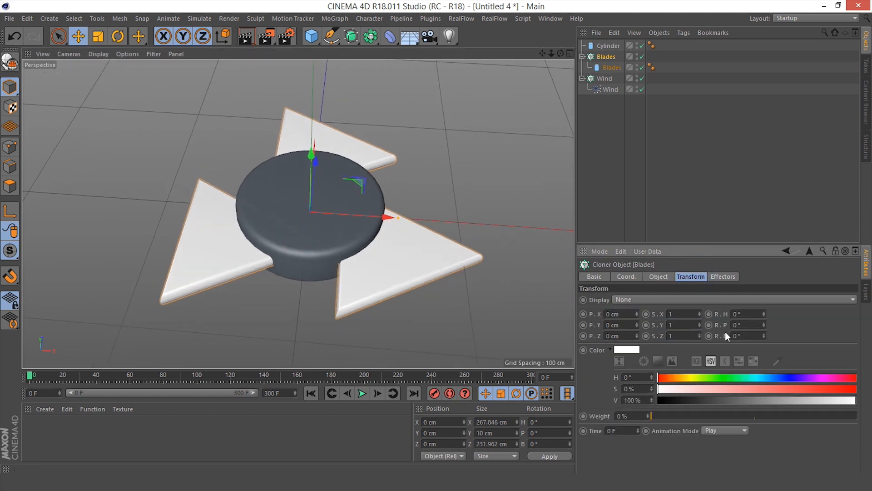
left_click_drag(741, 336, 711, 337)
type("12")
key("Return")
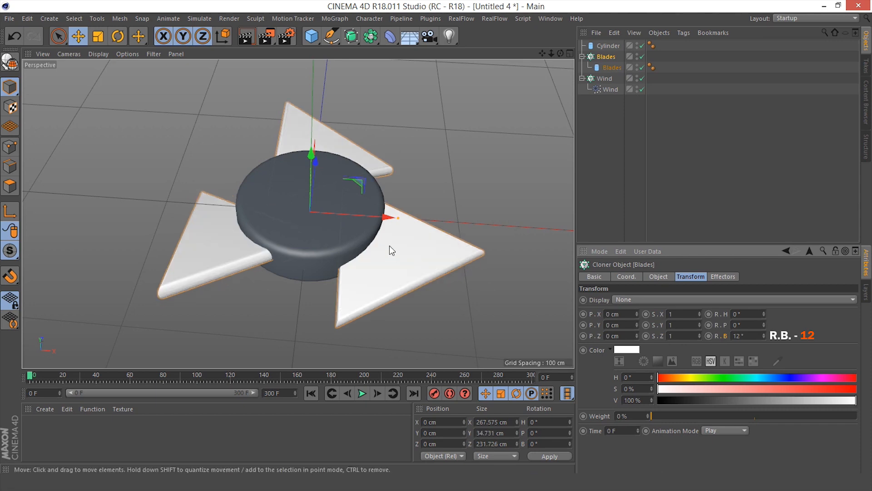
left_click_drag(389, 251, 318, 223, "alt")
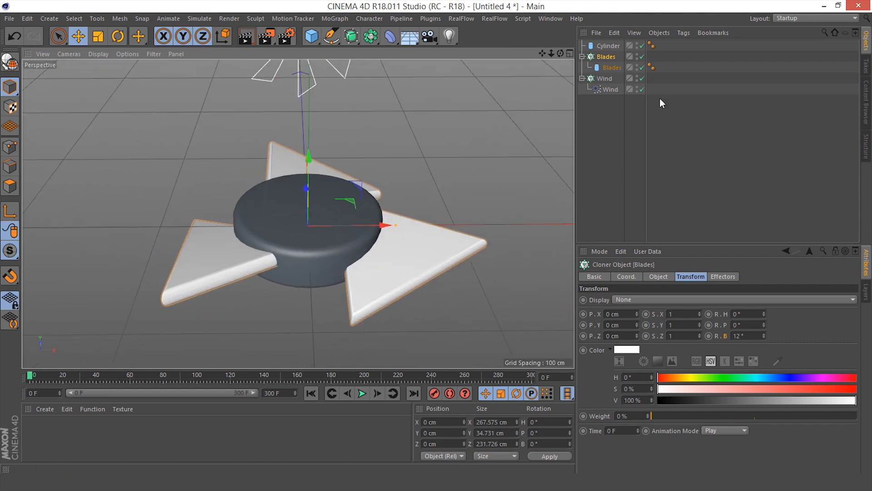
left_click(582, 57)
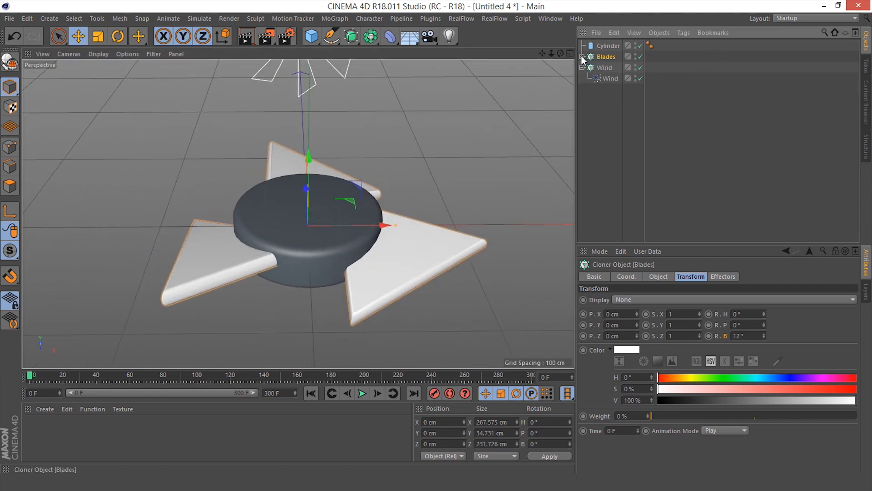
left_click(607, 49, "ctrl")
right_click(608, 48)
left_click(627, 4)
left_click(667, 73)
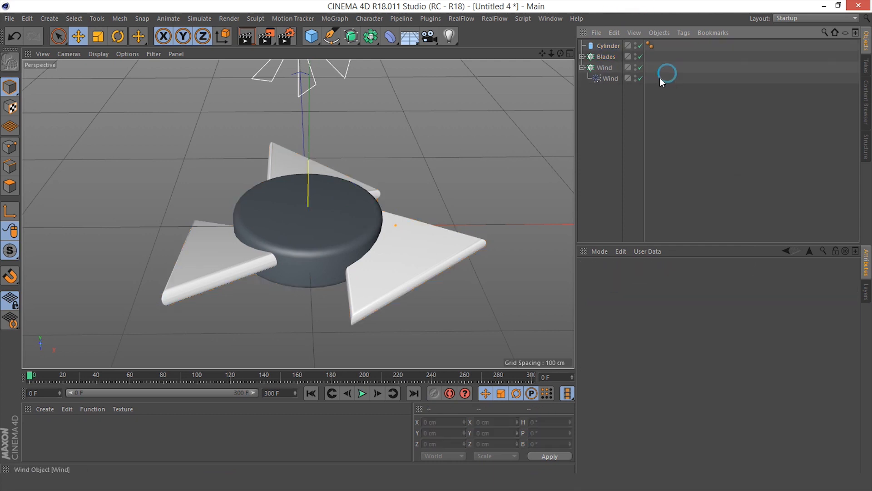
left_click(582, 56)
Add an XPresso tag to the Blades cloner and reposition the XPresso Editor window over the viewport.
left_click(604, 56)
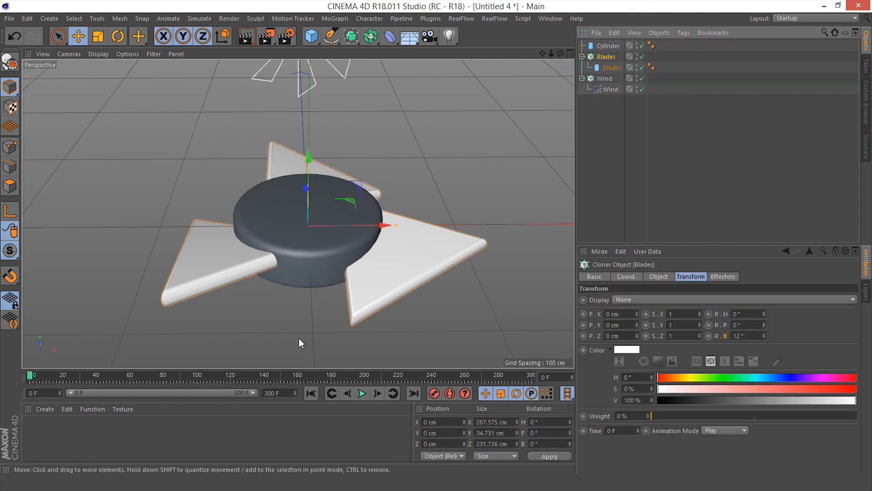
right_click(607, 57)
mouse_move(632, 49)
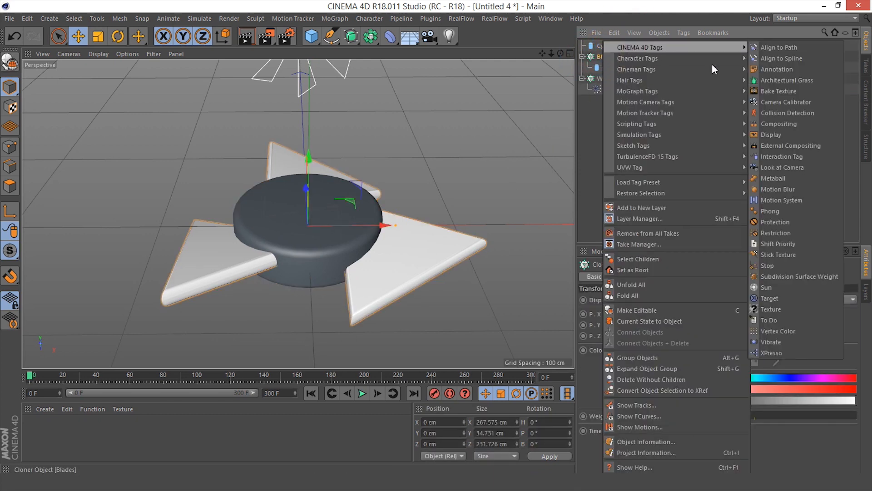
left_click(773, 349)
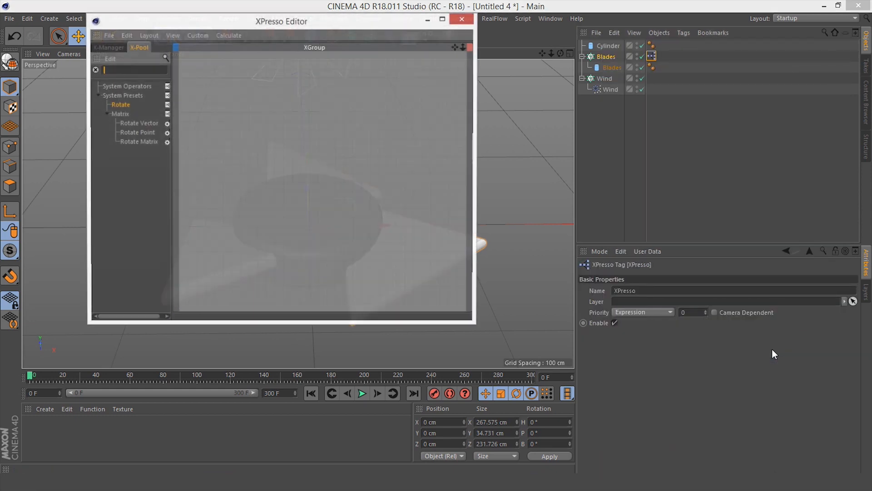
left_click_drag(240, 21, 206, 42)
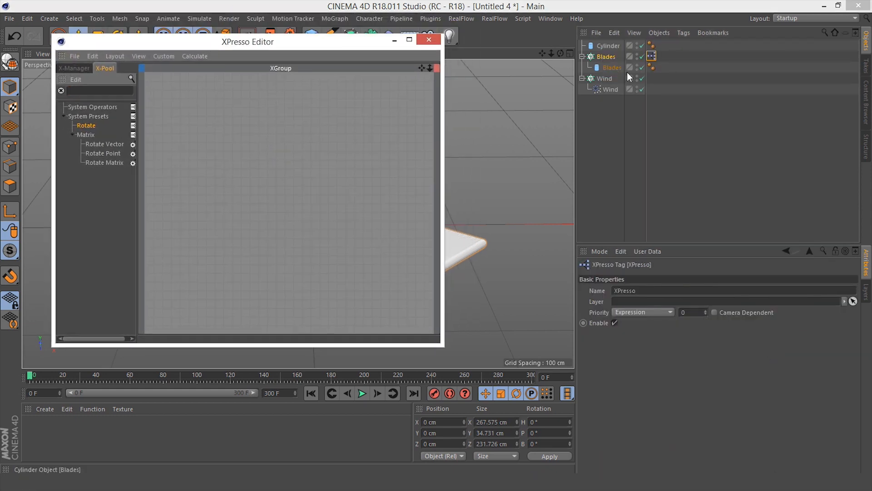
Place the Blades cloner and the Rotate system preset as nodes in the XPresso Editor.
left_click_drag(608, 57, 343, 138)
left_click(95, 93)
type("rotate")
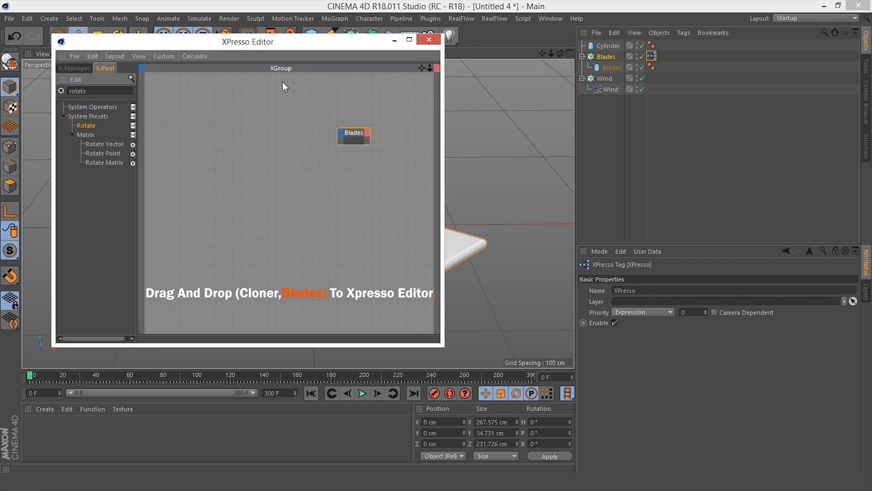
left_click_drag(87, 130, 203, 147)
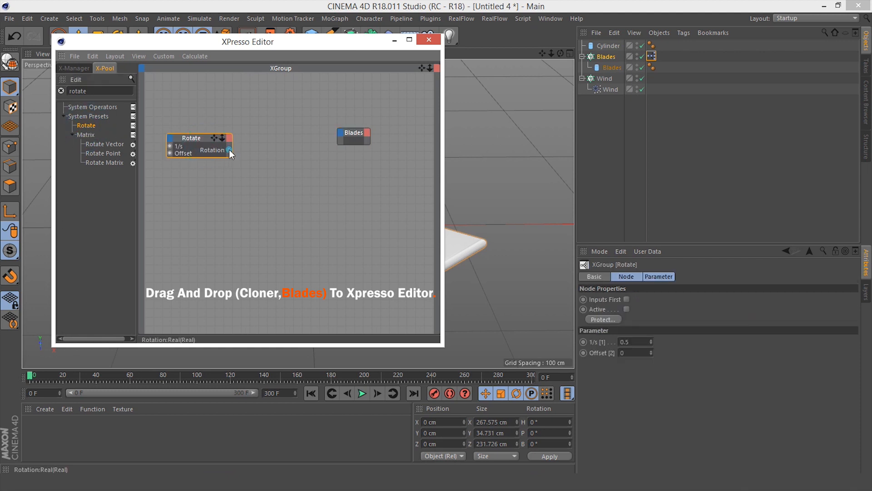
Connect the Rotate node's Rotation output to the Blades node's Global Rotation . H input.
left_click_drag(335, 133, 342, 132)
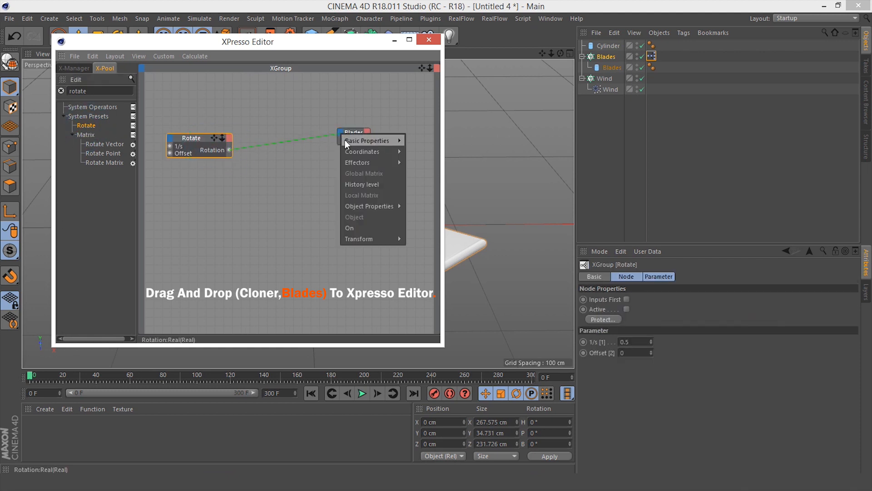
mouse_move(356, 159)
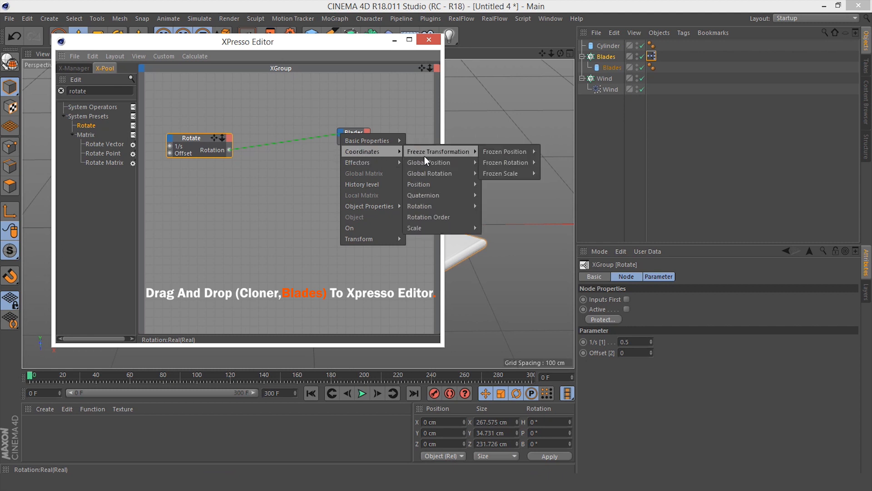
mouse_move(429, 173)
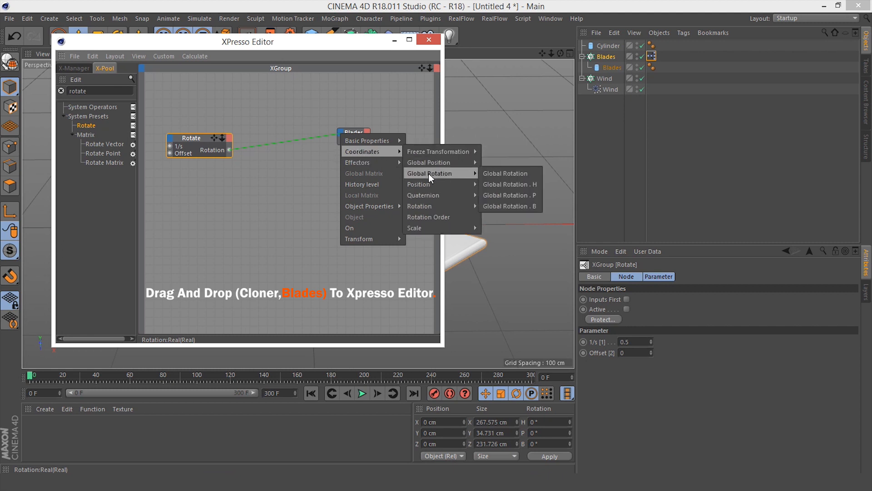
left_click(500, 183)
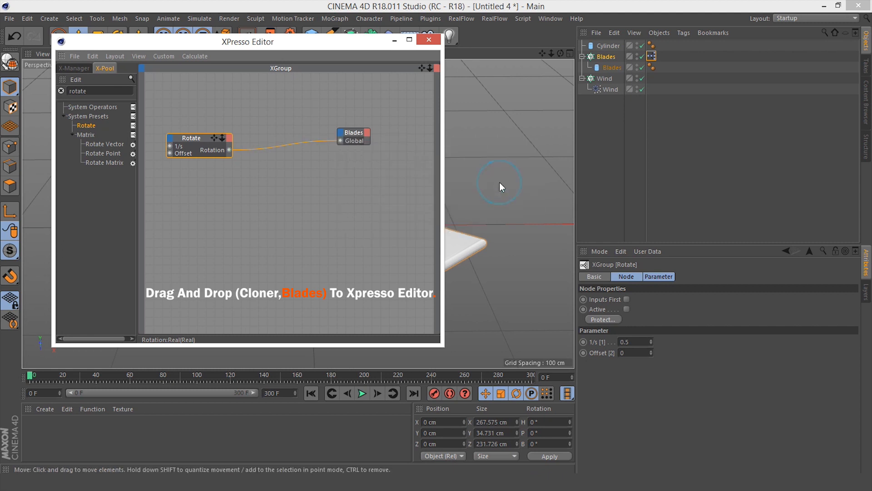
Move the XPresso Editor clear of the viewport, play the animation to check the blades' rotation, and return to the first frame.
left_click_drag(249, 46, 580, 59)
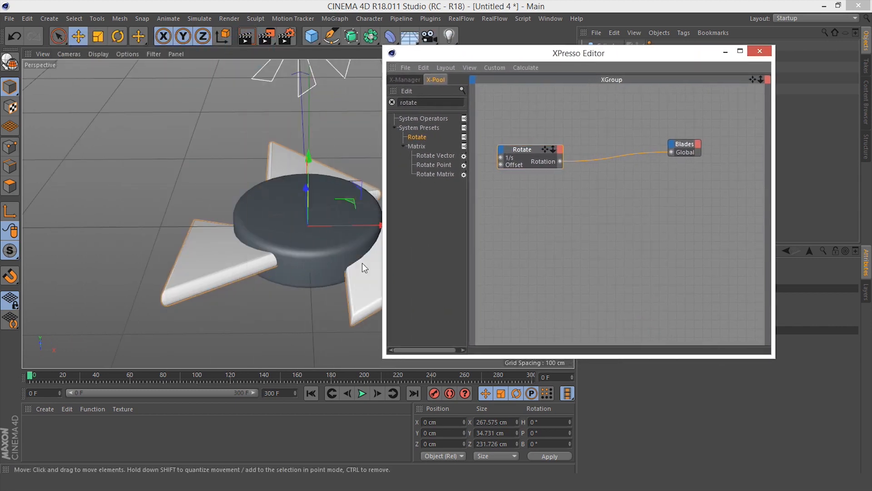
left_click(363, 393)
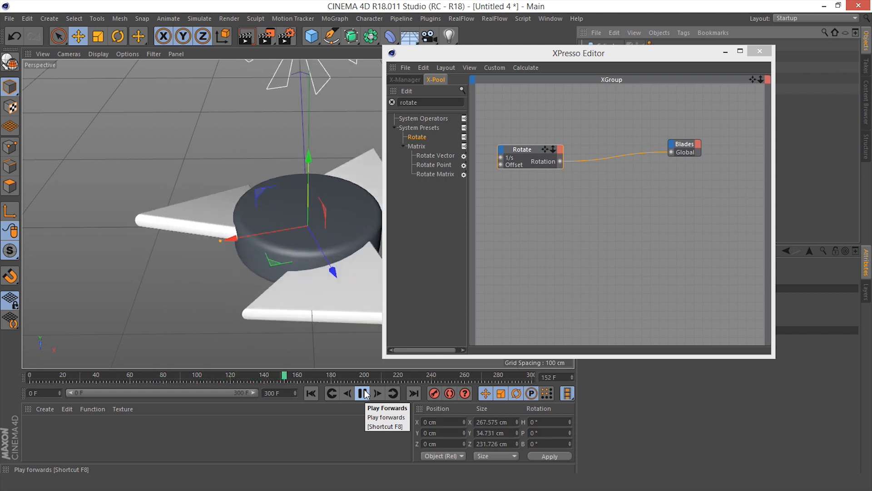
left_click(363, 393)
left_click(310, 397)
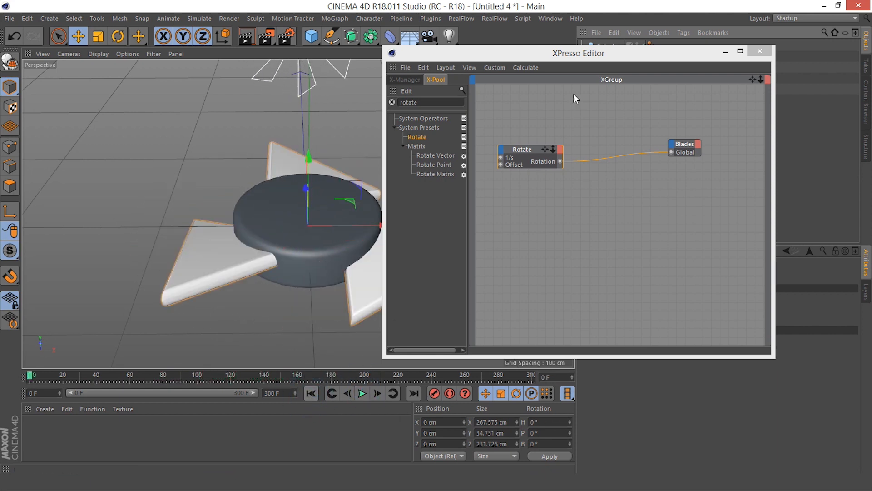
Move the XPresso Editor off the Rotate node's attributes and collapse the Rotate node.
left_click_drag(573, 55, 294, 23)
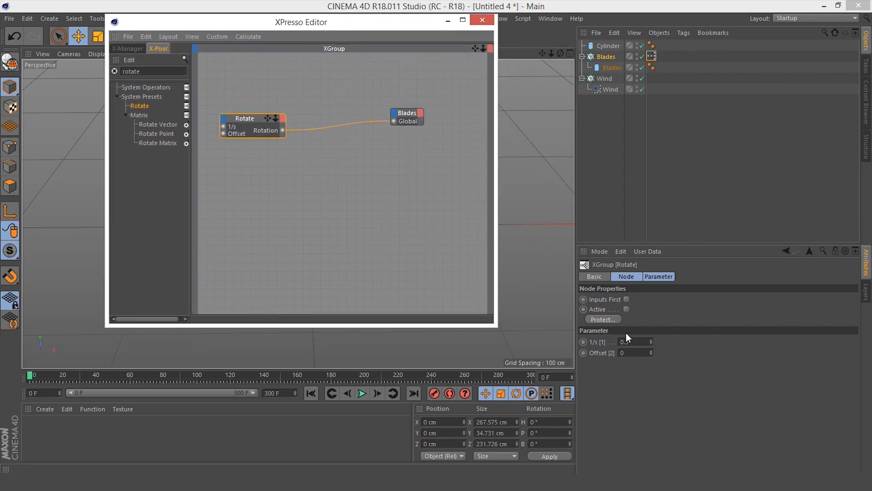
left_click(308, 394)
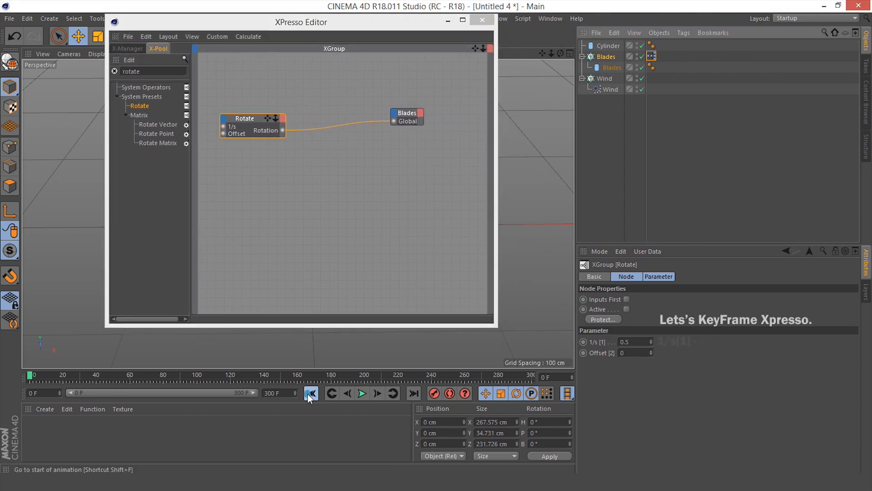
left_click_drag(643, 341, 600, 343)
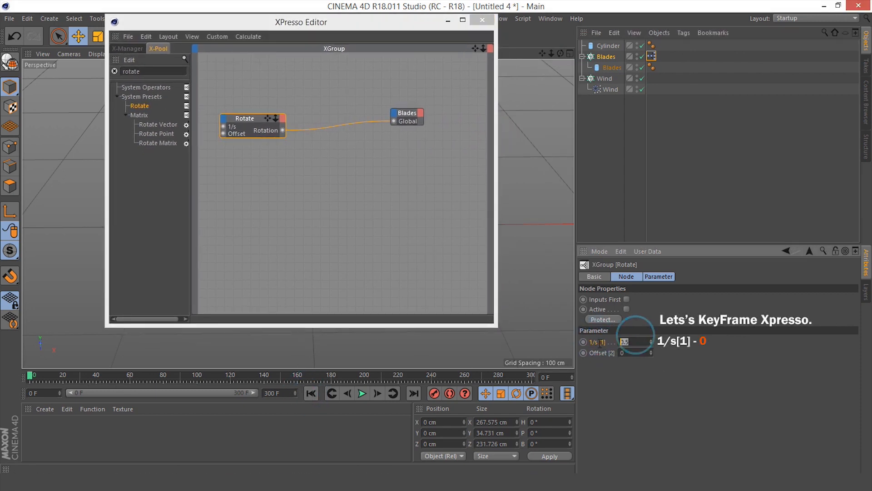
left_click(246, 116)
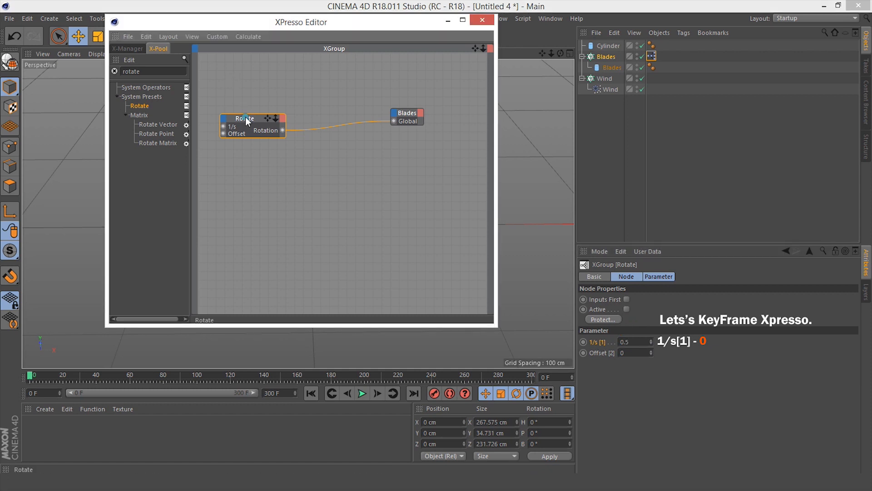
double_click(246, 117)
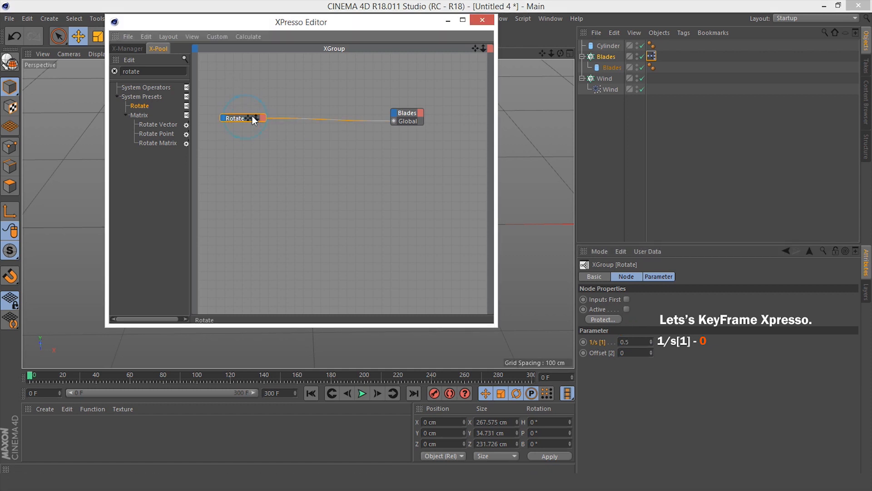
left_click(261, 120)
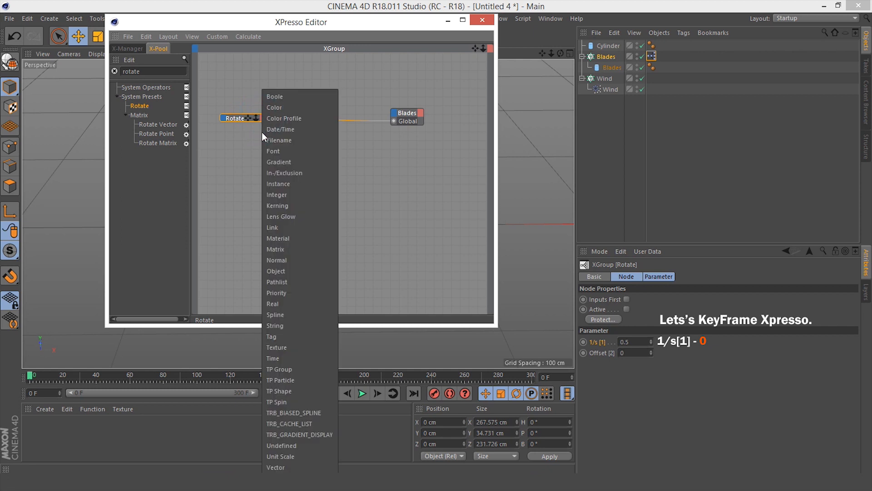
left_click(247, 128)
left_click(241, 118)
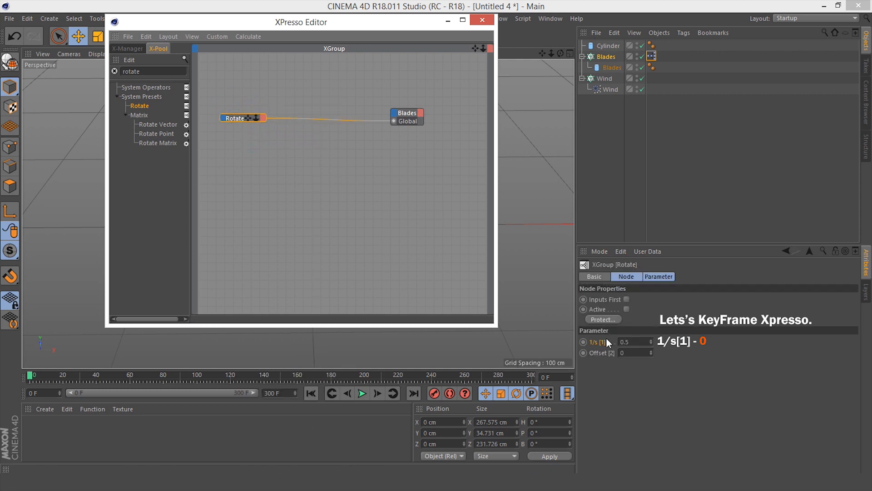
Set the Rotate node's 1/s parameter to 0 and keyframe it at frame 0.
double_click(633, 338)
type("0")
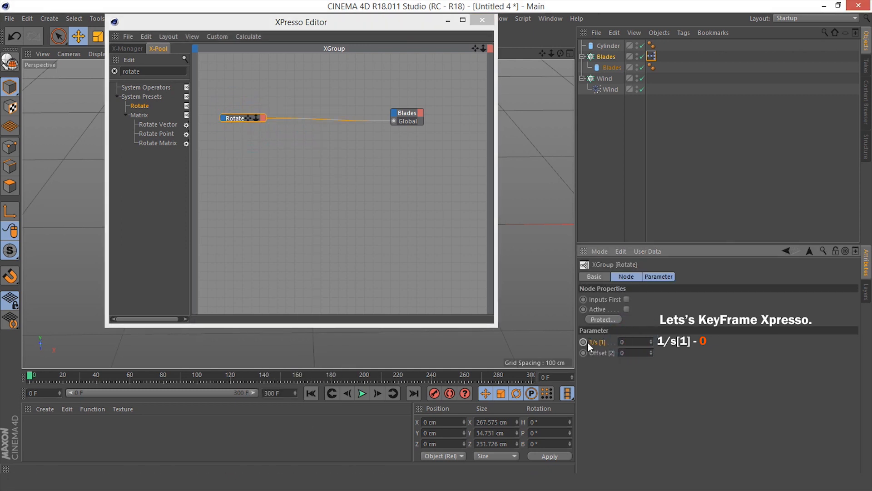
left_click(583, 341)
Keyframe the Rotate node's 1/s parameter with the value -3 at frame 30.
left_click_drag(32, 377, 38, 378)
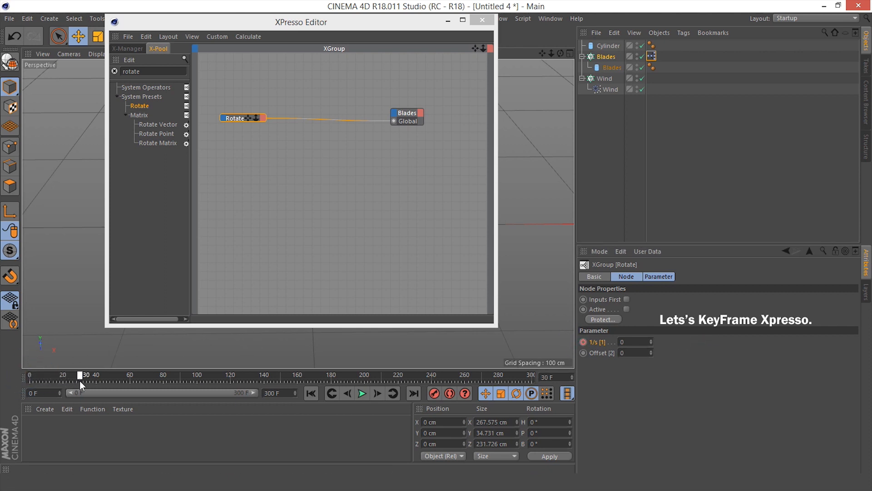
left_click(626, 340)
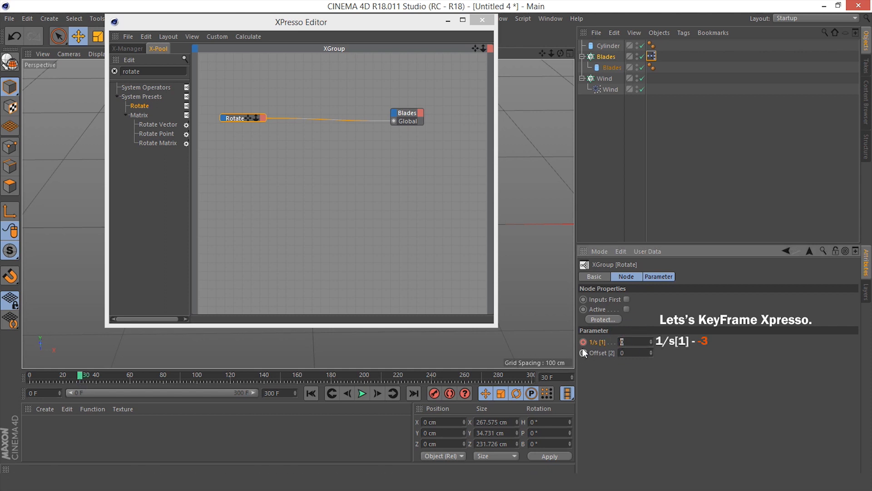
type("-3")
key("Return")
left_click_drag(84, 382, 78, 376)
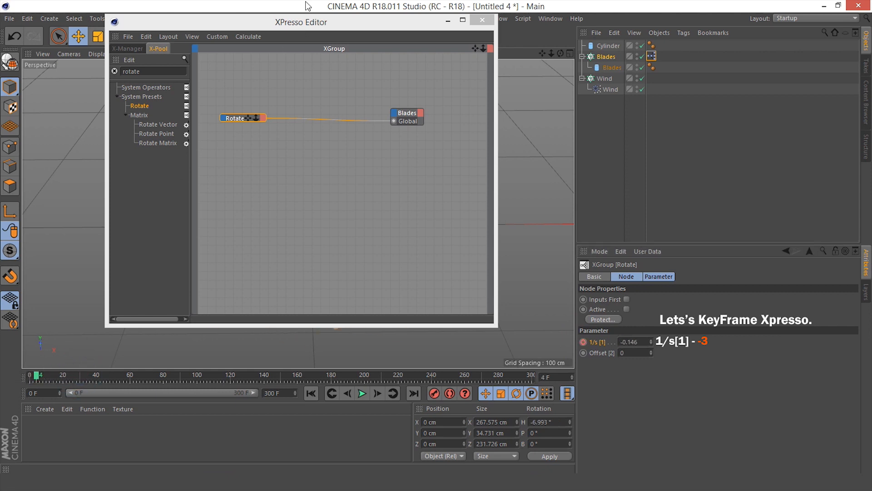
Resize the XPresso Editor window and move it aside so the fan is uncovered in the viewport.
left_click_drag(498, 327, 395, 134)
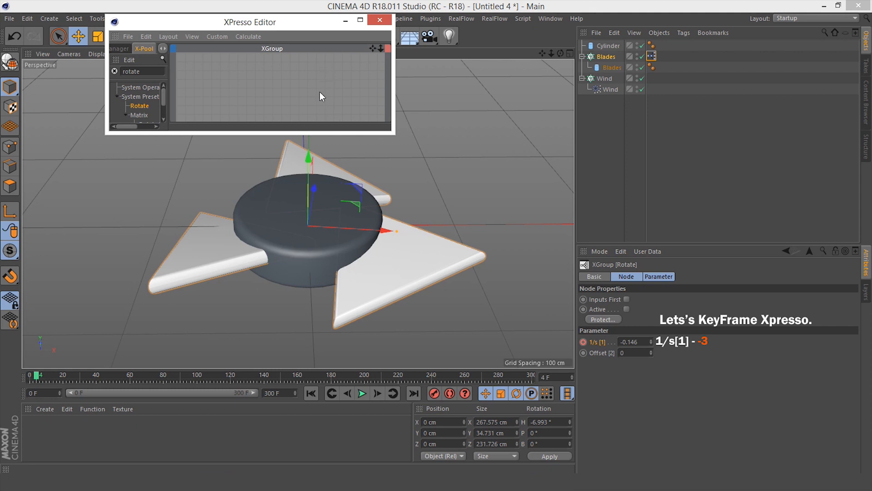
left_click_drag(318, 23, 666, 70)
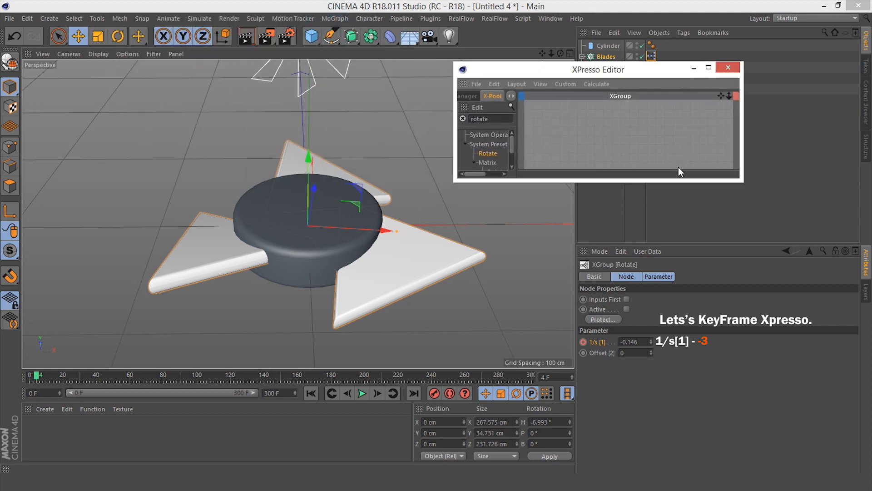
left_click_drag(678, 181, 686, 269)
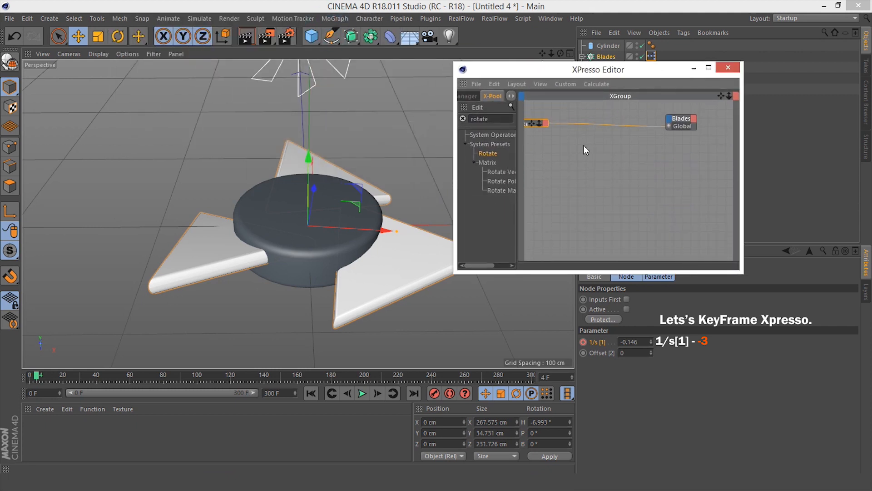
Keyframe the Rotate node's 1/s parameter at -3 on frame 250 and at 0 on frame 270, closing the XPresso Editor.
left_click_drag(36, 372, 447, 395)
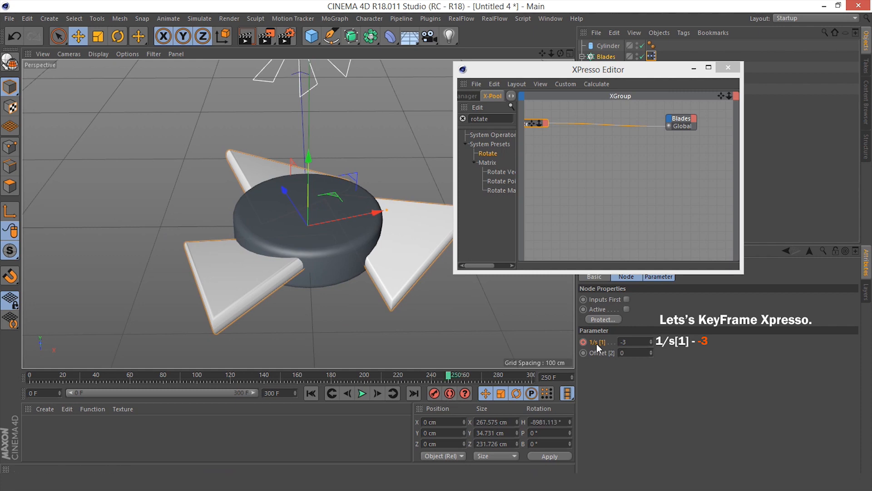
left_click(583, 342)
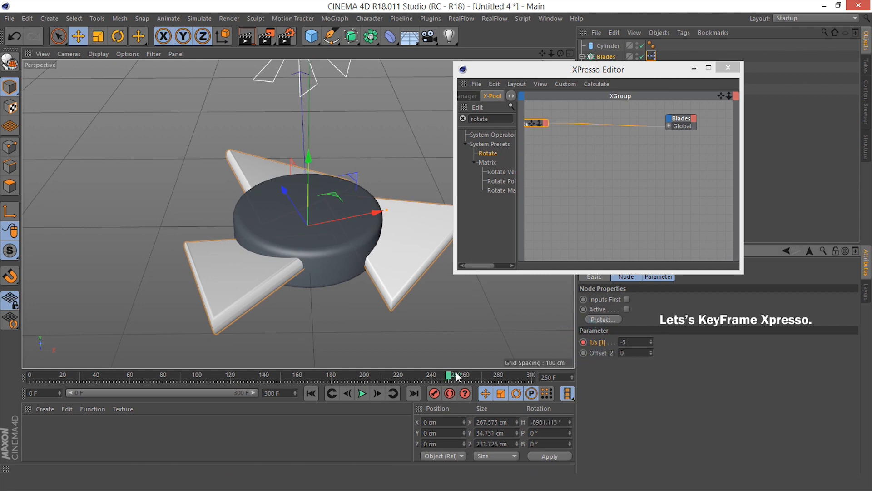
left_click_drag(457, 375, 483, 380)
left_click_drag(629, 342, 607, 345)
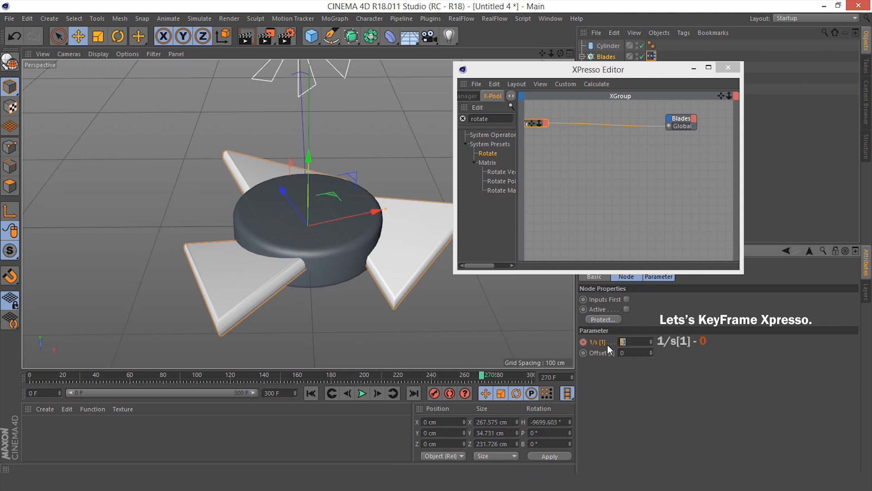
type("0")
key("Return")
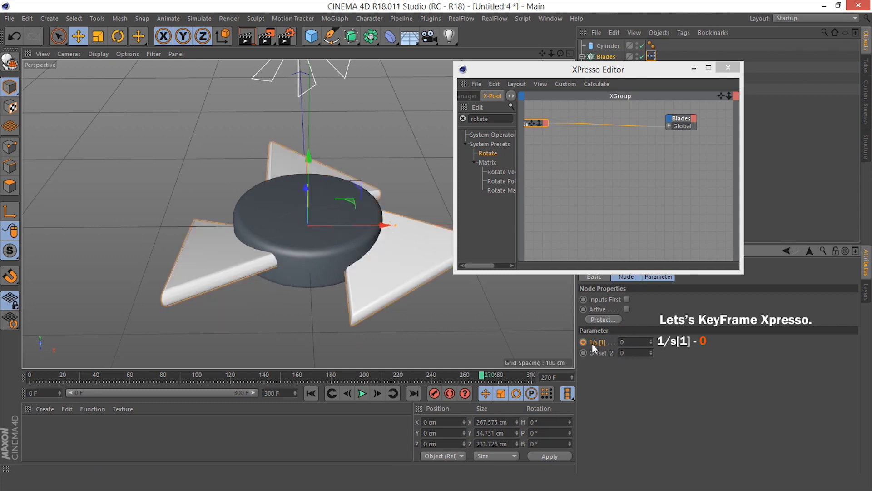
left_click(584, 342)
left_click(659, 70)
left_click(727, 69)
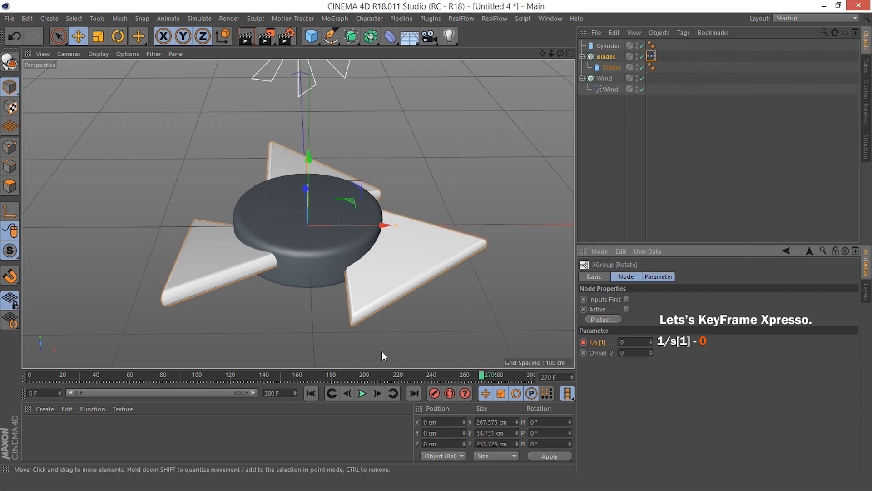
Play the animation from the first frame to review the keyframed blade rotation, and return to the start.
left_click(310, 394)
left_click(361, 391)
scroll(344, 291, "down", 5)
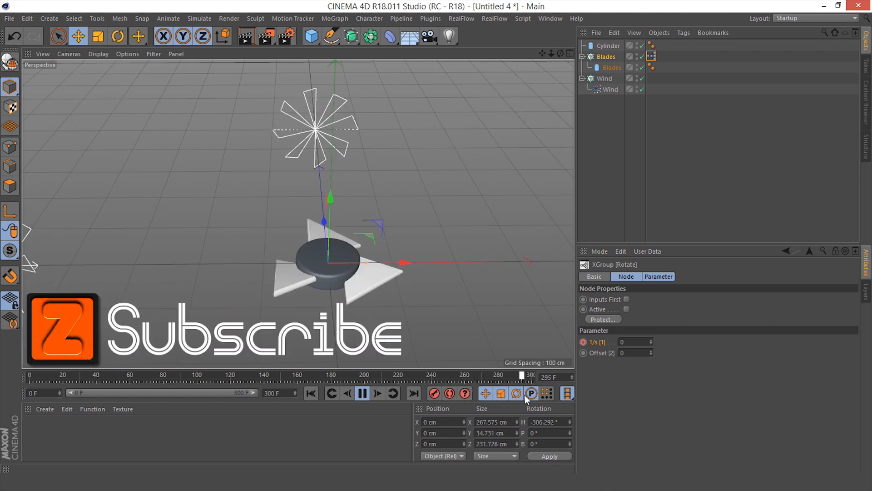
left_click(362, 393)
left_click(311, 393)
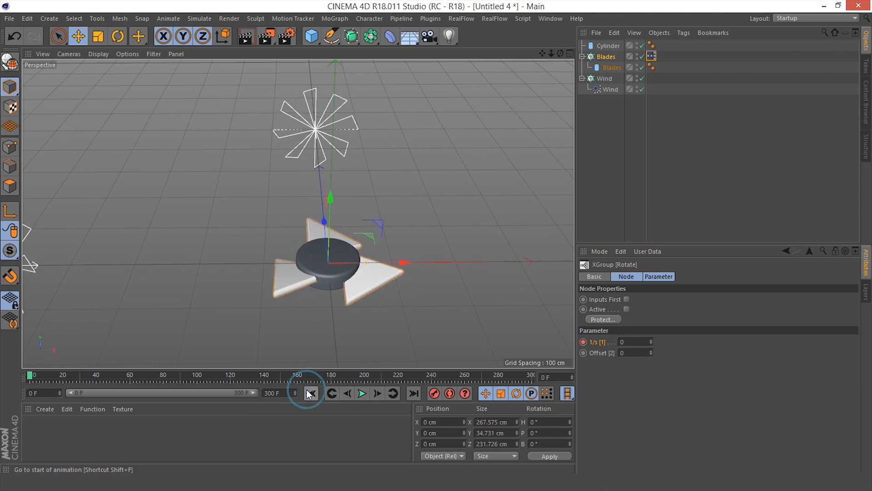
Group the Cylinder and the Blades cloner into a null and rename it Fan.
left_click(582, 56)
left_click(608, 57)
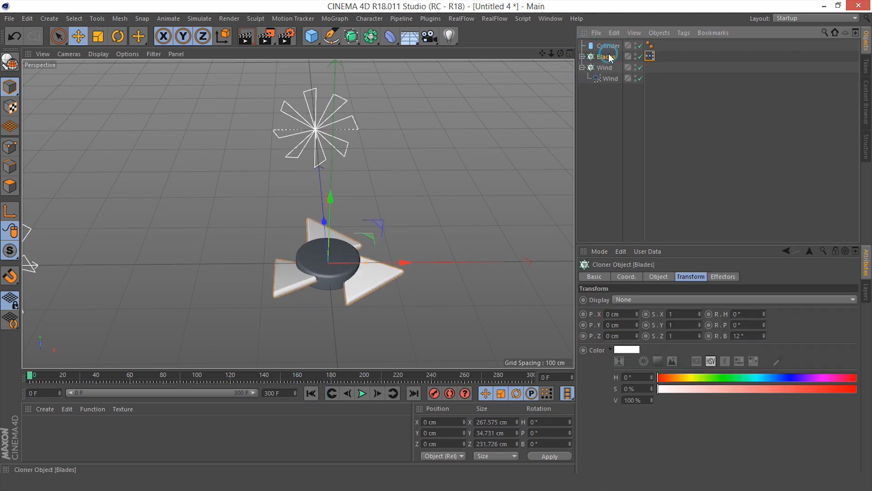
left_click(607, 46, "ctrl")
right_click(607, 46)
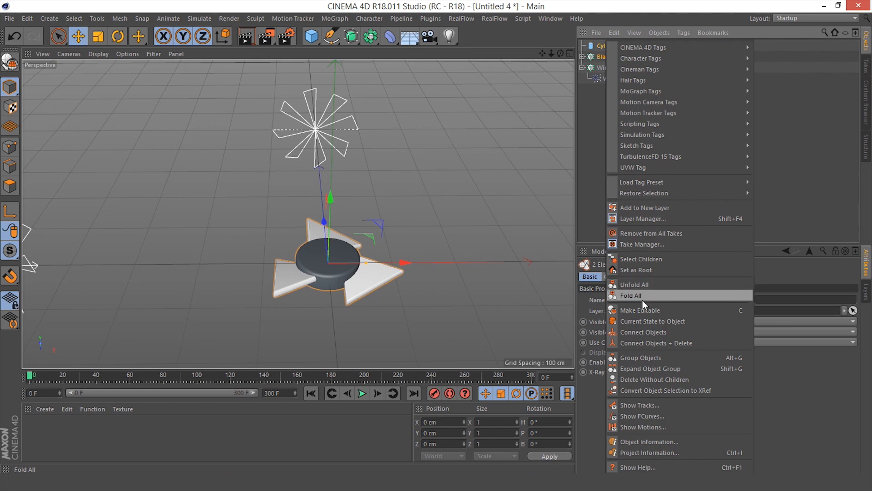
left_click(655, 359)
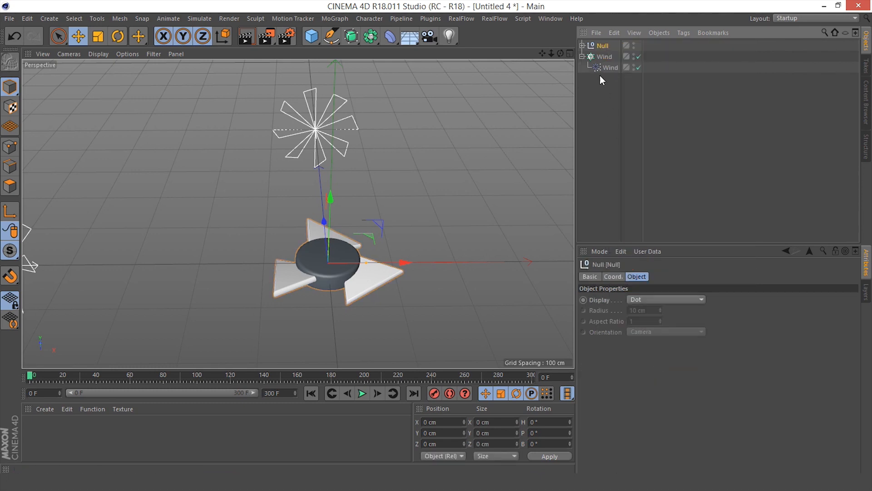
double_click(600, 46)
key("Return")
Place the Fan null inside a new MoGraph Cloner and set the cloner's mode to Radial.
left_click(343, 20)
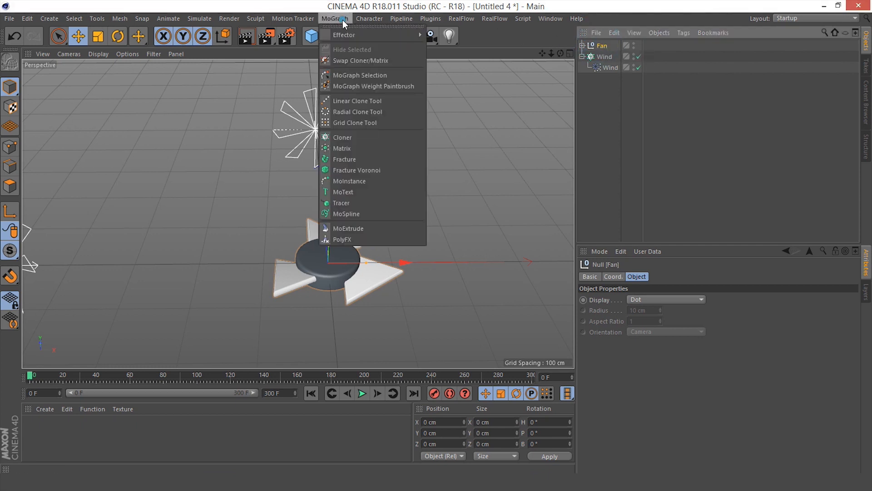
left_click(347, 138)
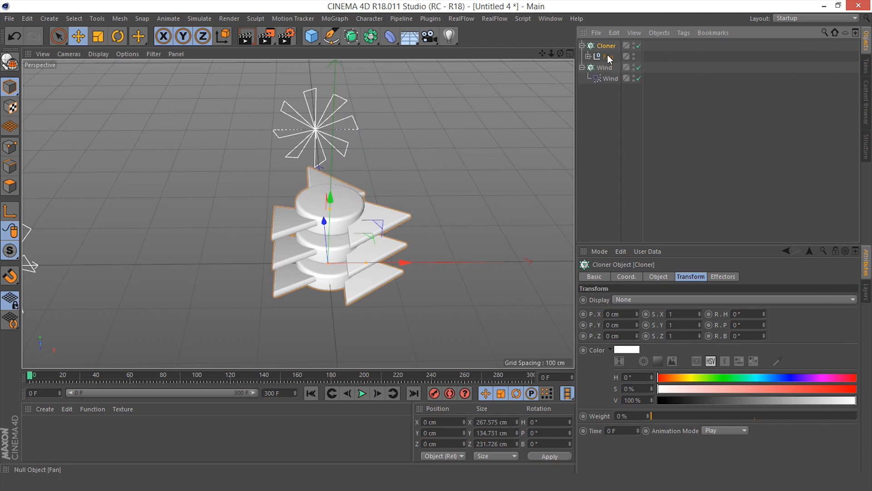
left_click(659, 277)
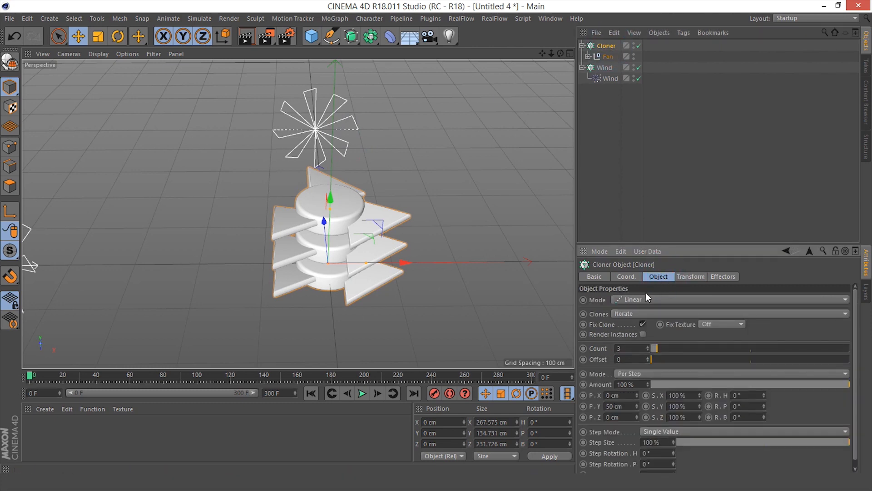
left_click(617, 299)
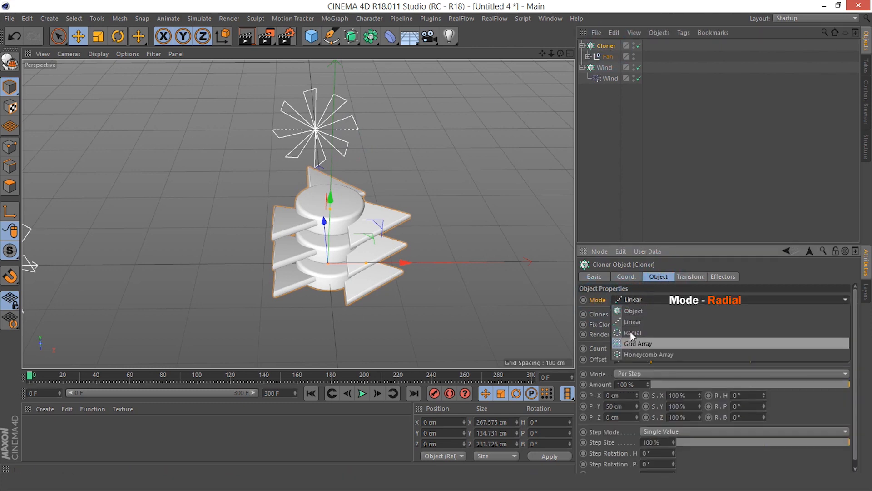
left_click(630, 328)
Set the fan cloner's count to 4, radius to 500 cm and plane to XZ.
left_click(600, 348)
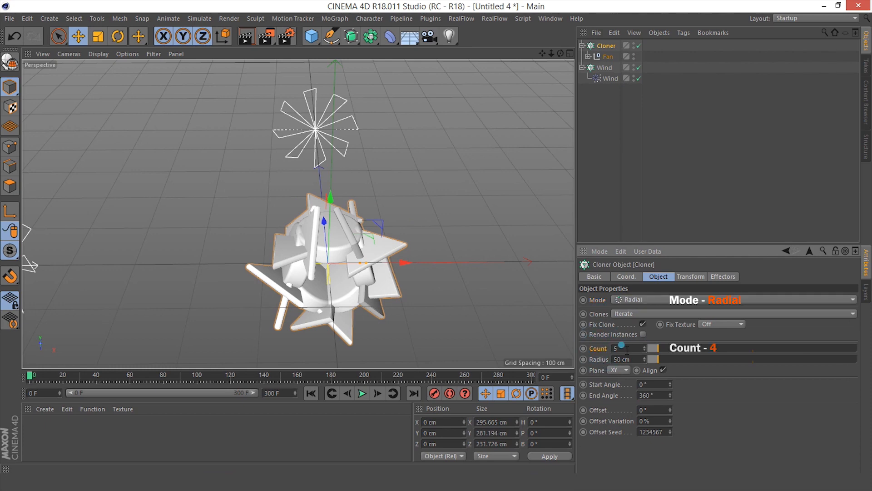
type("4")
key("Return")
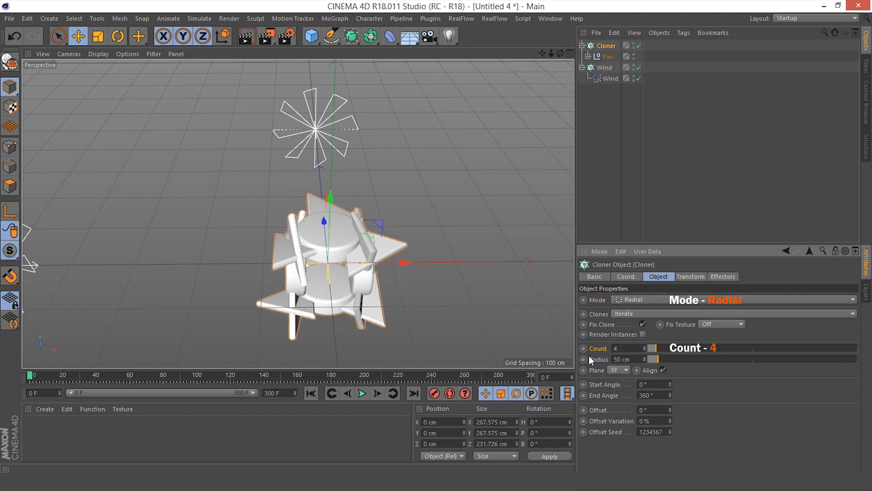
left_click(596, 359)
type("500")
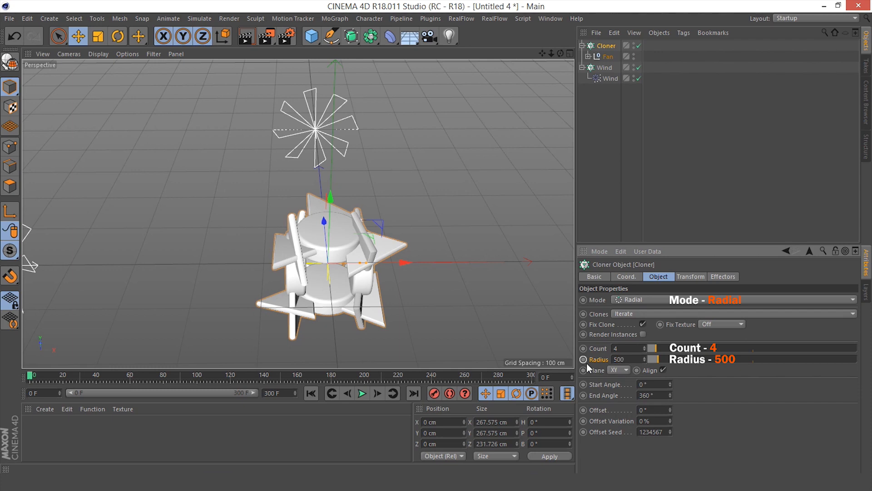
key("Return")
scroll(209, 229, "down", 5)
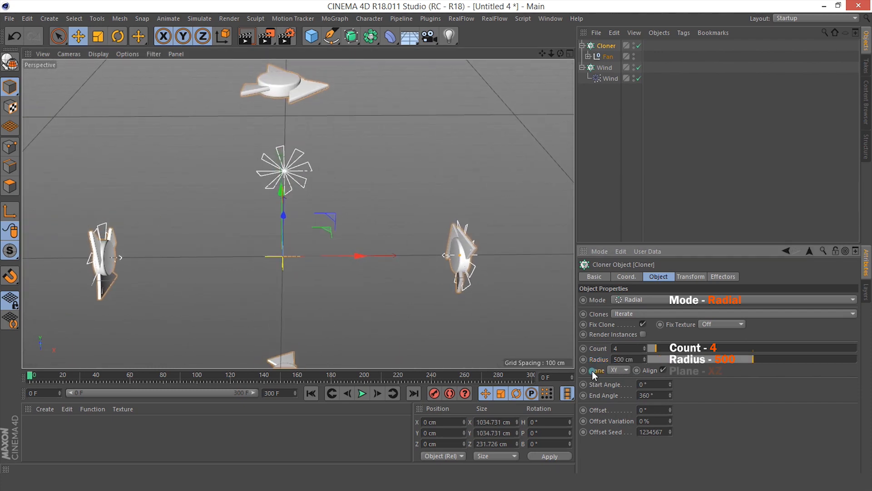
left_click(619, 370)
left_click(617, 402)
scroll(420, 274, "down", 2)
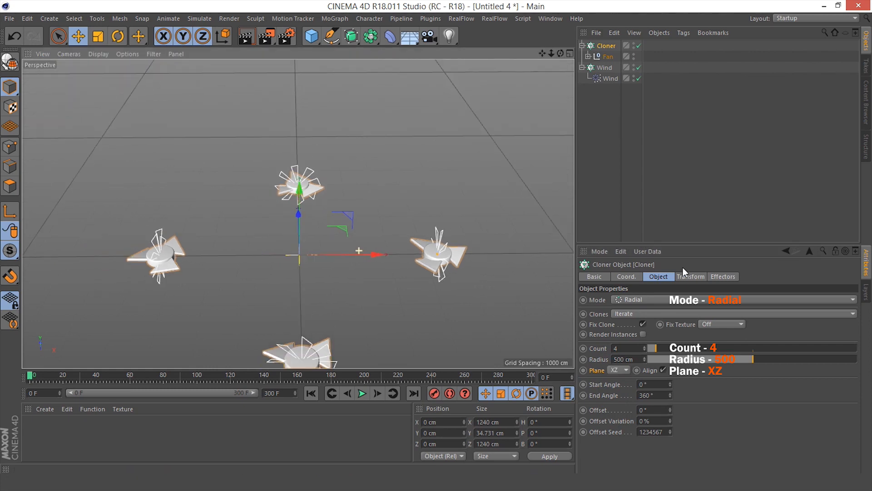
Set the fan cloner's transform pitch rotation (R.P) to 90° so the fans stand upright.
left_click(691, 277)
scroll(297, 275, "up", 3)
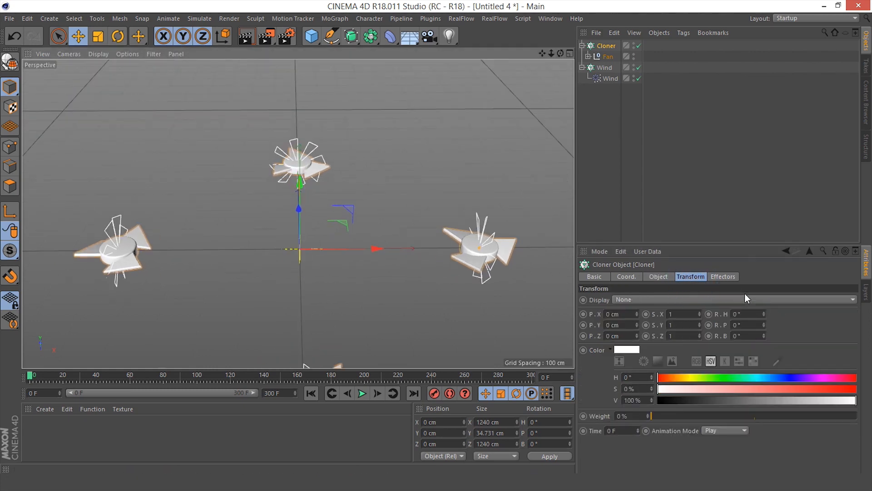
left_click(738, 324)
type("90")
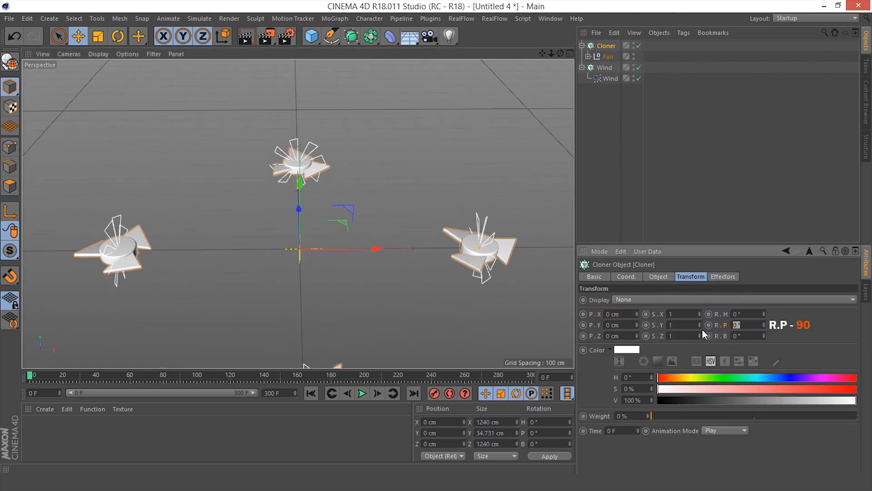
key("Return")
left_click_drag(117, 285, 157, 213, "alt")
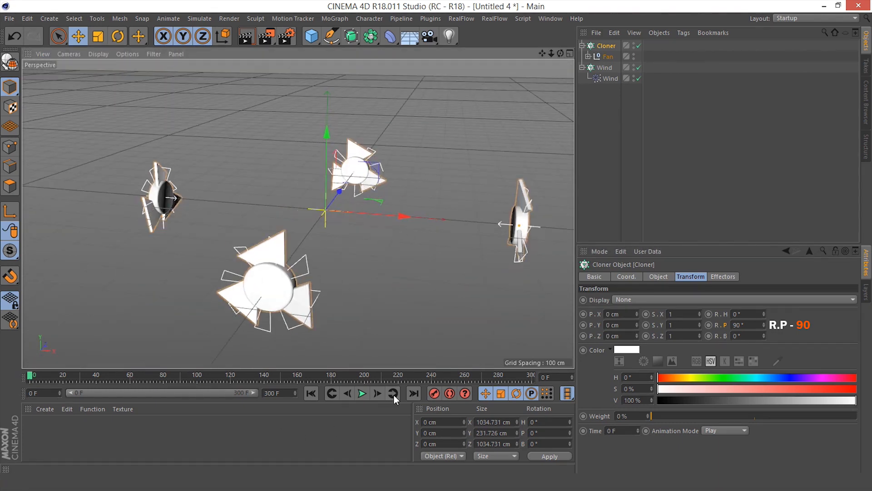
Play the animation to review the four cloned fans rotating, and return to the first frame.
left_click(362, 394)
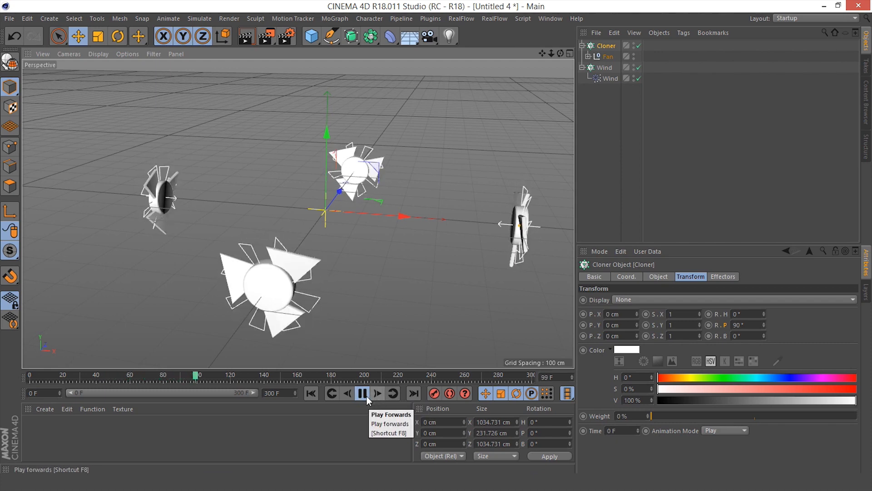
left_click(362, 393)
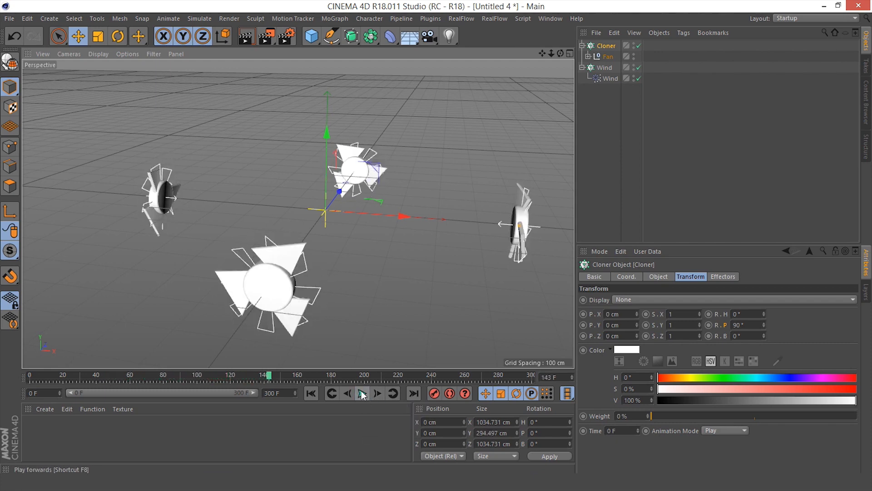
left_click(311, 393)
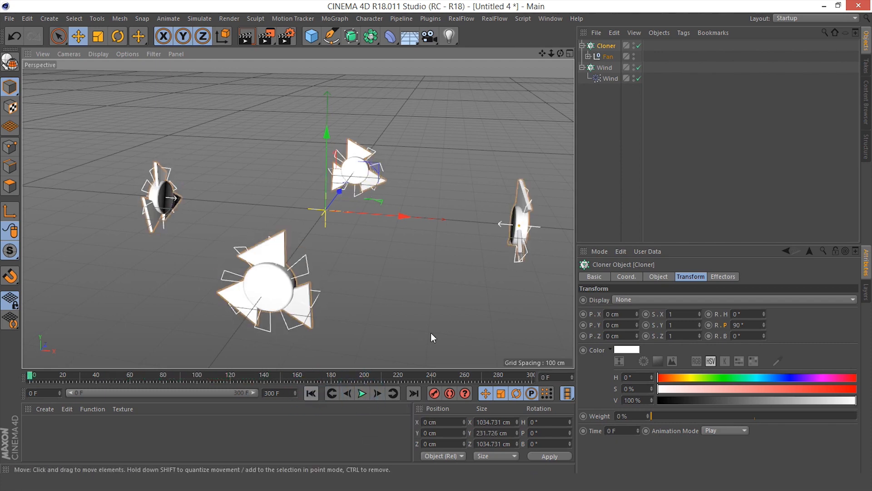
Group the fan Cloner and the Wind cloner into a null and rename it Fan With Wind.
left_click(582, 46)
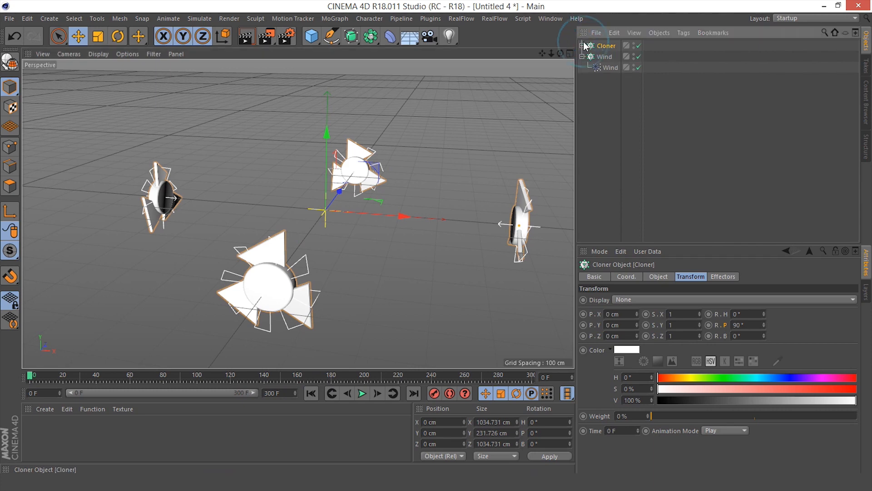
left_click(603, 58, "ctrl")
right_click(602, 58)
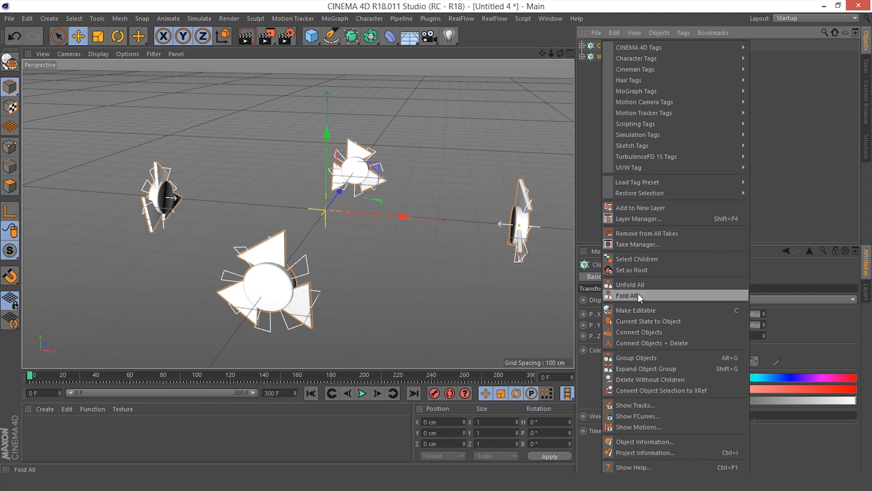
left_click(639, 355)
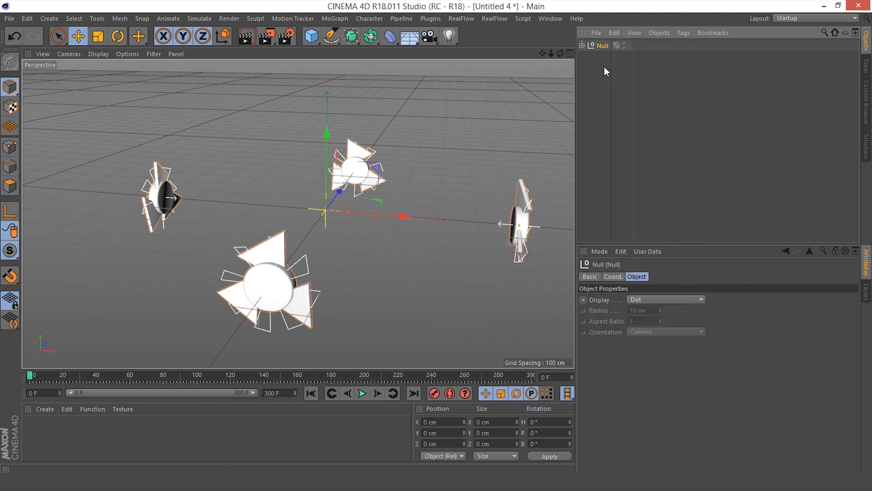
double_click(603, 46)
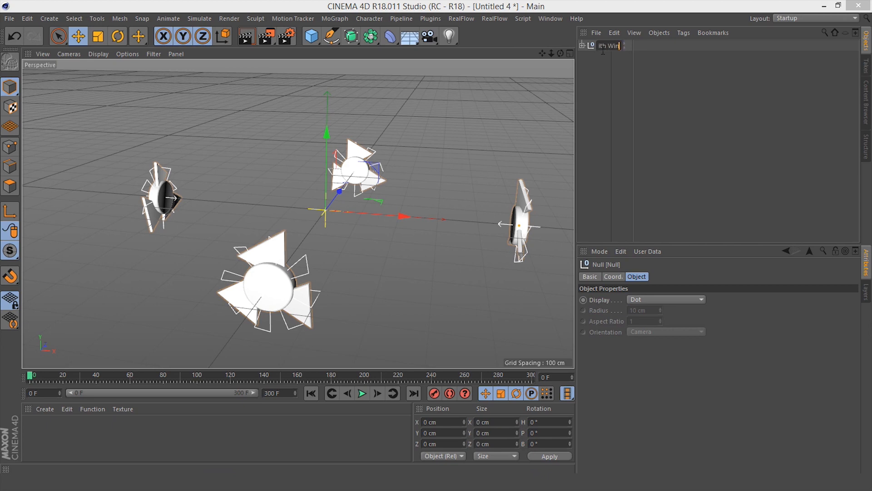
key("Return")
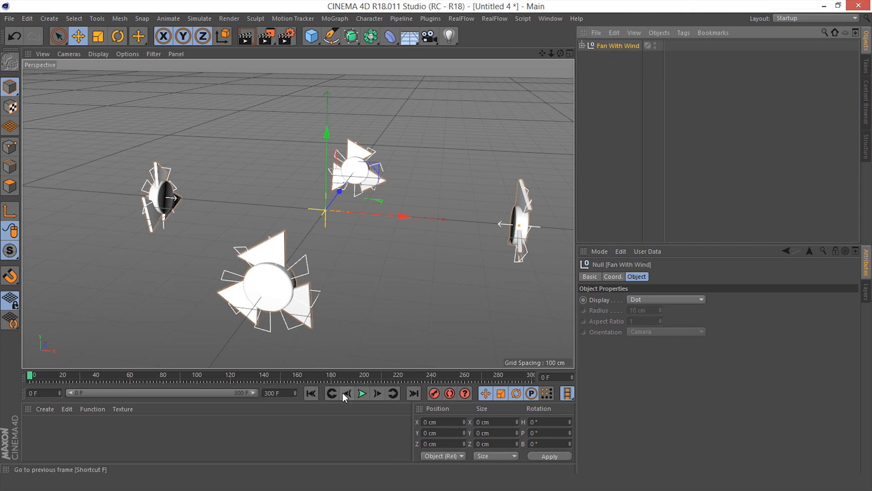
Play back the grouped Fan With Wind setup to check its motion, and go back to frame 0.
left_click(362, 394)
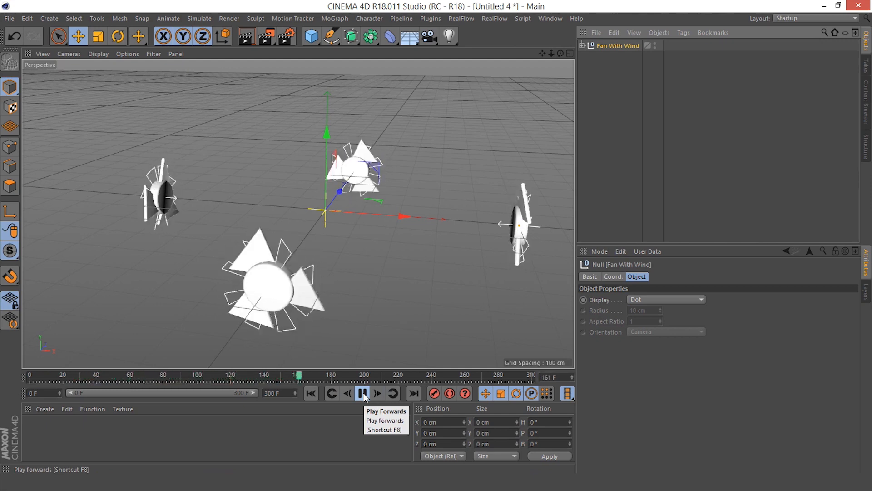
left_click(362, 393)
left_click(332, 394)
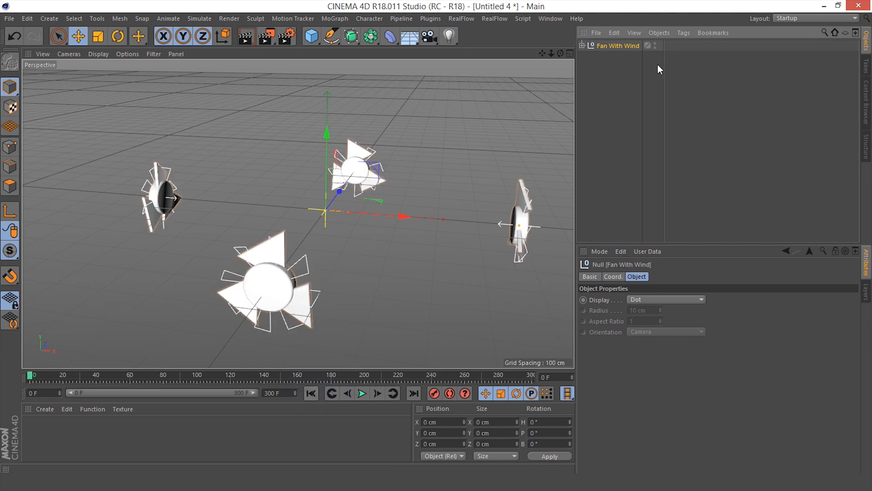
Add Collider Body tags to both the Cylinder and the Blades cloner inside the Fan null.
left_click(582, 46)
left_click(588, 57)
left_click(588, 78)
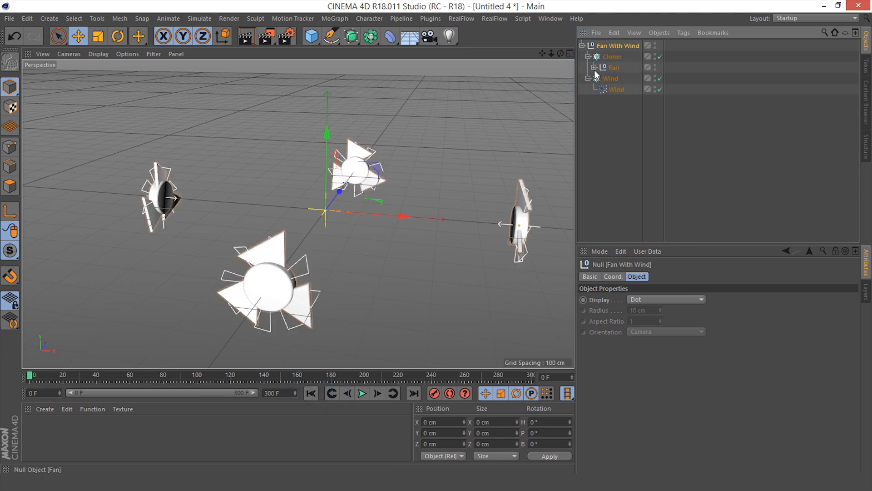
left_click(594, 68)
left_click(618, 78)
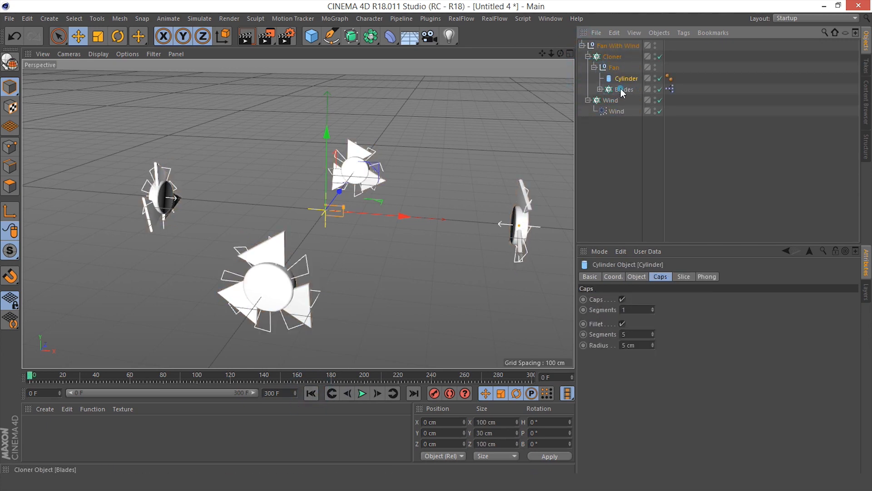
left_click(621, 90, "ctrl")
left_click(600, 89)
left_click(622, 89)
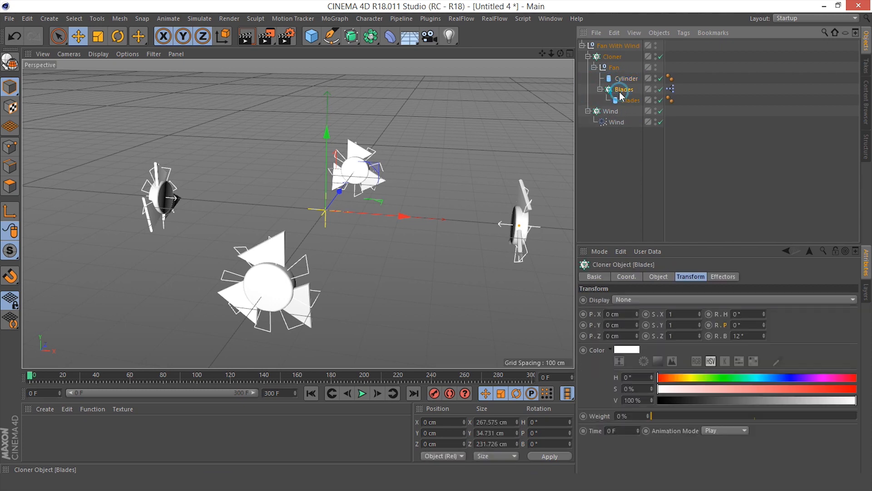
left_click(622, 79, "ctrl")
right_click(622, 79)
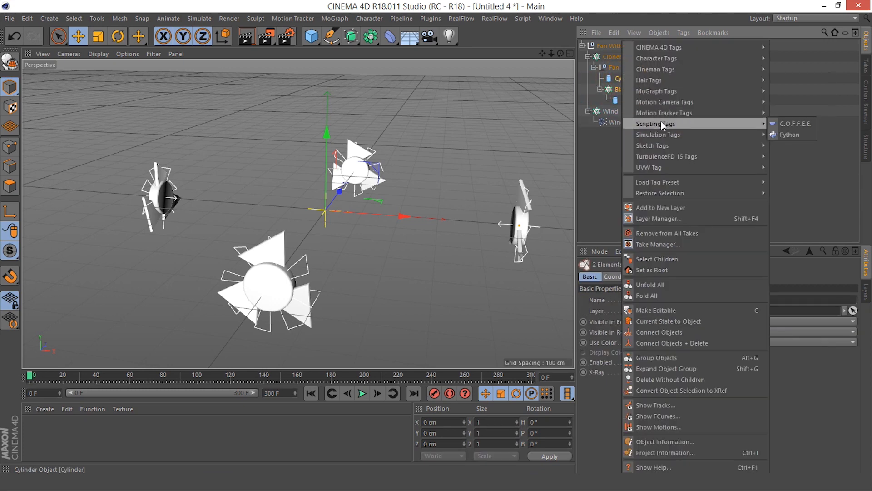
left_click(661, 134)
right_click(626, 80)
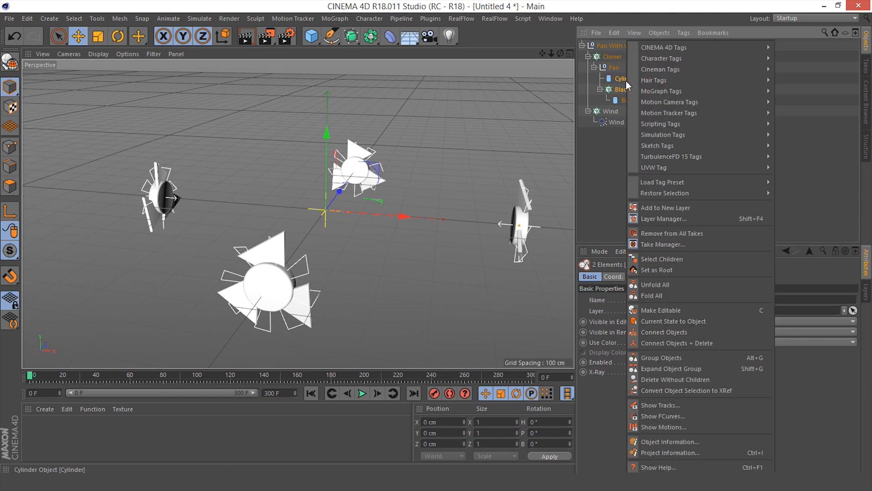
mouse_move(750, 134)
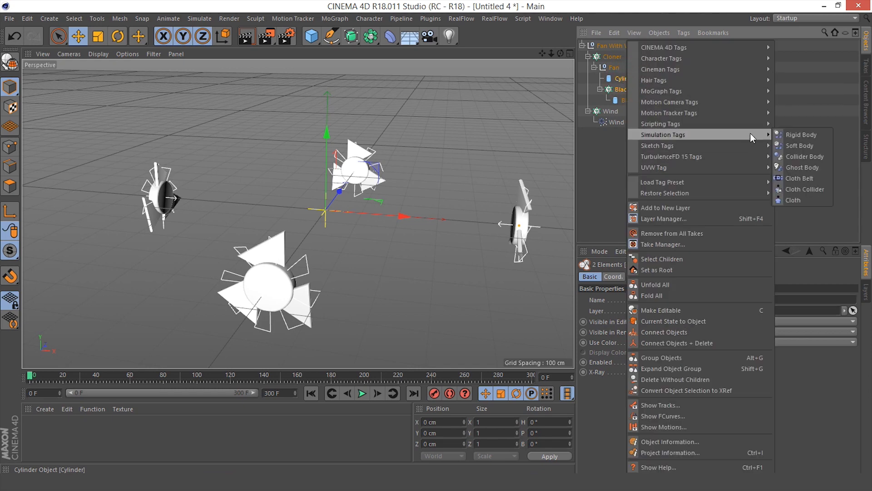
left_click(800, 158)
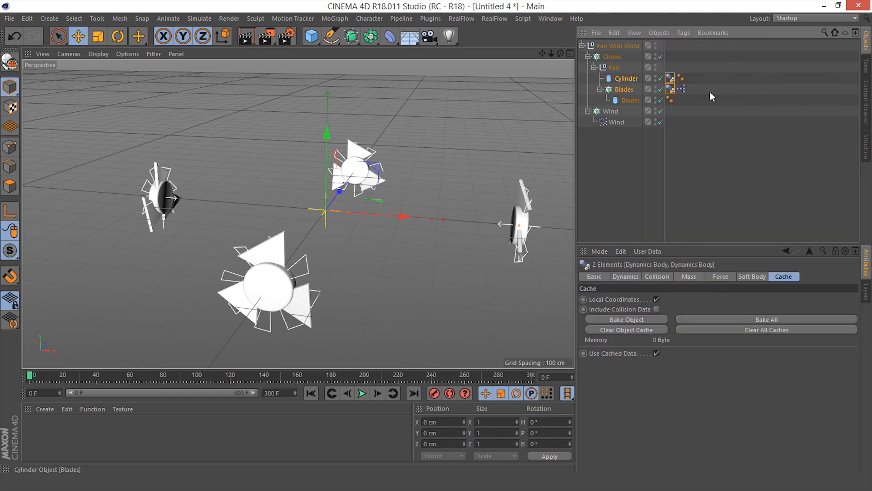
left_click(612, 149)
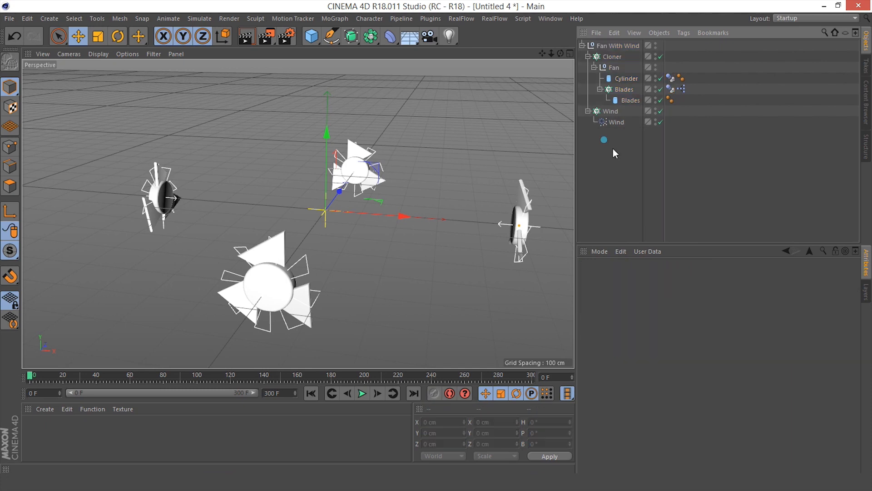
Show the coordinates of the Fan With Wind null and try out its heading rotation (R.H), undoing the change.
left_click(583, 46)
left_click(611, 46)
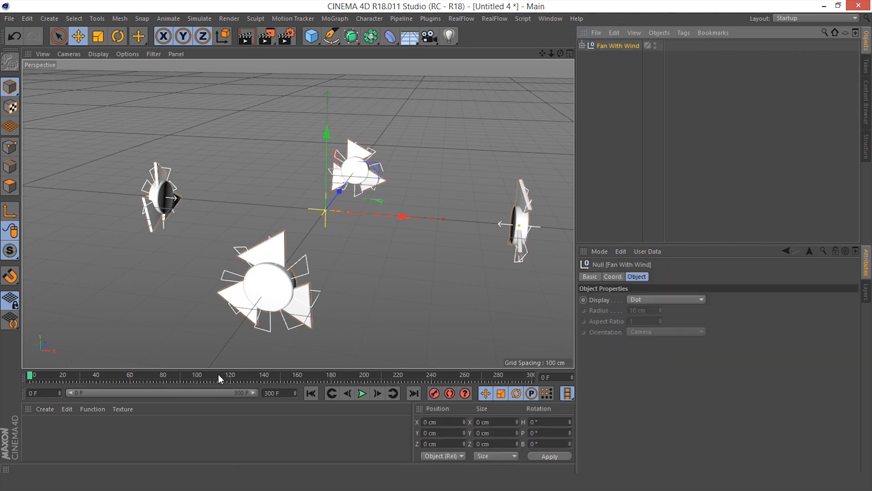
left_click(618, 277)
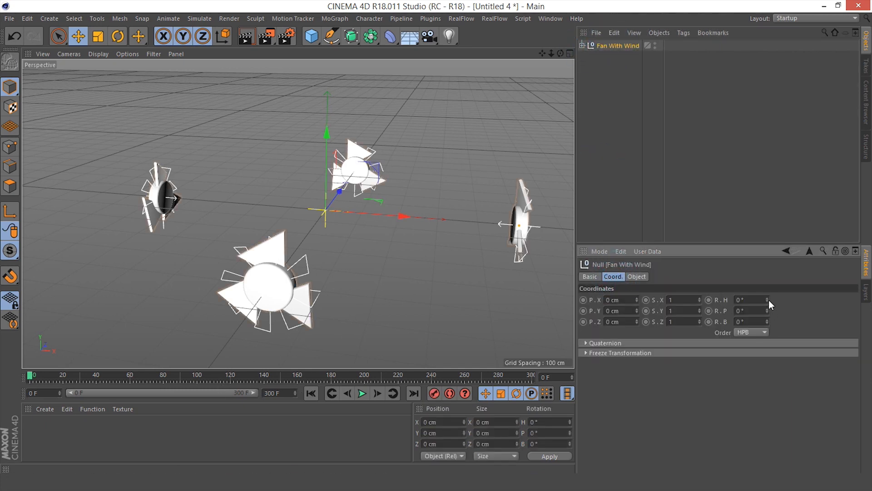
mouse_move(769, 300)
left_mouse_down()
mouse_move(777, 286)
mouse_move(770, 323)
mouse_move(769, 299)
left_mouse_up()
key("ctrl+z")
Keyframe the Fan With Wind null's heading rotation (R.H) at 0° on frame 30 and 360° on frame 270.
left_click(80, 374)
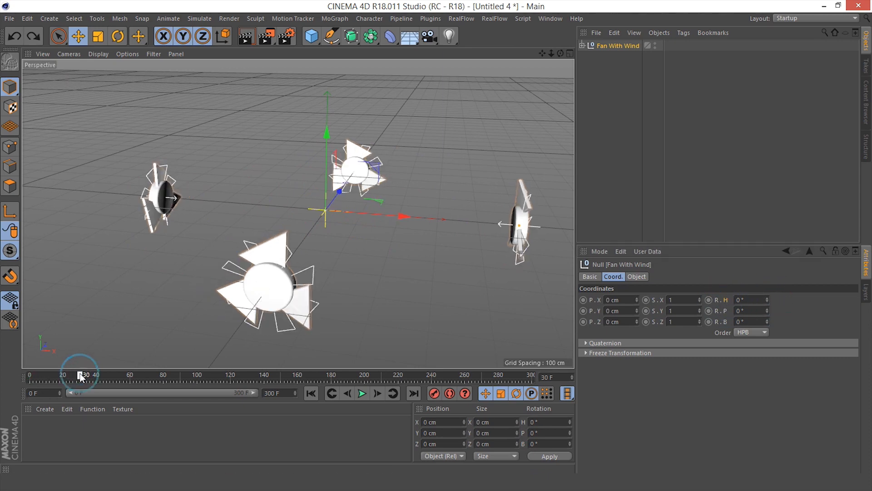
left_click(709, 299)
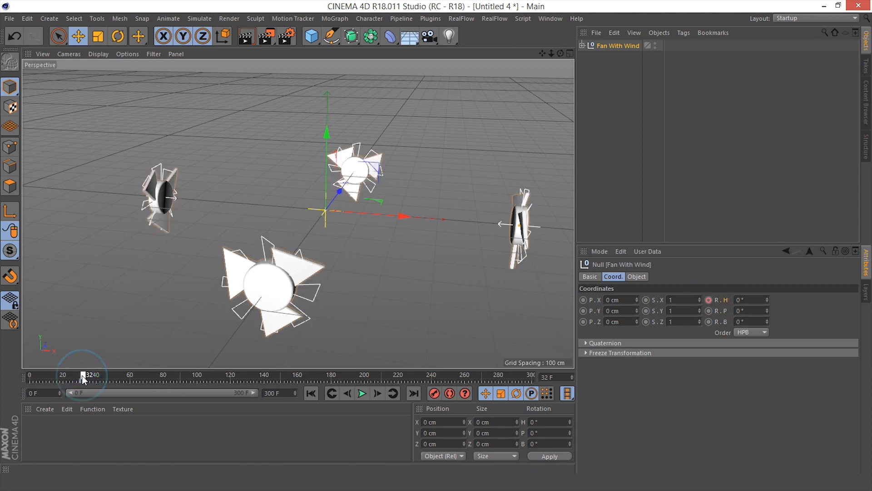
left_click_drag(81, 375, 483, 389)
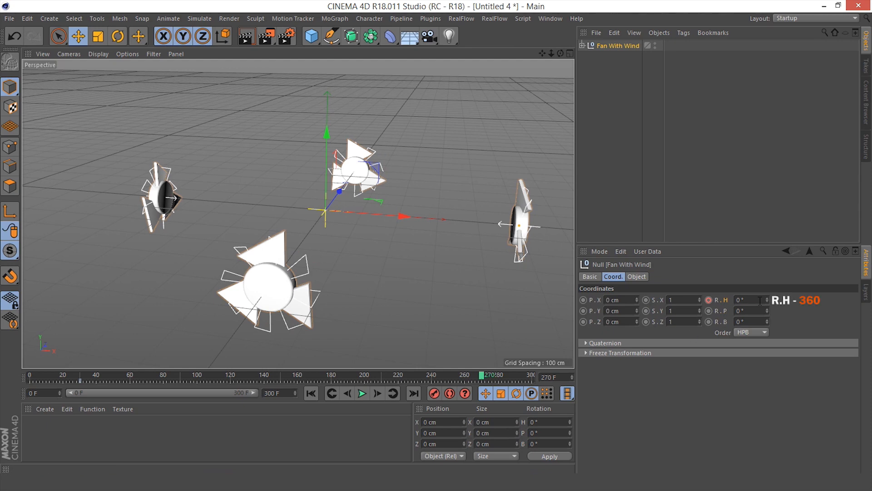
left_click_drag(755, 297, 670, 307)
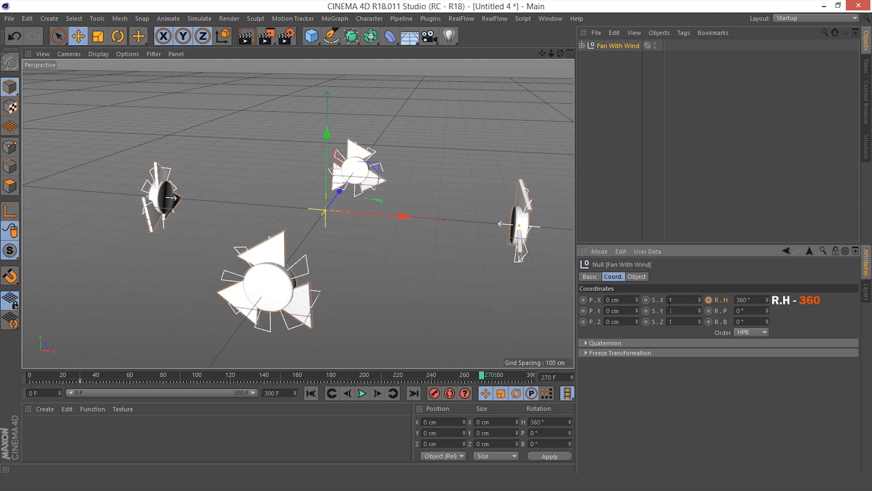
Play back the Fan With Wind rotation animation, and go back to frame 0.
left_click(311, 393)
left_click(362, 393)
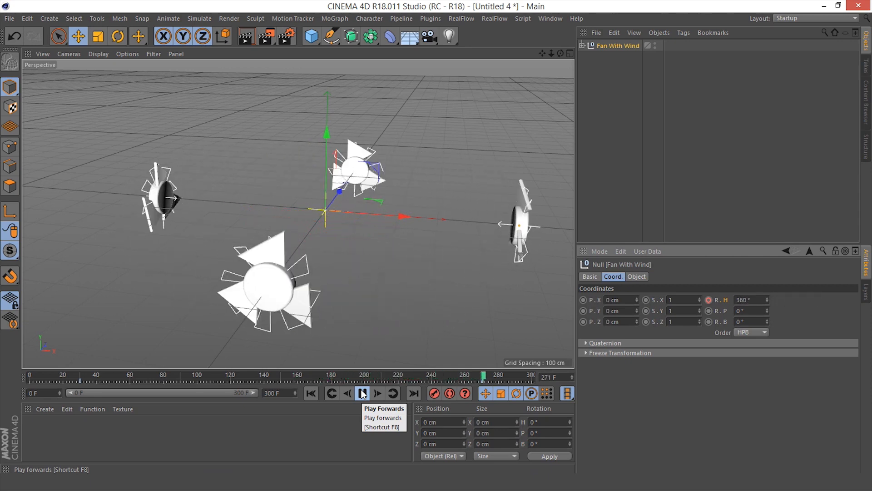
left_click(362, 394)
left_click(314, 394)
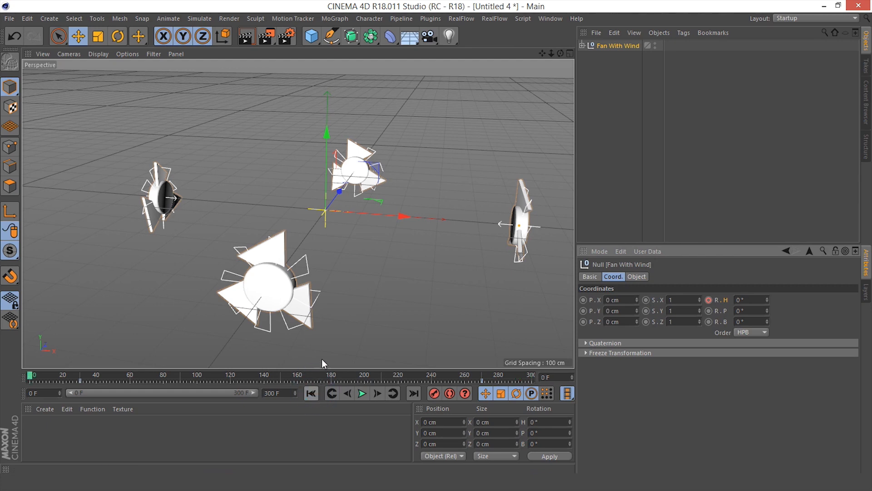
left_click_drag(309, 279, 298, 246, "alt")
middle_click_drag(298, 246, 234, 237, "alt")
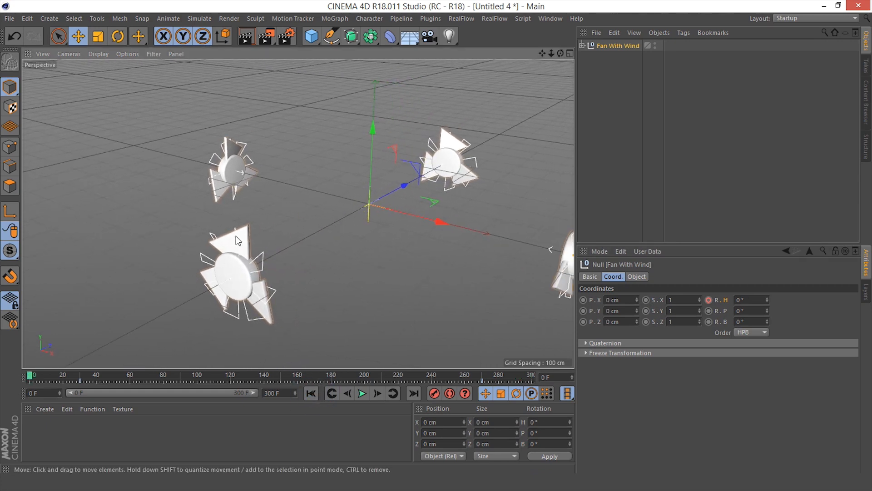
left_click(610, 68)
left_click(583, 46)
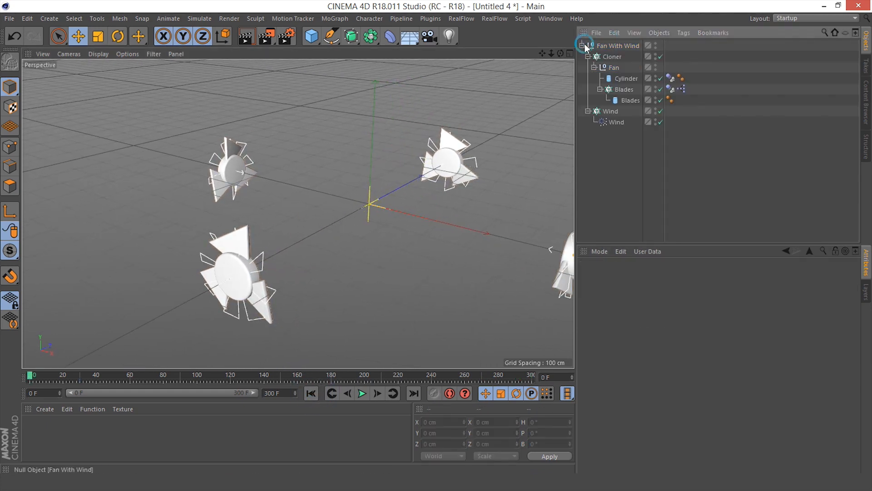
left_click(582, 45)
left_click(602, 45)
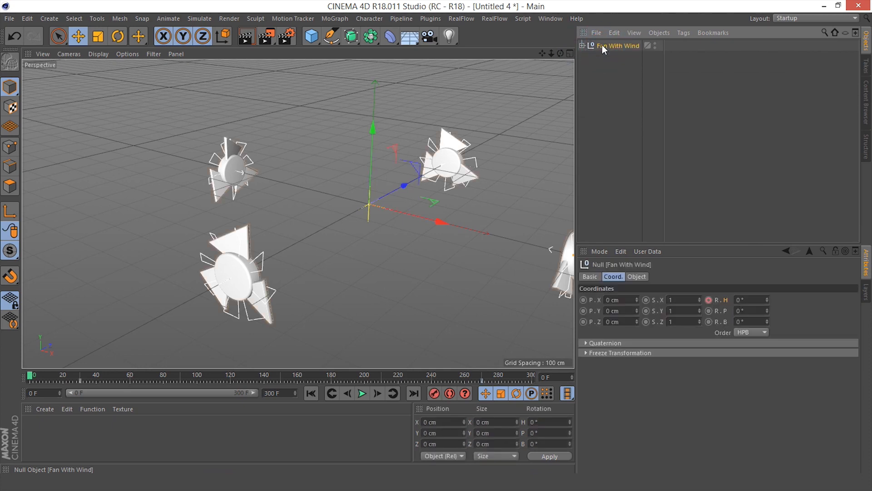
Add a Floor, a Background, a Physical Sky and an Infinite Light to the scene.
left_click(410, 36)
left_click(452, 53)
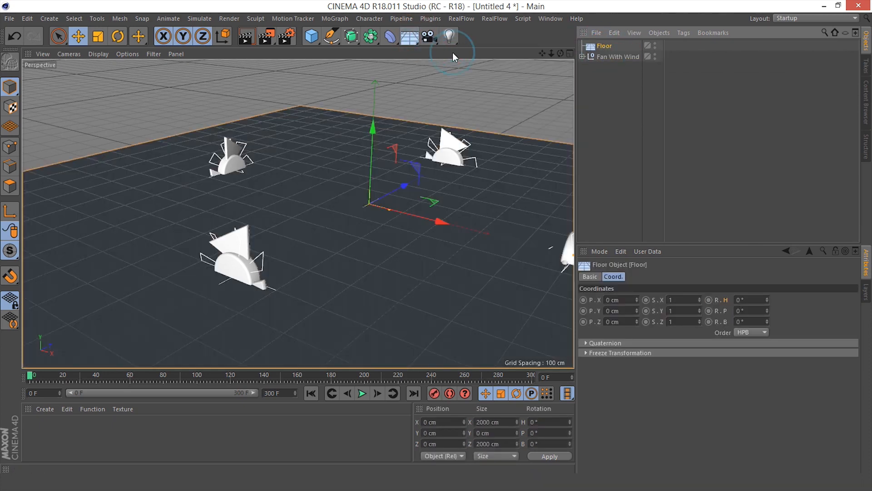
left_click(413, 39)
left_click(462, 132)
left_click(411, 40)
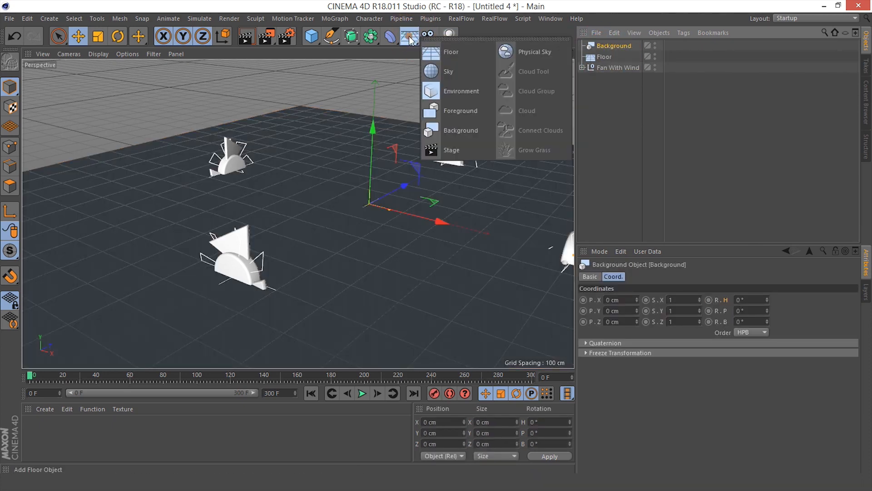
left_click(522, 53)
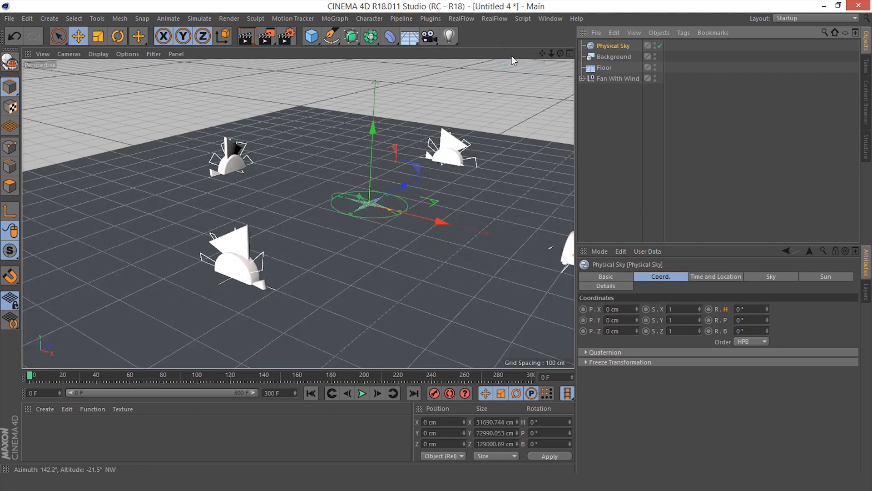
left_click(441, 36)
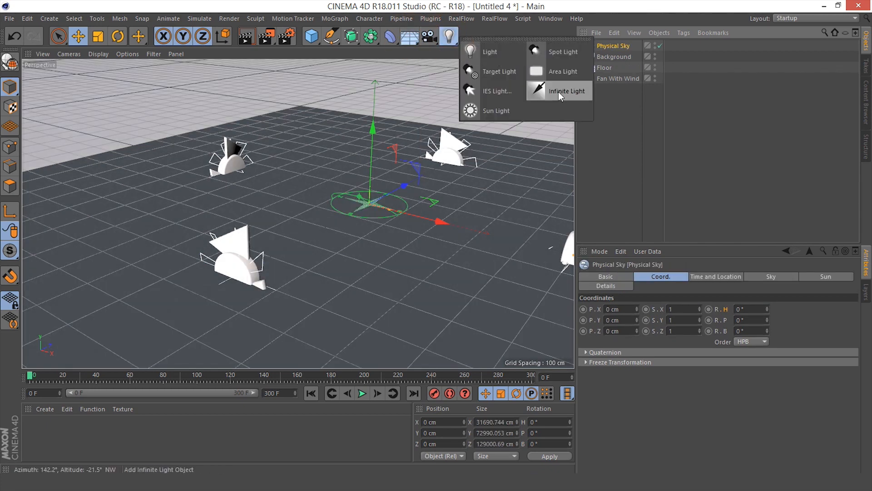
left_click(559, 92)
Add Compositing tags to the Physical Sky, Background and Floor, and enable Compositing Background on all three.
left_click(611, 58)
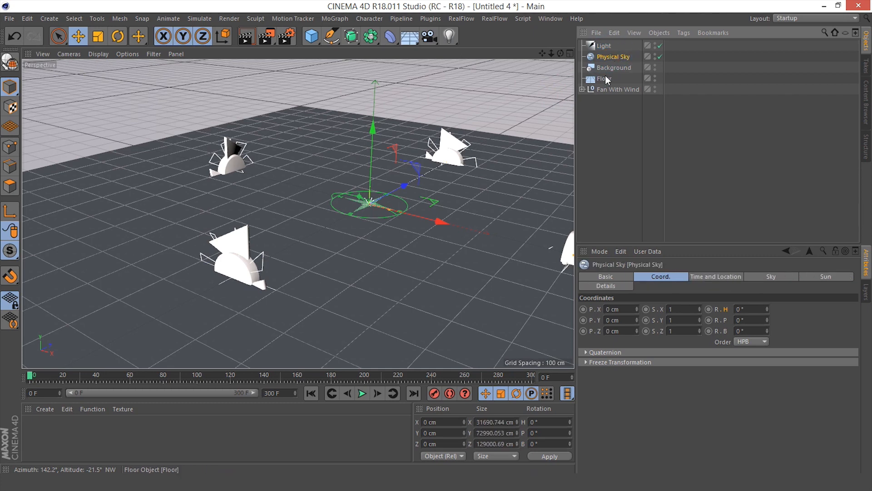
left_click(604, 79, "shift")
right_click(604, 78)
mouse_move(636, 47)
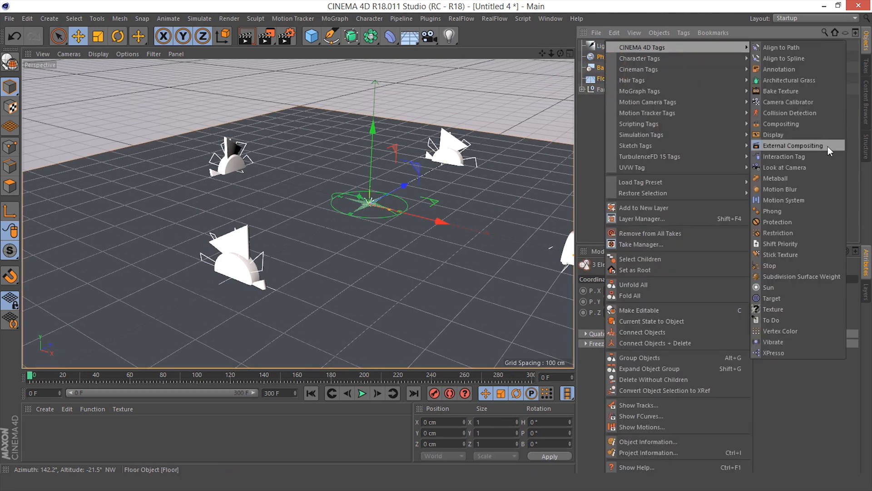
left_click(789, 124)
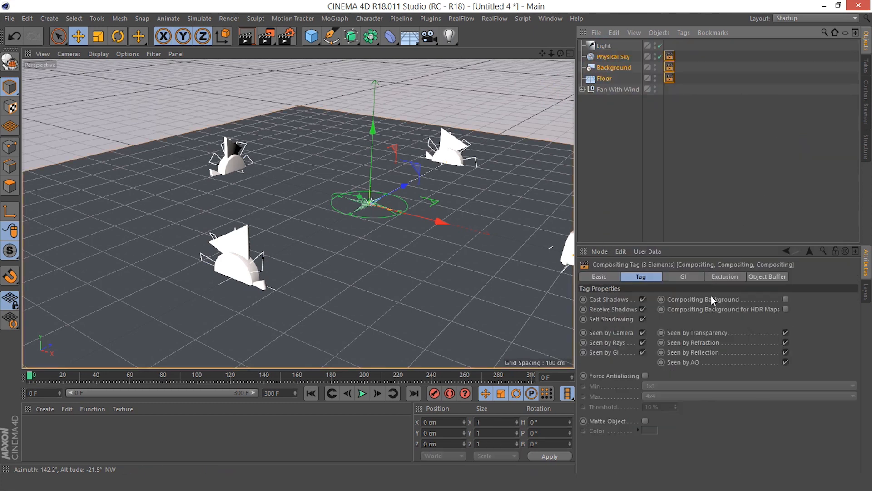
left_click(758, 301)
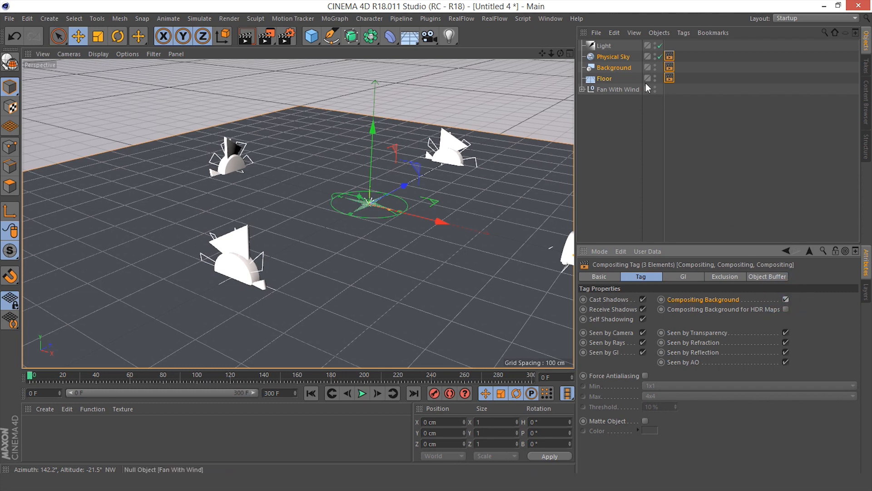
Disable Seen by Camera in the Physical Sky's Compositing tag.
left_click(618, 56)
left_click(682, 57)
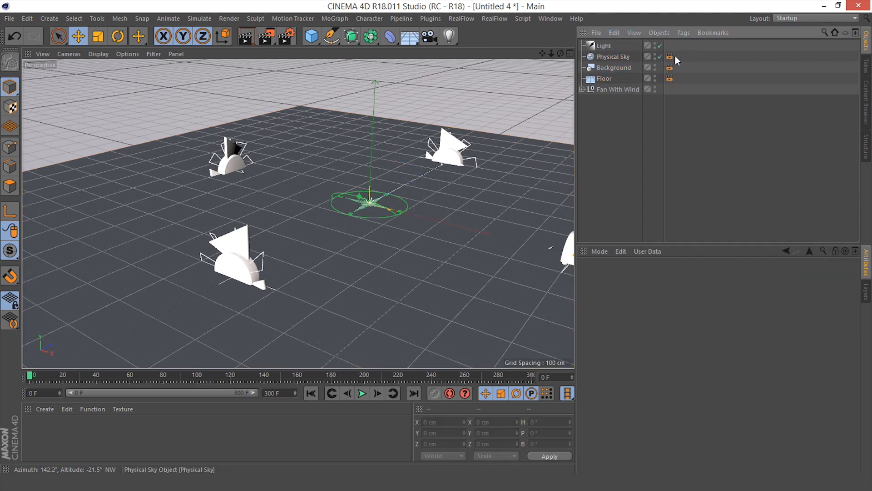
left_click(670, 56)
left_click(619, 56)
left_click(669, 57)
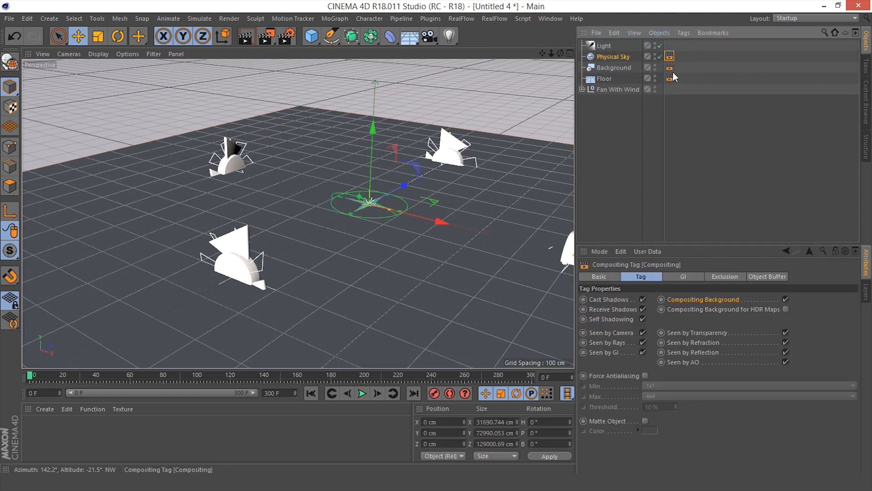
left_click(620, 332)
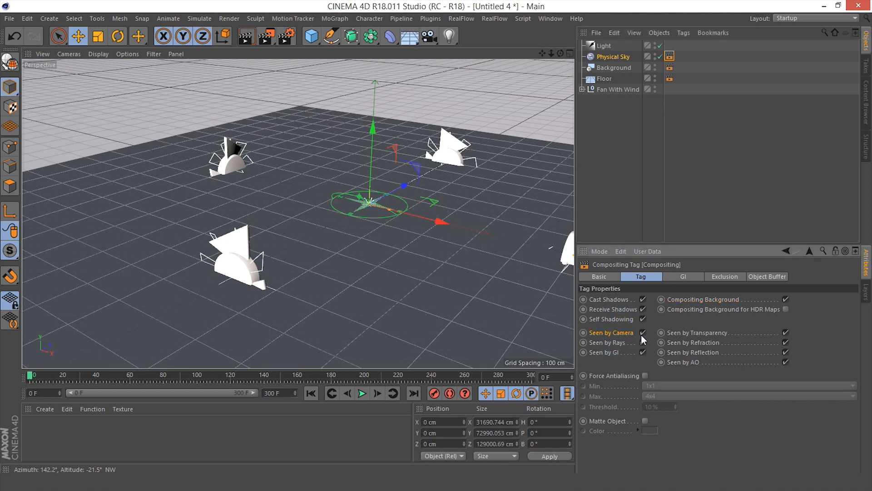
left_click(642, 333)
Move the Light, Physical Sky, Background and Floor below Fan With Wind in the object hierarchy.
middle_click_drag(345, 147, 240, 236, "alt")
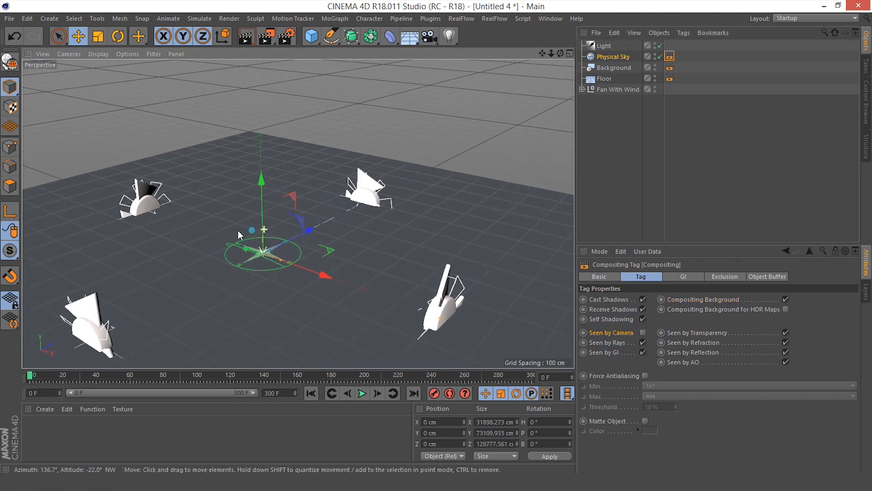
left_click_drag(239, 235, 200, 241, "alt")
middle_click_drag(298, 200, 348, 184, "alt")
left_click(607, 48)
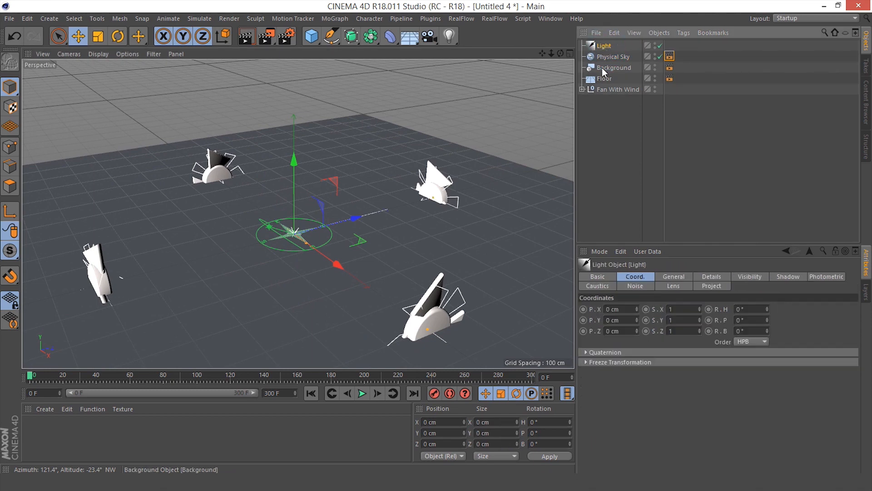
left_click(604, 78, "shift")
left_click_drag(601, 47, 603, 108)
left_click(603, 119)
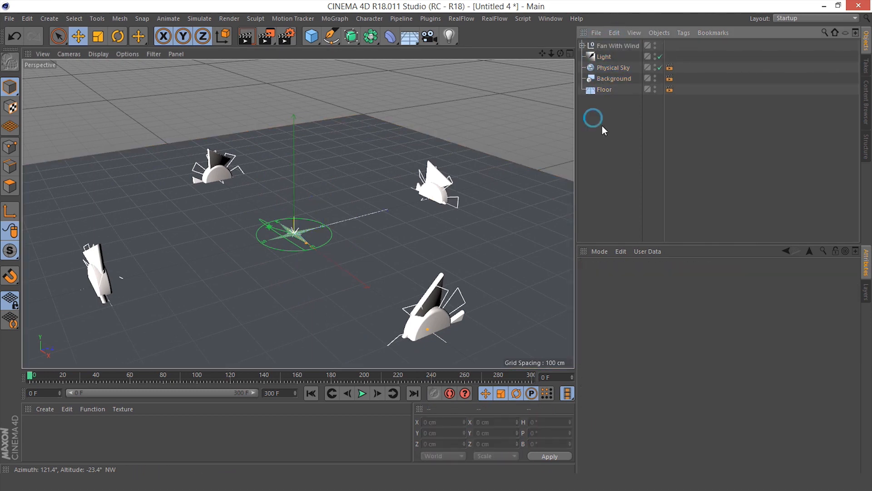
Add a Cube and set its X, Y and Z size to 20 cm.
left_click(311, 37)
left_click(399, 52)
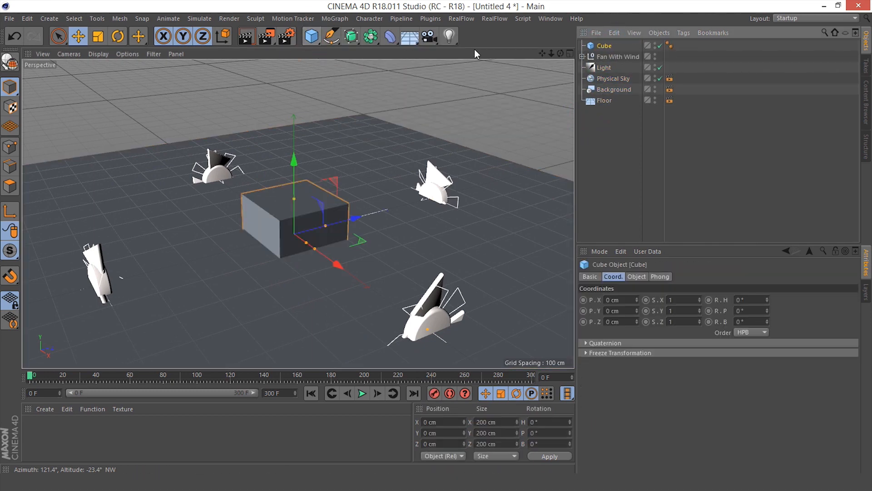
left_click(637, 277)
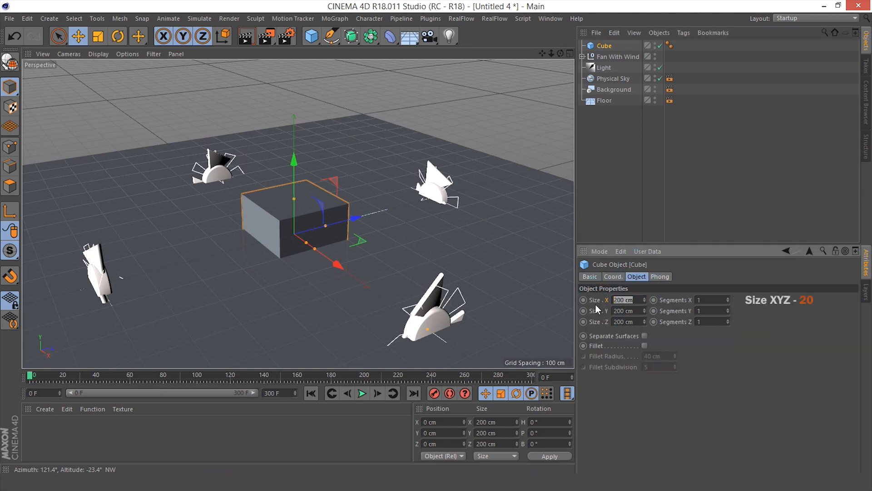
type("20")
key("Tab")
type("20")
key("Tab")
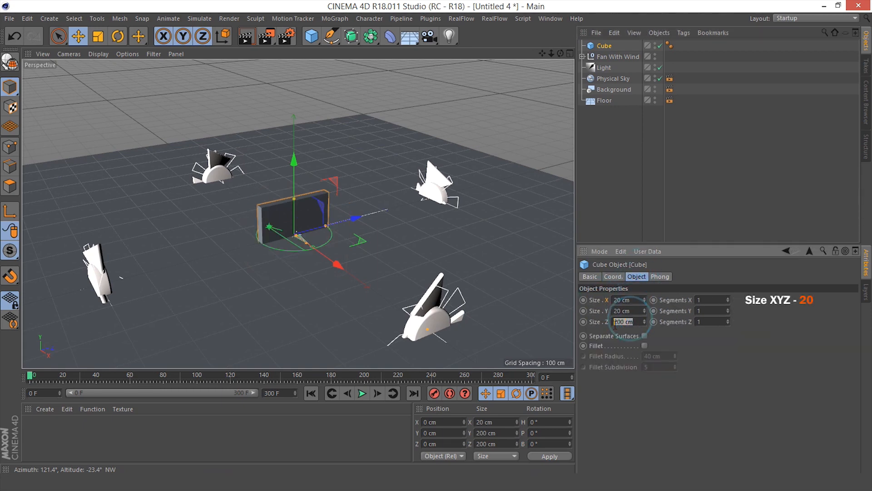
type("20")
key("Return")
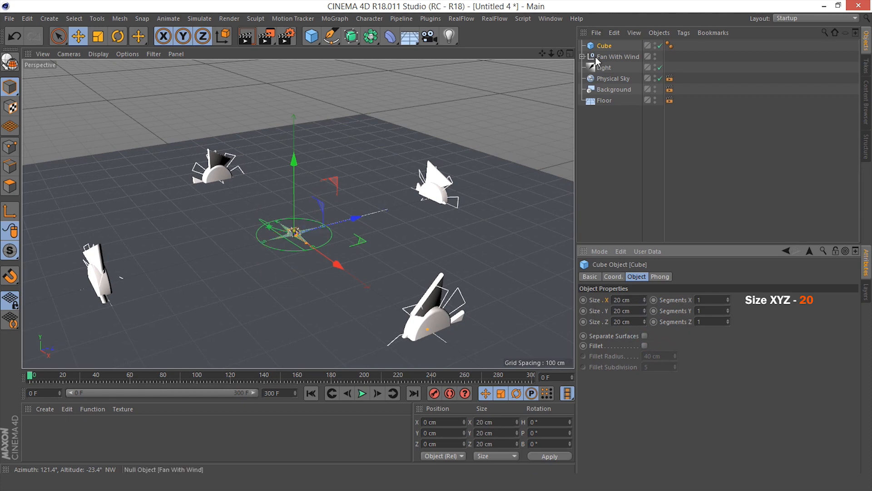
Place the Cube in a Cloner using Grid Array mode with a count of 11 × 11 × 11.
left_click(338, 18)
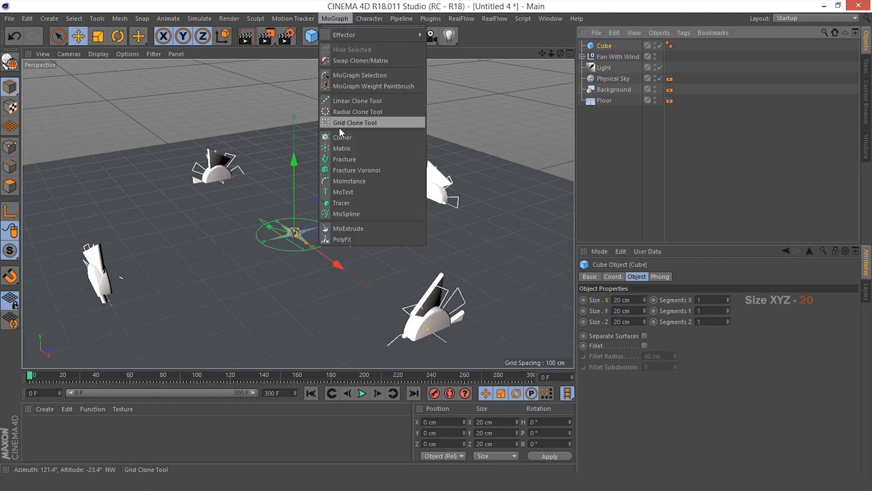
left_click(346, 139, "alt")
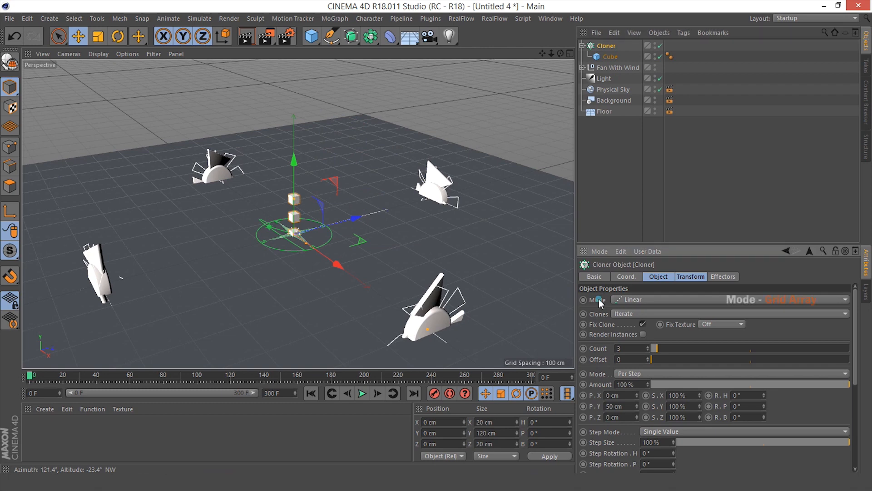
left_click(621, 300)
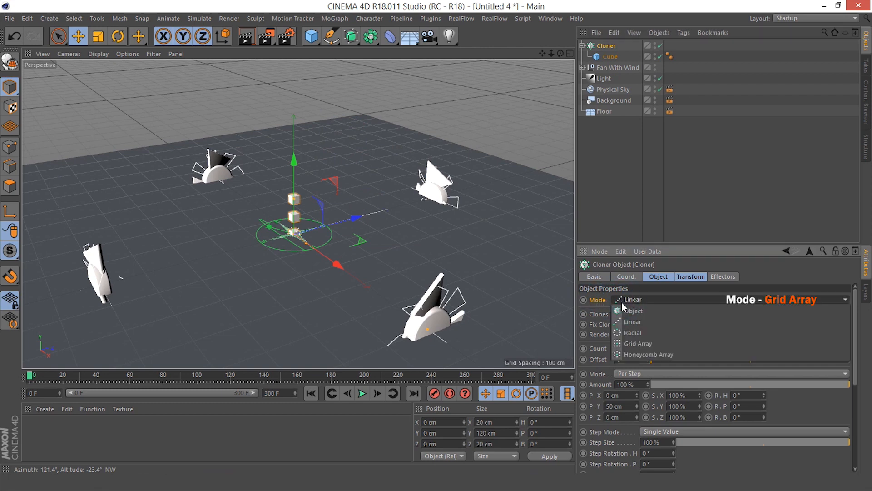
left_click(636, 344)
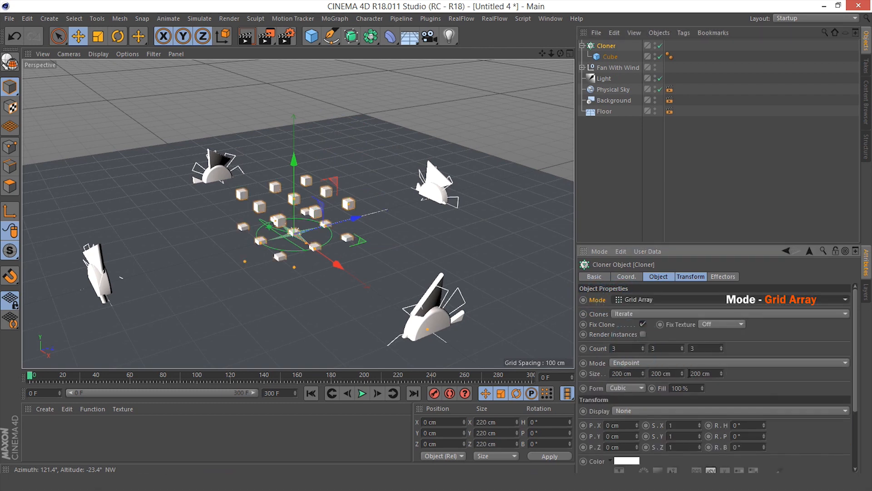
left_click(619, 348)
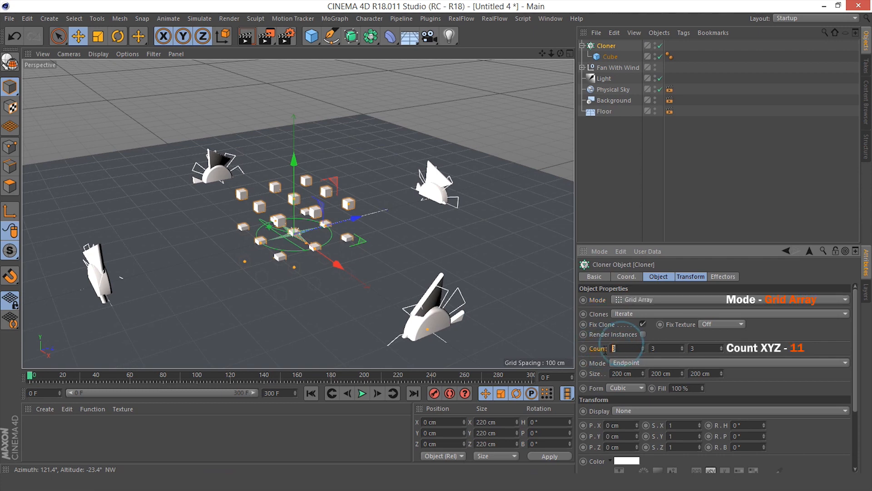
left_click(653, 348)
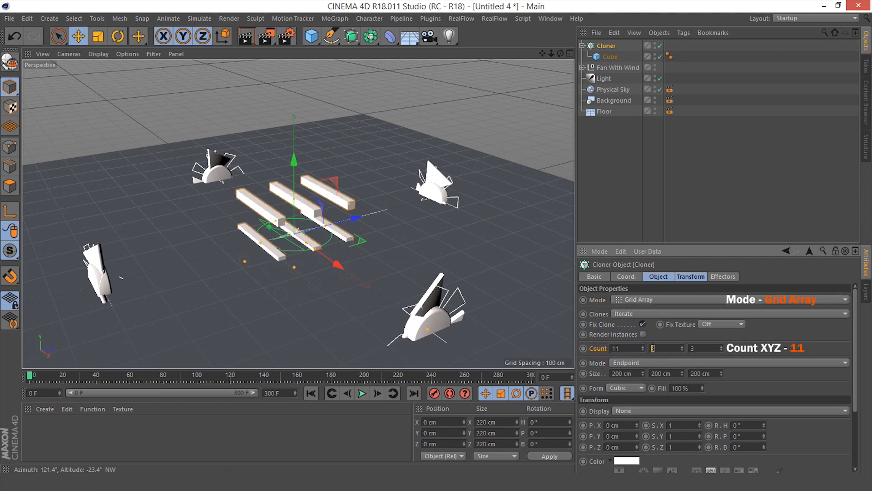
left_click(707, 348)
type("11")
left_click(750, 342)
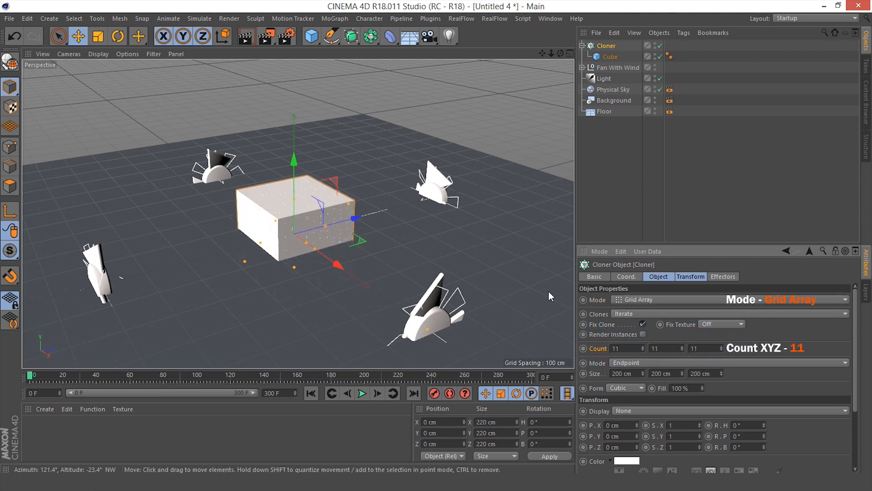
Raise the cube Cloner vertically in the Front view to a Y position of 110 cm.
middle_click(431, 214)
middle_click(416, 246)
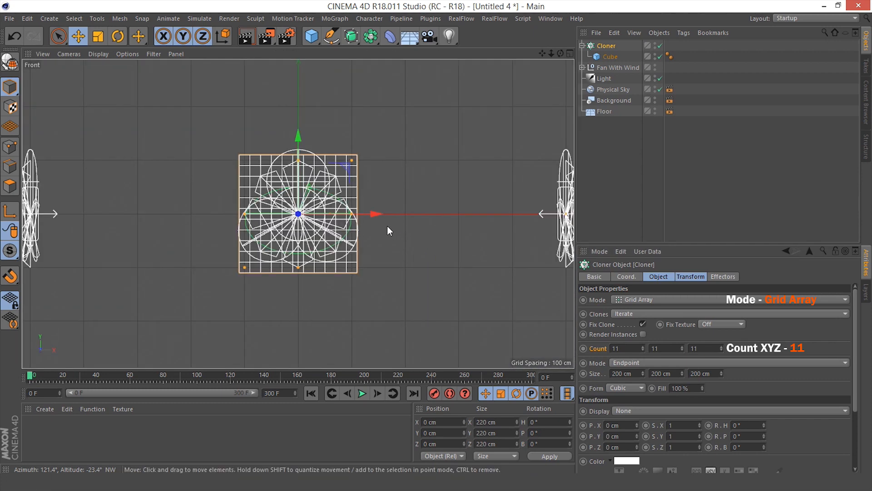
middle_click_drag(379, 223, 385, 240, "alt")
left_click(606, 46)
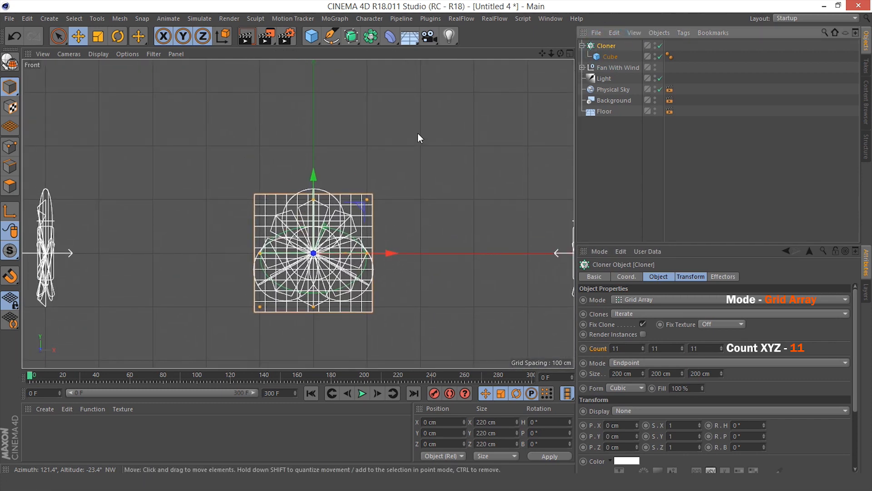
left_click_drag(314, 232, 330, 174)
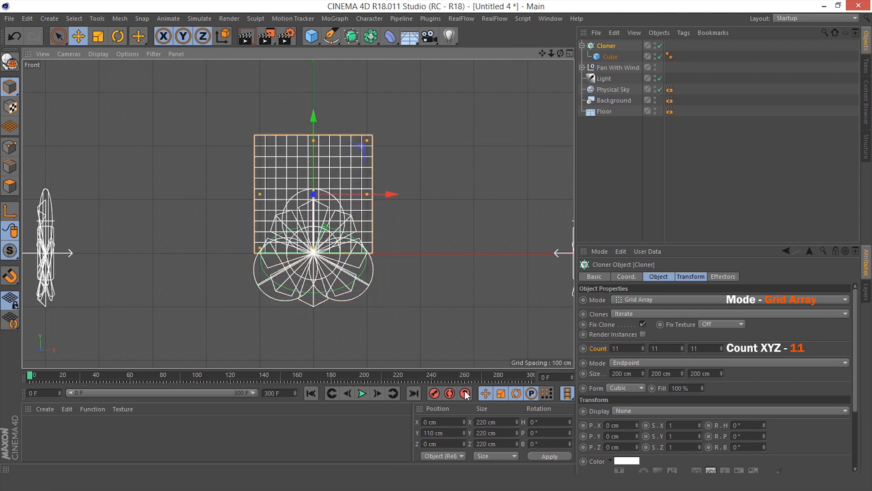
left_click(453, 434)
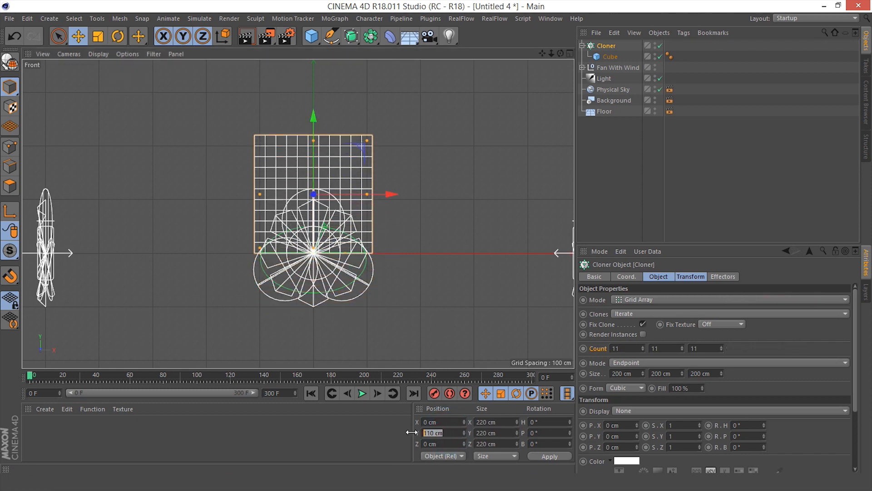
middle_click(387, 284)
middle_click(178, 114)
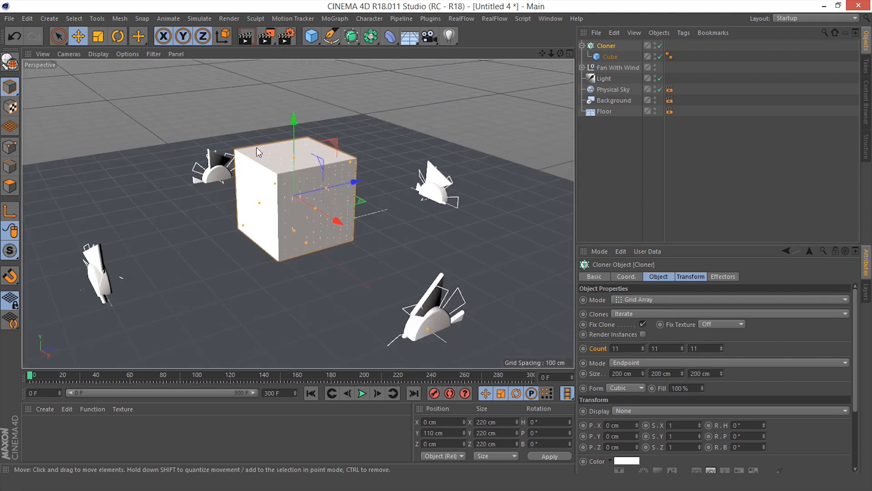
Raise the Fan With Wind group vertically in the Front view to a Y position of 150 cm.
left_click(612, 68)
middle_click(374, 159)
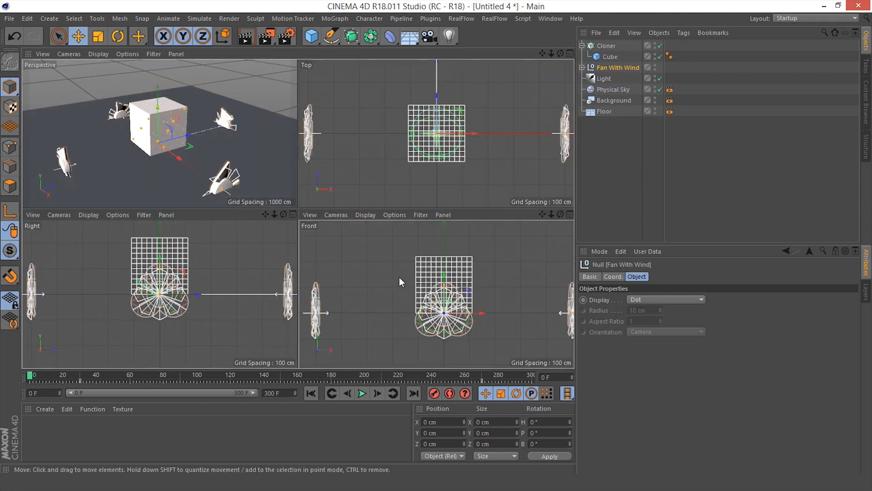
middle_click(399, 282)
scroll(393, 234, "down", 2)
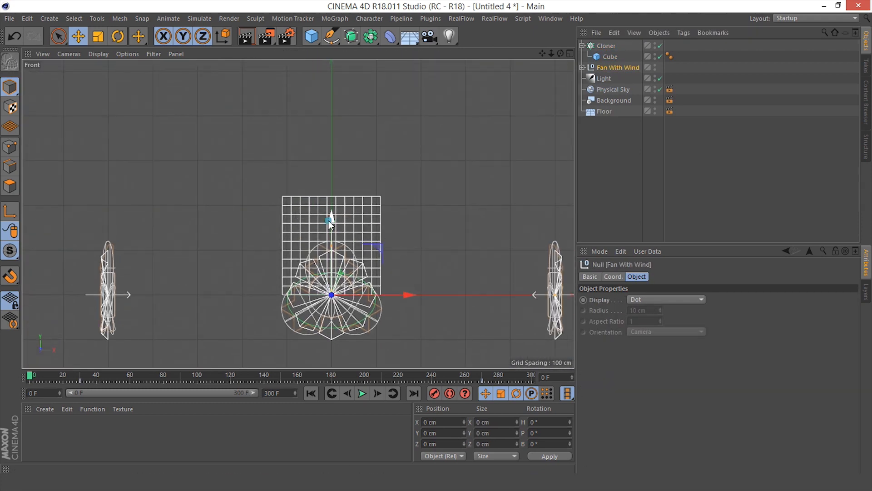
left_click_drag(329, 222, 355, 158)
double_click(433, 433)
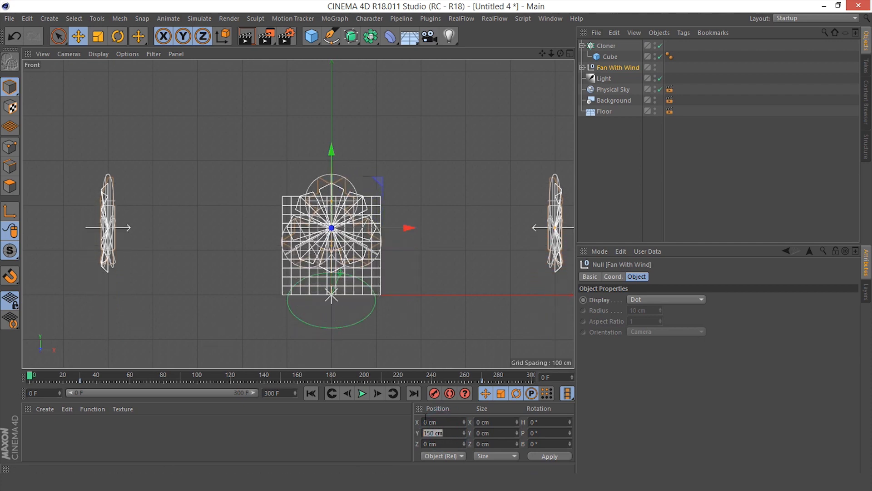
middle_click(415, 214)
middle_click(293, 180)
left_click_drag(218, 189, 550, 91, "alt")
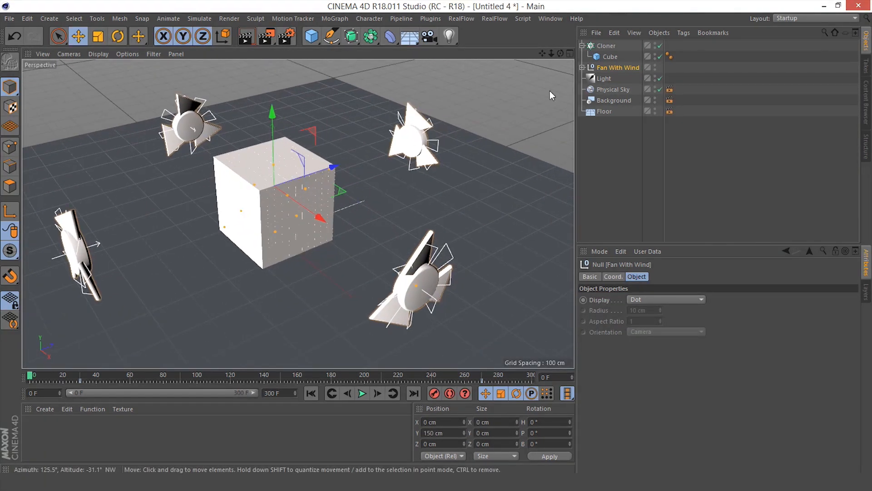
Add a Collider Body simulation tag to the Floor.
left_click(607, 111)
right_click(611, 110)
mouse_move(637, 134)
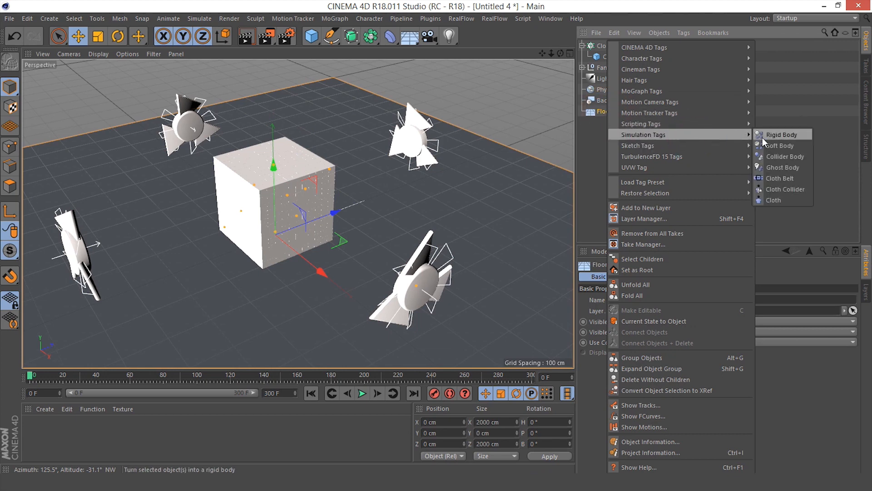
left_click(773, 154)
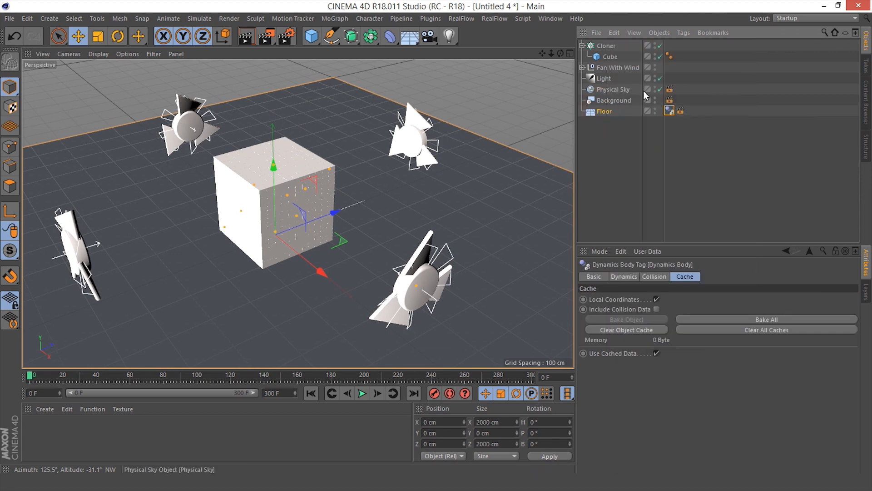
Add a Rigid Body simulation tag to the cube Cloner.
left_click(608, 46)
right_click(610, 45)
mouse_move(638, 131)
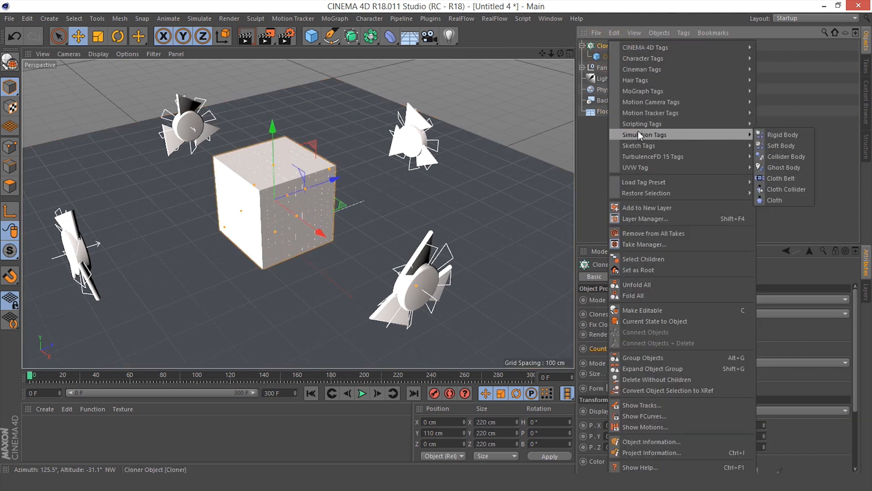
left_click(772, 136)
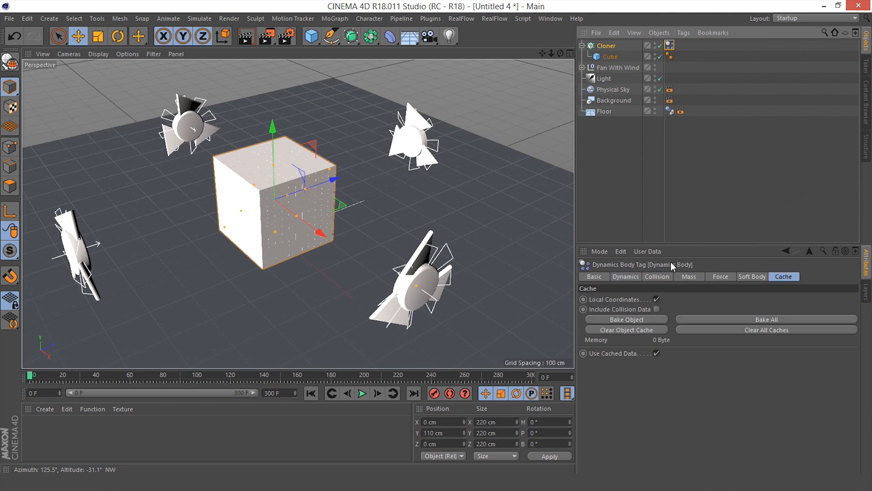
Set the cube Cloner's collision Inherit Tag to Apply Tag to Children and Individual Elements to All.
left_click(658, 277)
left_click(664, 300)
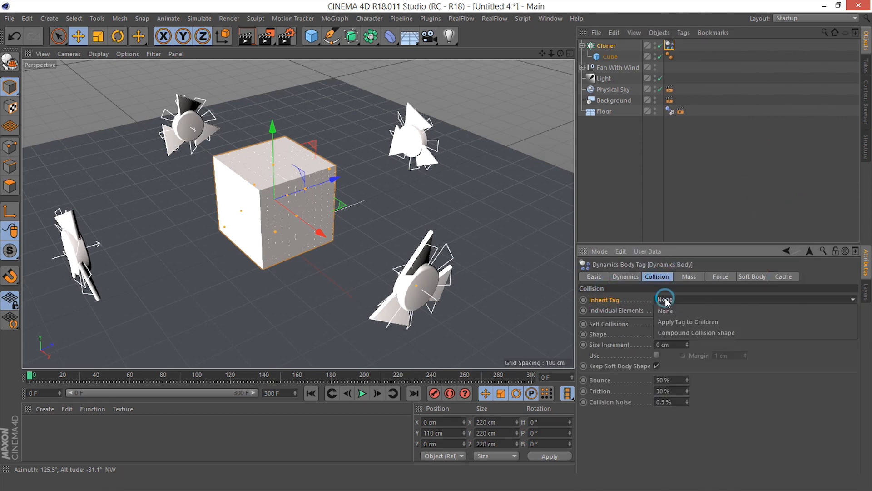
left_click(668, 320)
left_click(664, 311)
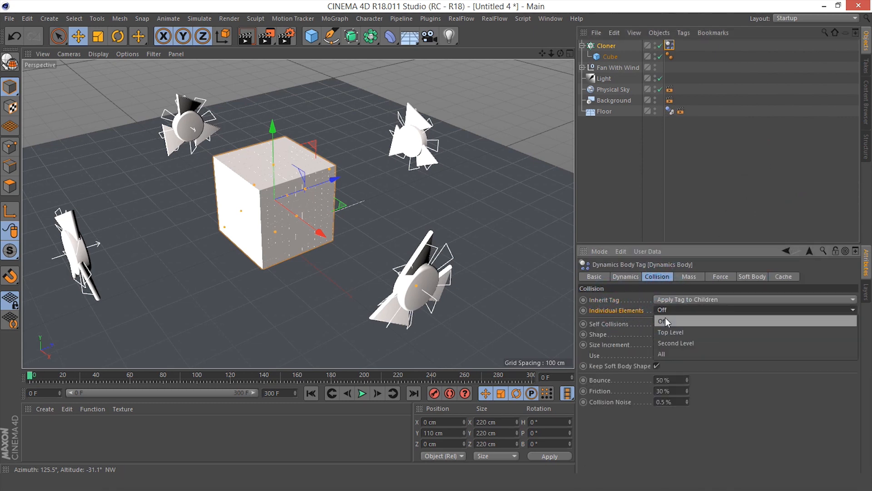
left_click(665, 350)
Play the dynamics simulation of the fans and cubes, stop it and return to the first frame.
left_click_drag(378, 170, 349, 179, "alt")
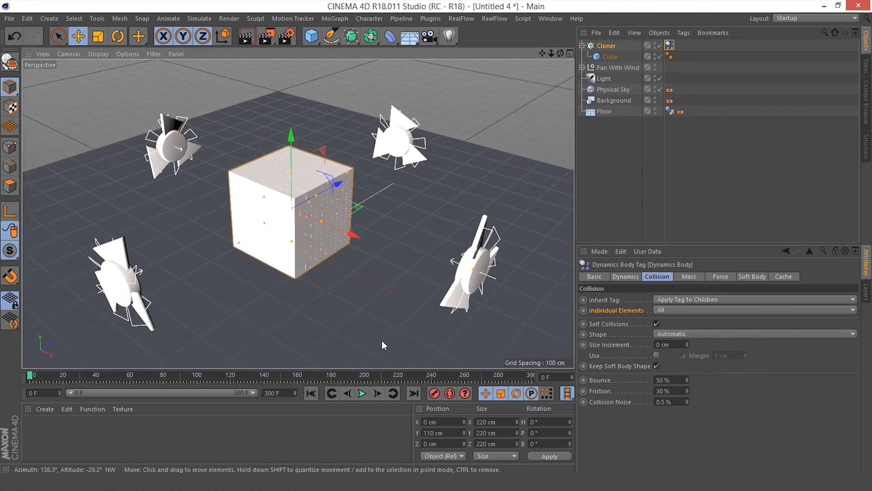
left_click(364, 393)
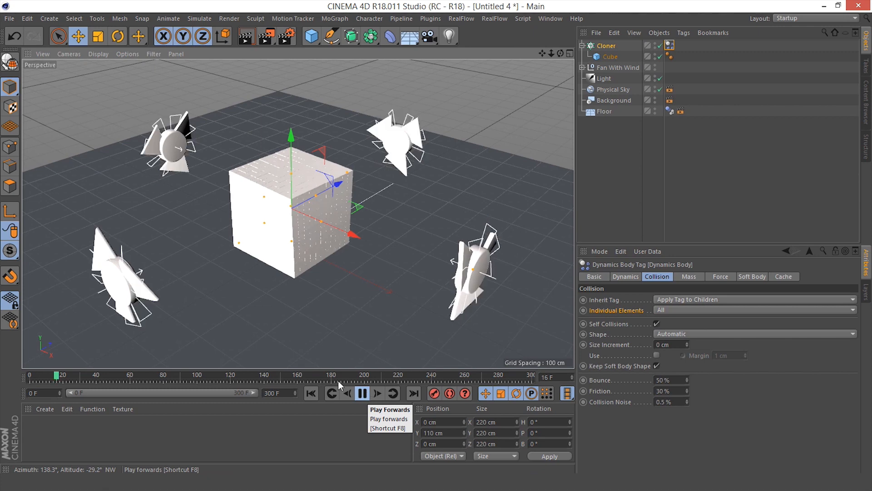
left_click(363, 394)
left_click(311, 393)
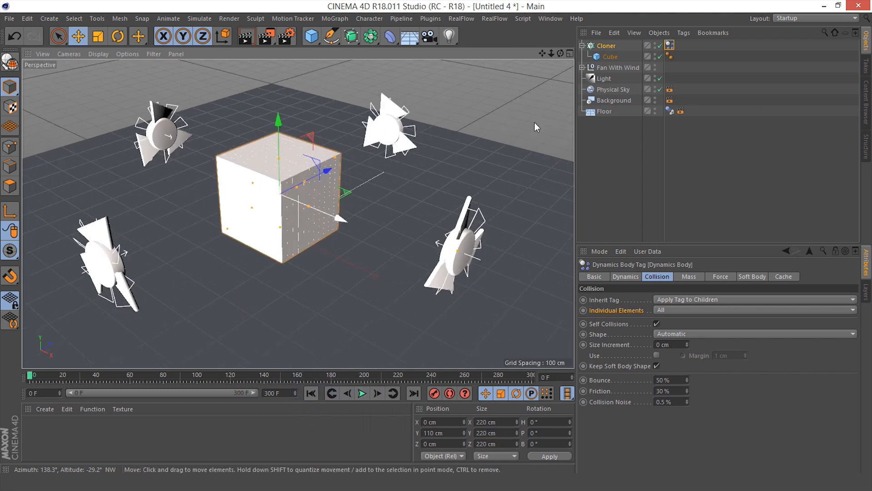
Select the Dynamics Body tags of the cube Cloner, Cylinder and Blades together and bake all dynamics to cache.
left_click(583, 68)
left_click(686, 56)
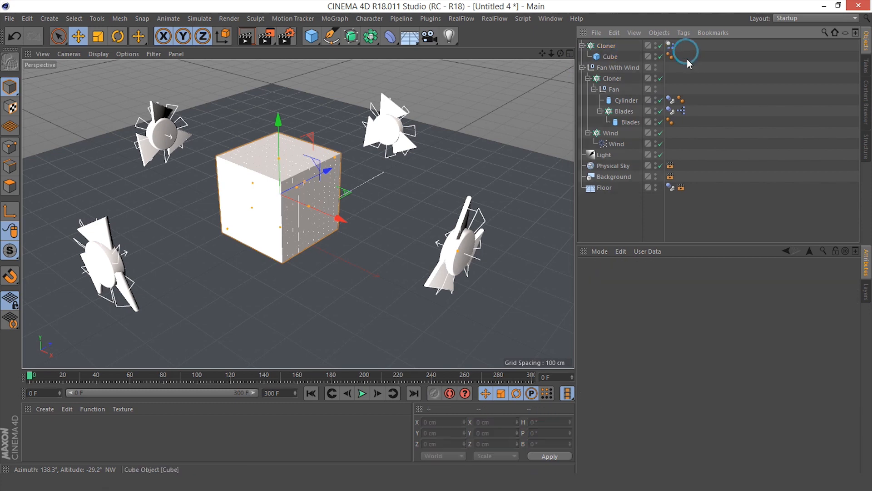
left_click(670, 45)
left_click(670, 100, "shift")
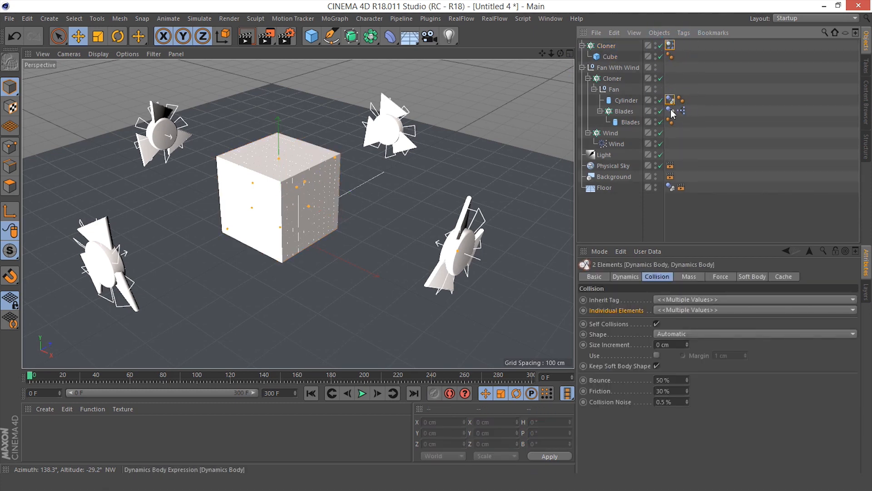
left_click(670, 111, "shift")
left_click(784, 276)
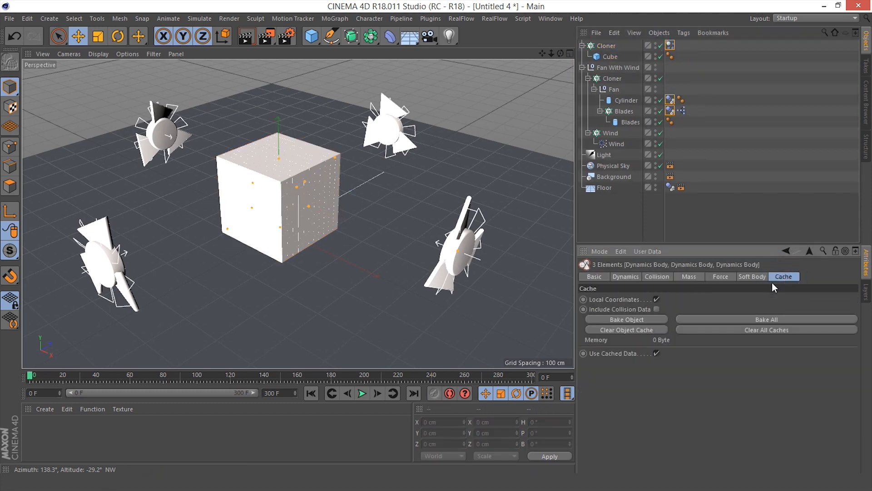
left_click(702, 320)
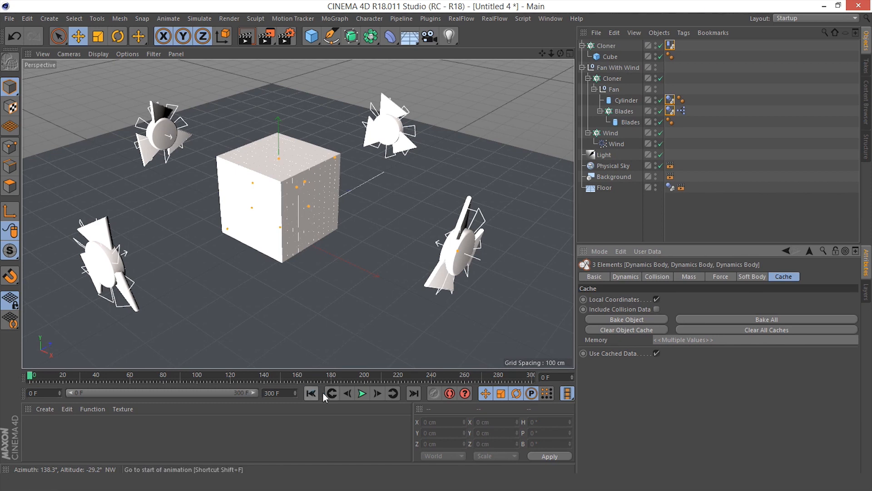
Play back the baked simulation, stop it and return to the start of the animation.
left_click(362, 393)
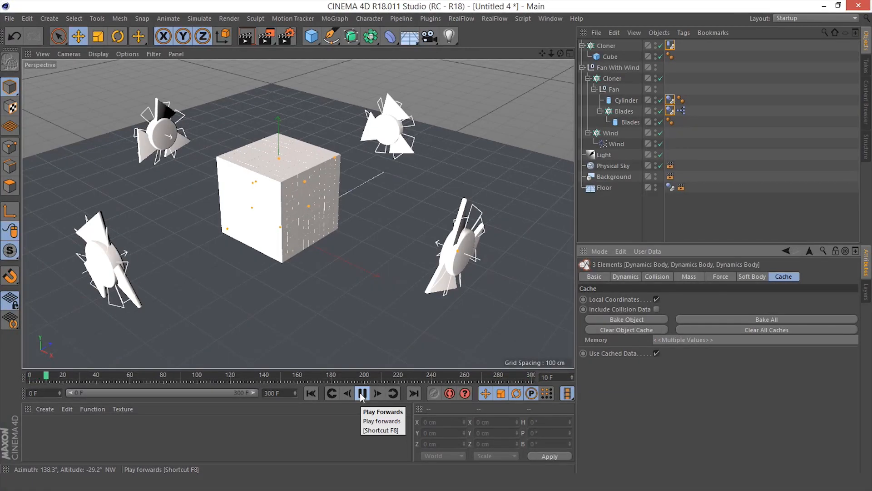
left_click(362, 395)
left_click(312, 394)
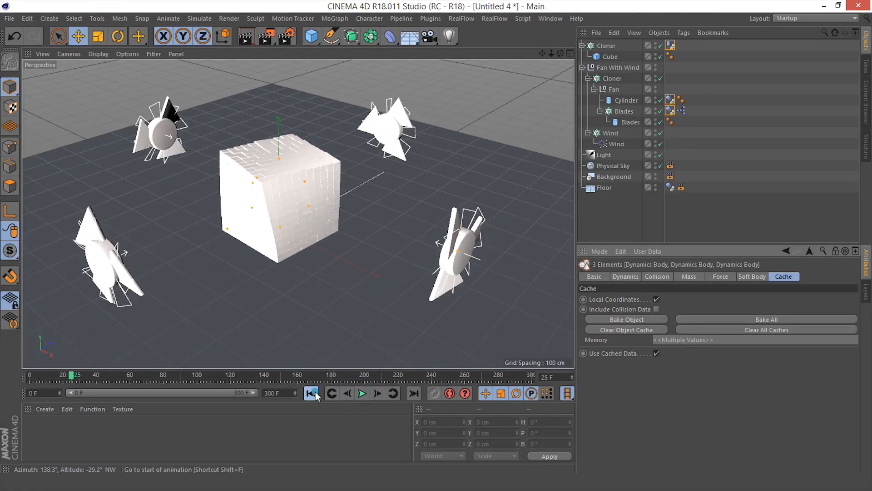
left_click_drag(293, 278, 287, 223, "alt")
Create a new material named BG and disable its Color channel.
double_click(106, 432)
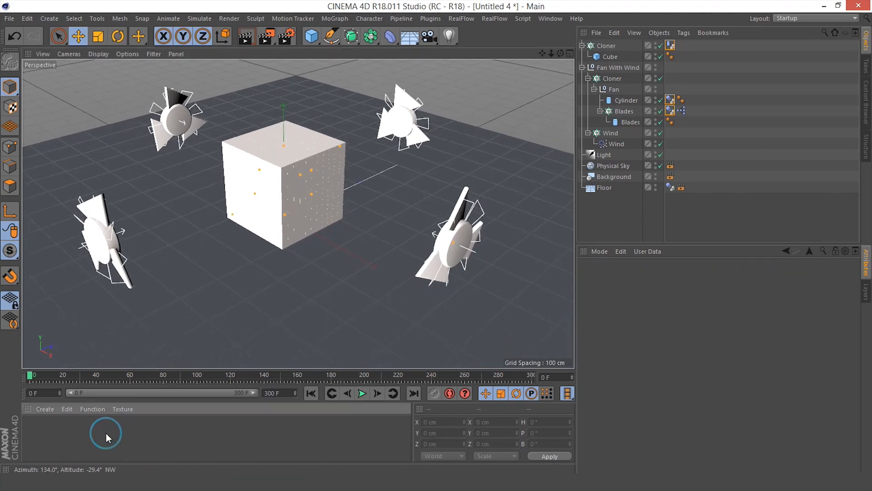
double_click(37, 427)
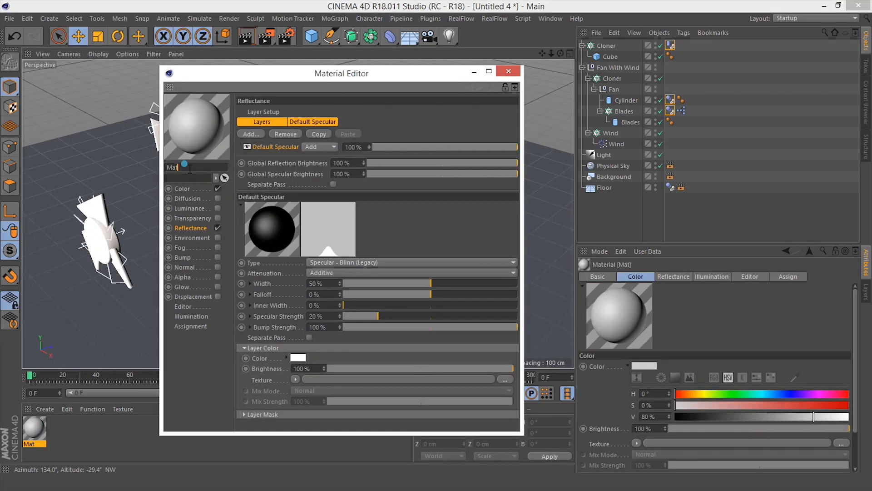
type("BG")
left_click(182, 188)
left_click(217, 189)
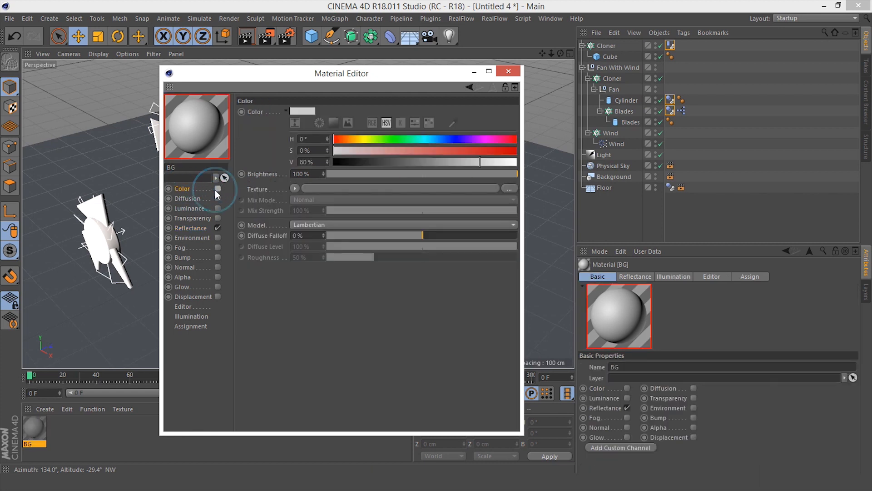
Add a Reflection (Legacy) layer to the BG material's Reflectance and set the layer color brightness to 25%.
left_click(191, 228)
left_click(256, 134)
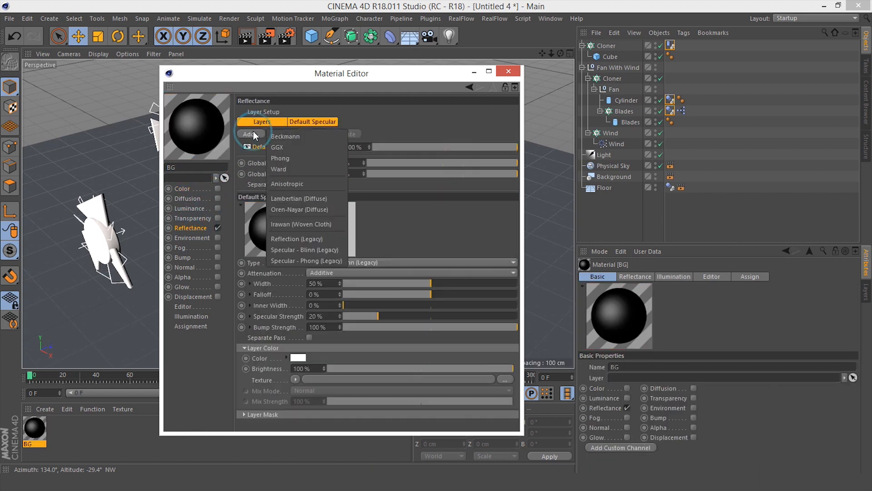
left_click(305, 239)
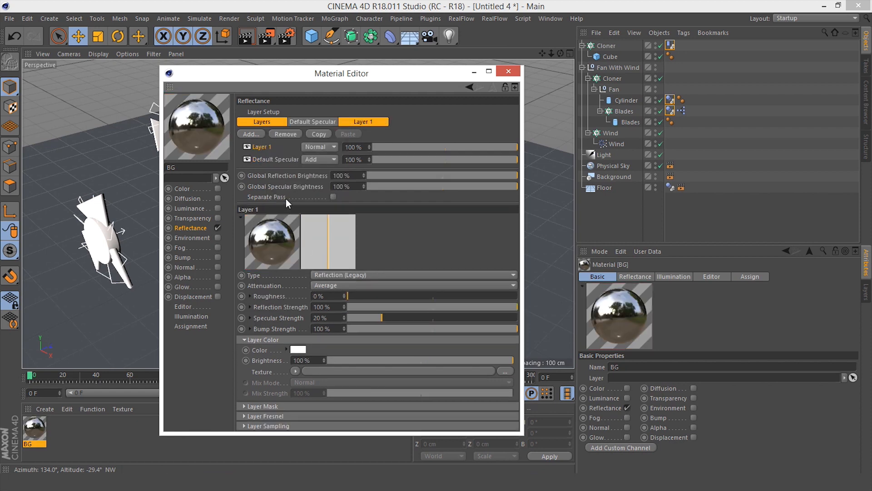
left_click_drag(309, 360, 289, 360)
type("25")
key("Return")
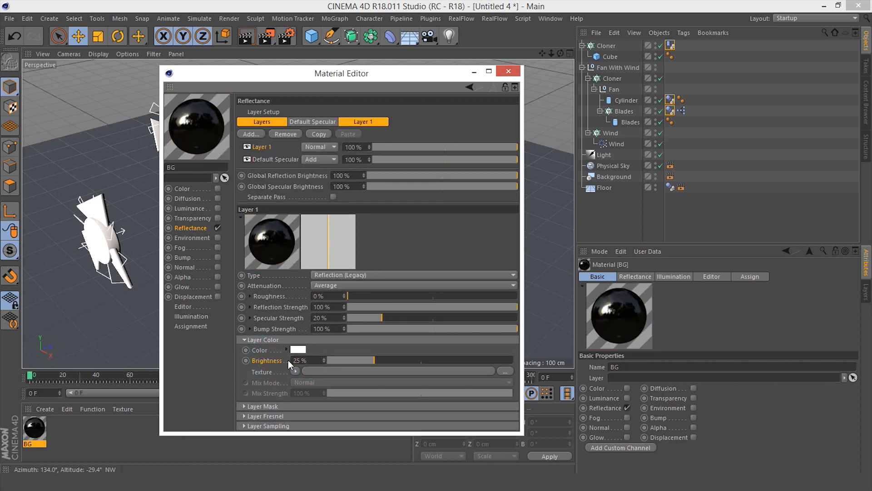
left_click(509, 71)
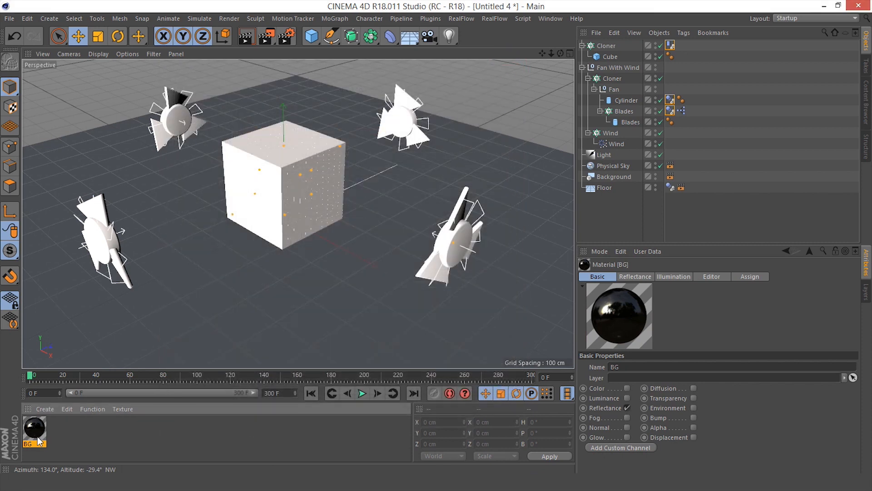
Apply the BG material to both the Background and the Floor.
left_click_drag(513, 223, 607, 177)
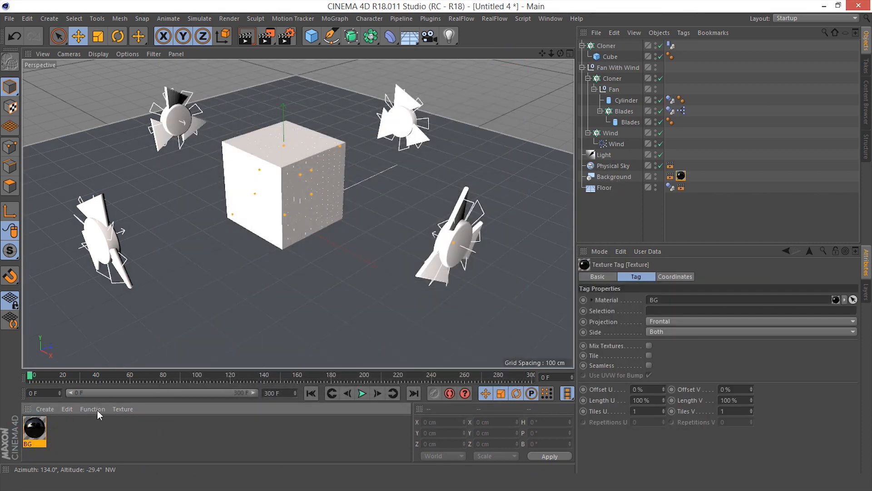
left_click_drag(28, 431, 605, 189)
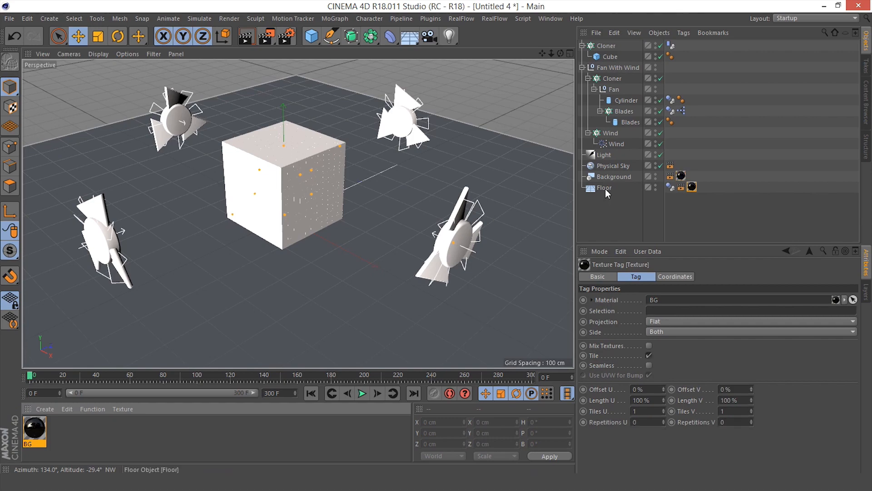
Create a new material named Cubes and disable its Color channel.
double_click(104, 438)
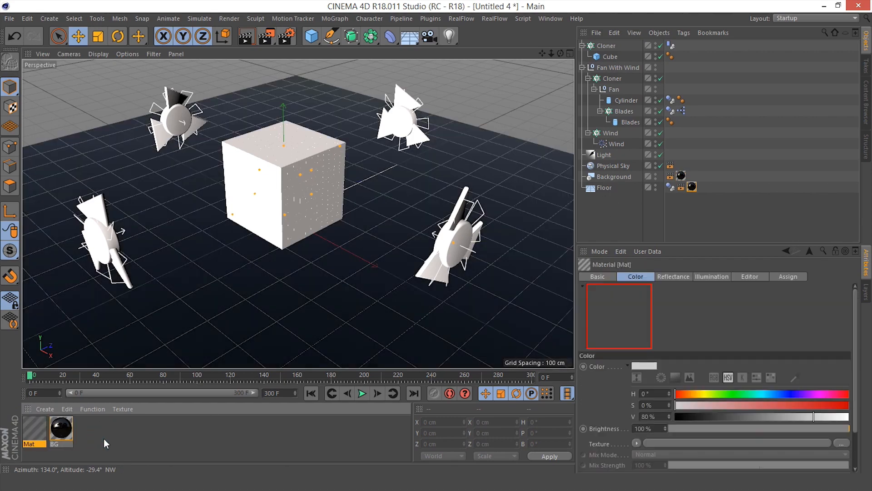
double_click(34, 430)
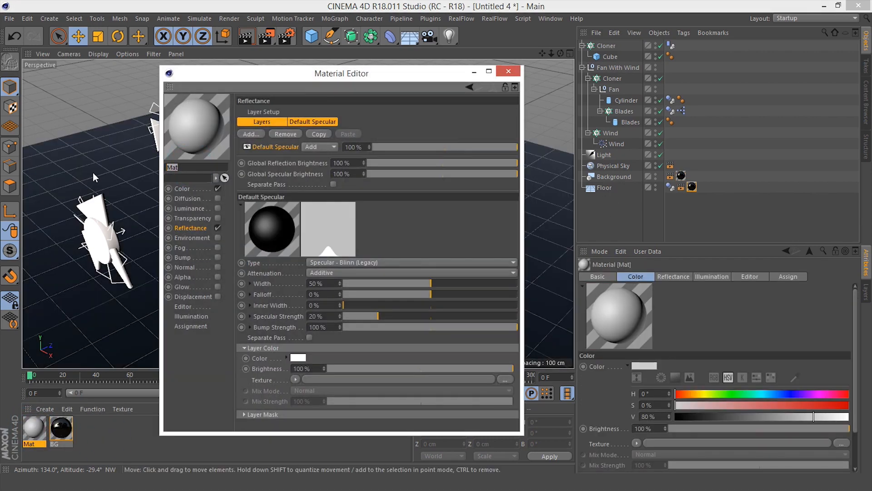
type("Cubes")
left_click(190, 188)
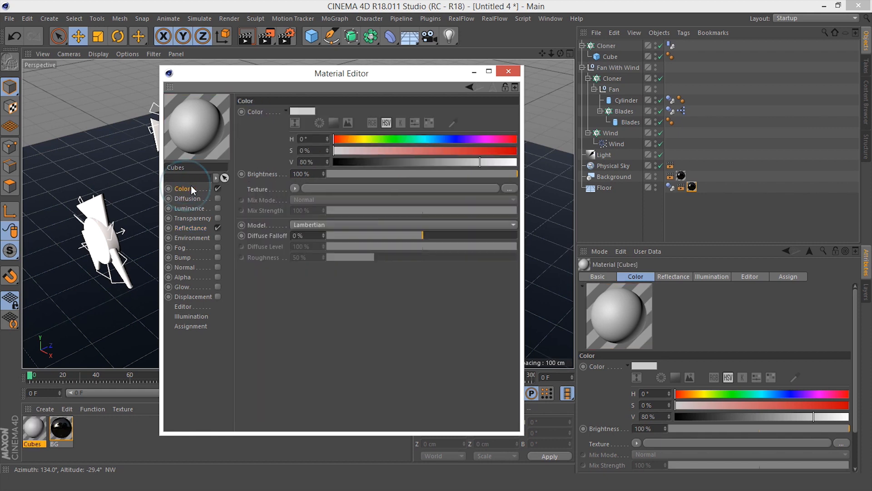
left_click(218, 188)
left_click_drag(257, 83, 249, 43)
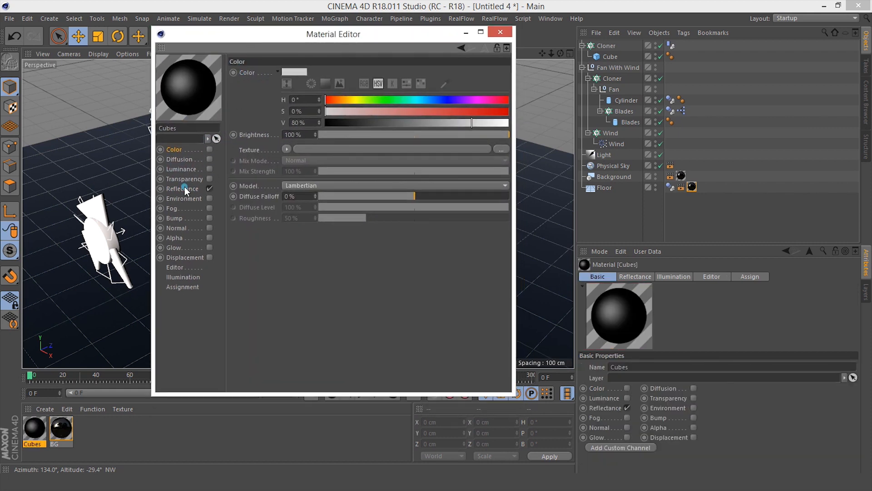
Add a Reflection (Legacy) layer to the Cubes material's Reflectance and set its attenuation to Additive.
left_click(184, 189)
left_click(237, 95)
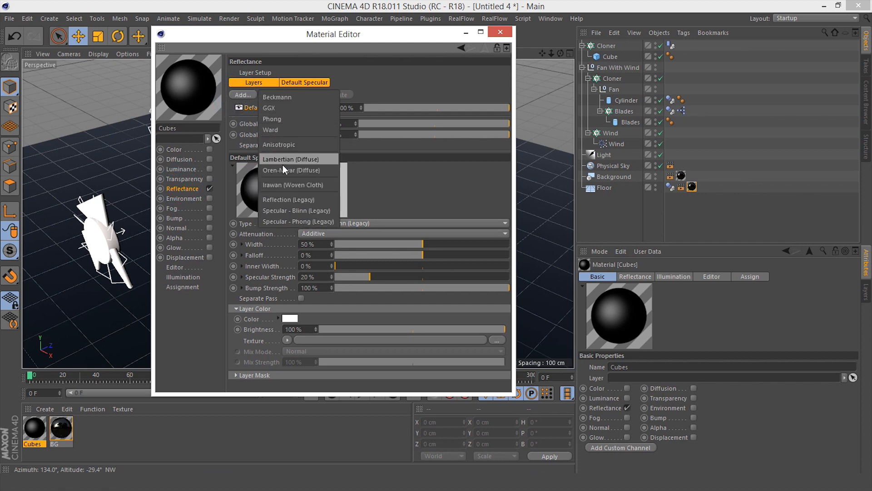
left_click(293, 199)
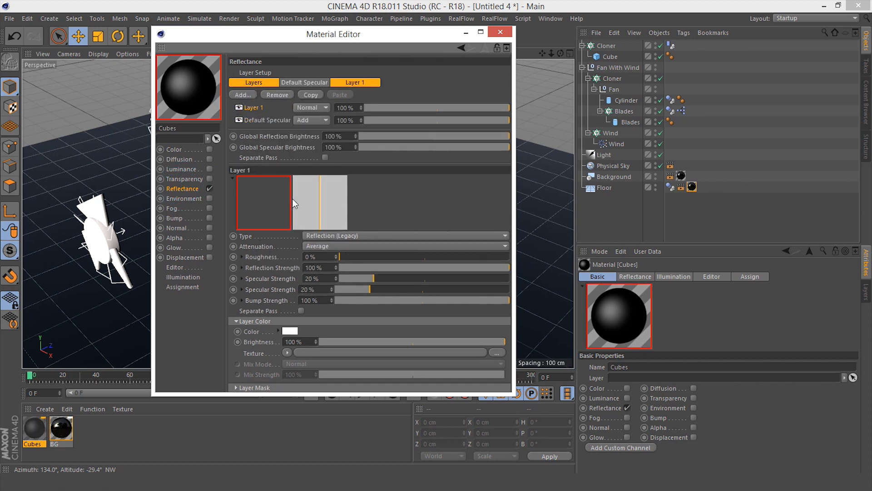
left_click(311, 245)
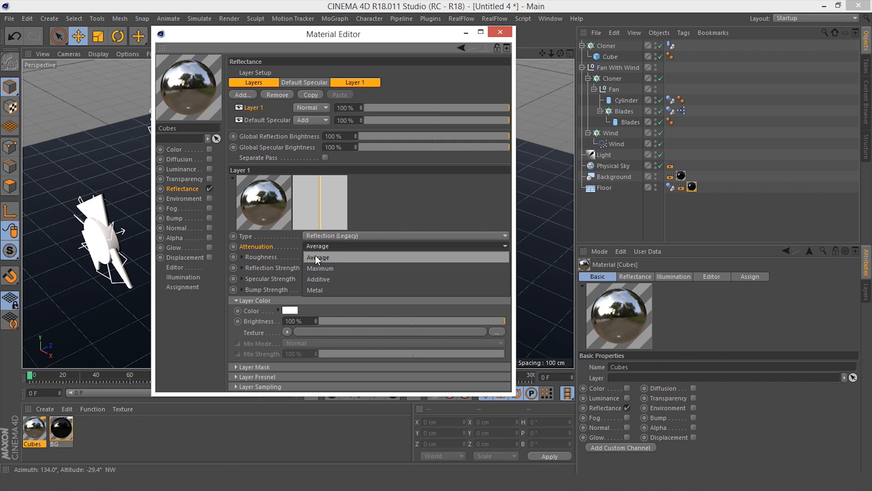
left_click(320, 279)
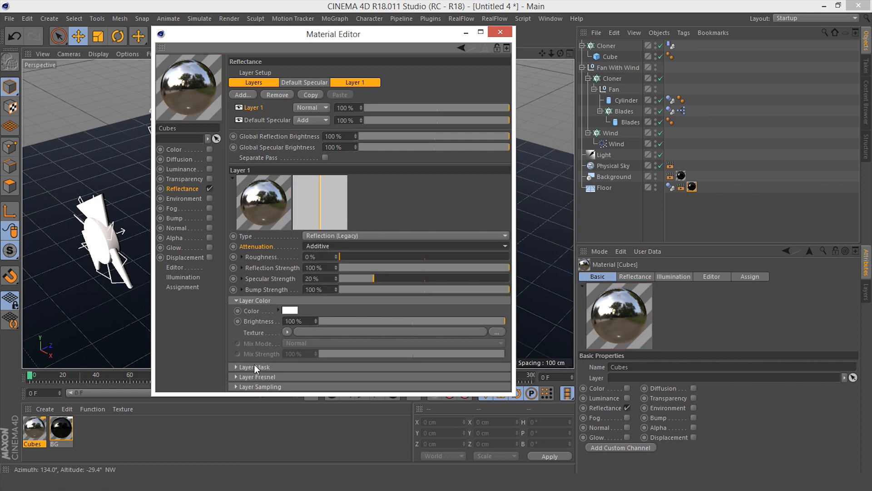
Set the Cubes reflection layer's Fresnel to Conductor with the Silver preset and apply the material to the Cloner holding the Cube.
left_click(252, 376)
scroll(252, 320, "down", 3)
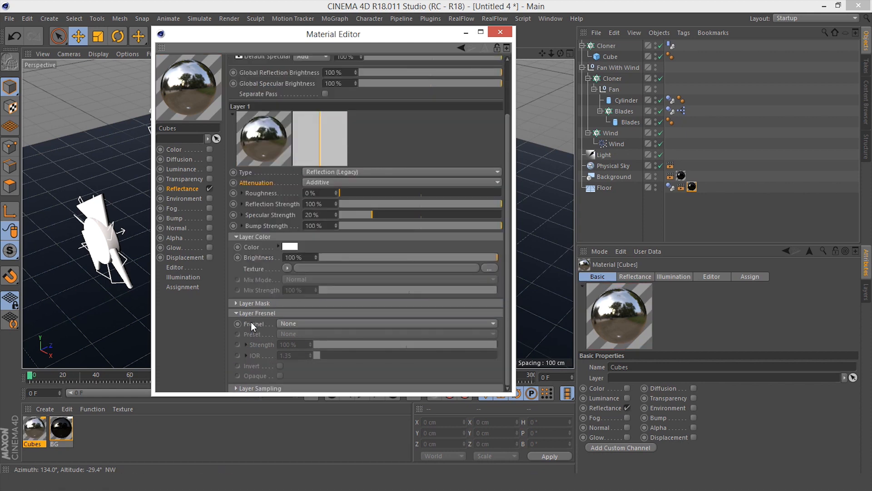
left_click(285, 325)
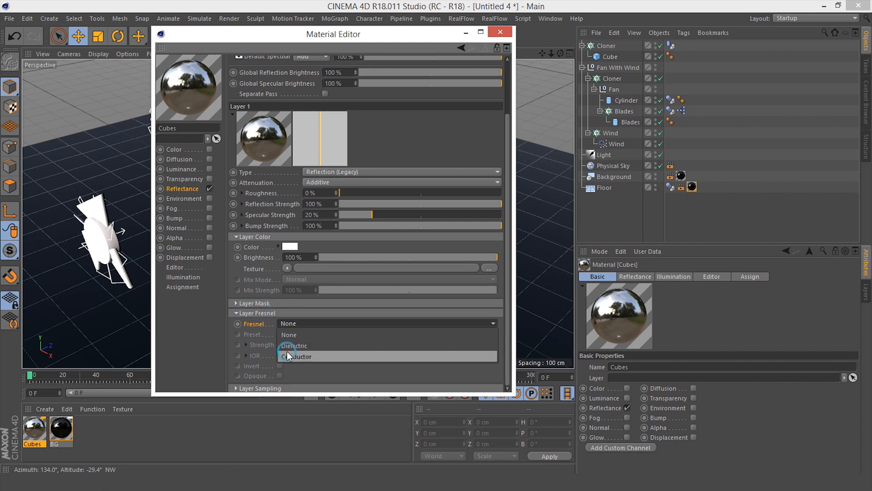
left_click(287, 356)
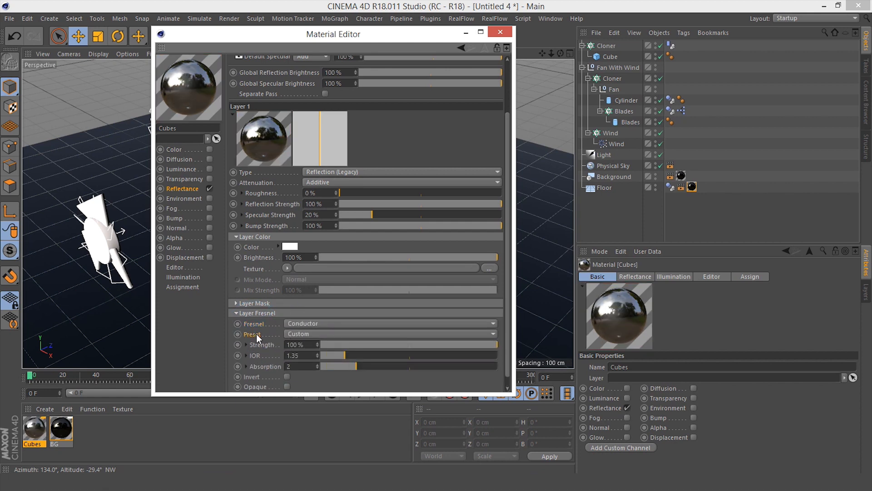
left_click(288, 334)
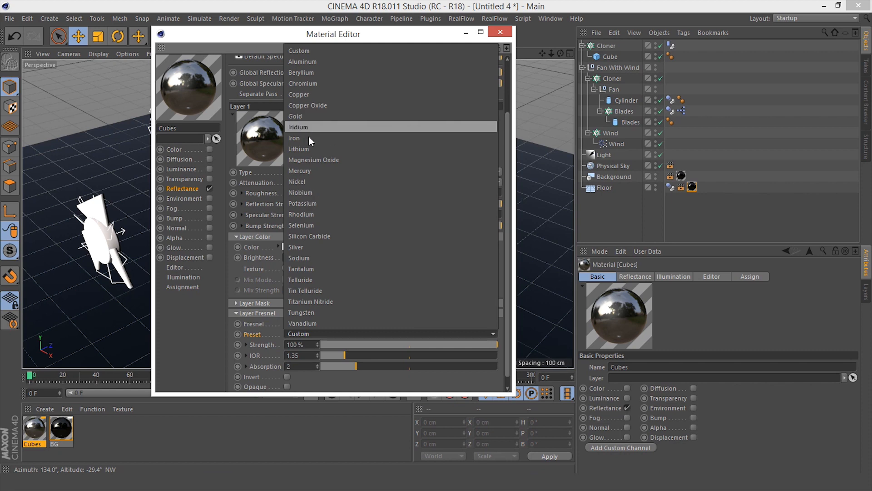
left_click(303, 246)
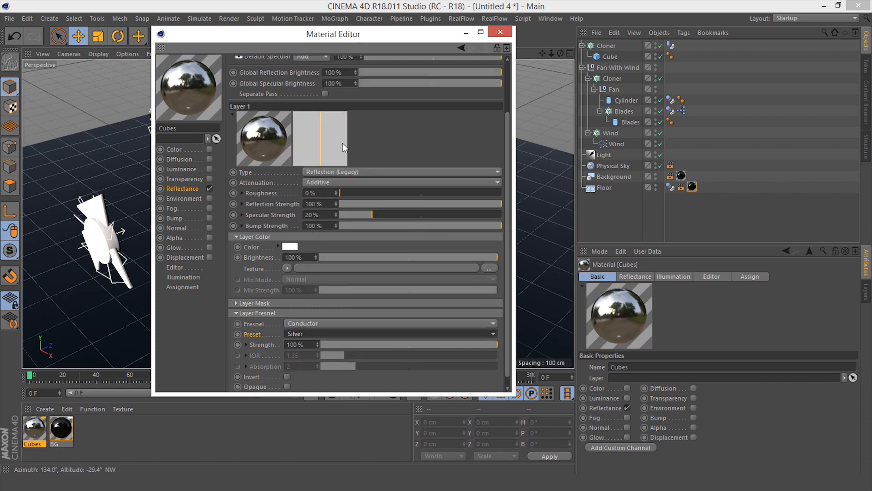
left_click(500, 32)
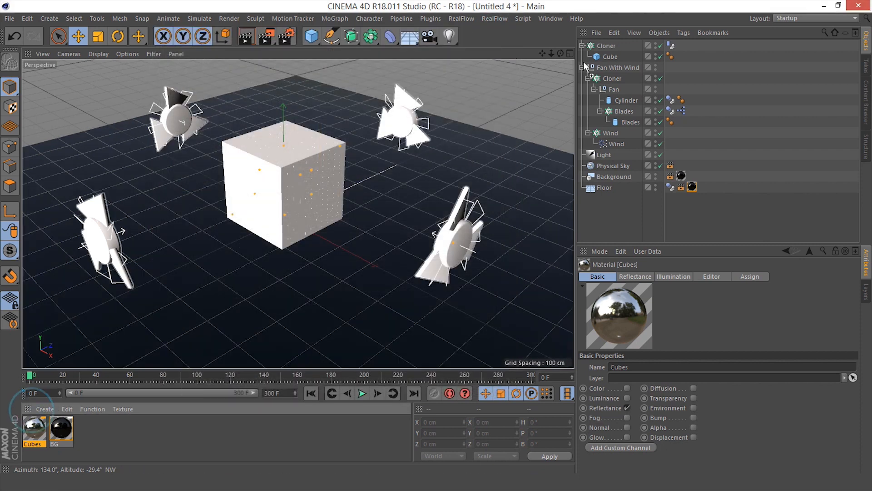
left_click_drag(28, 427, 622, 44)
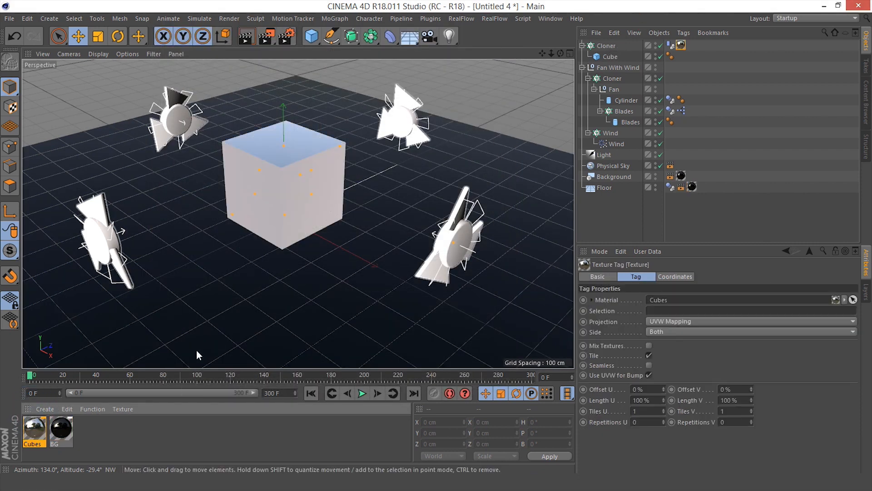
Create another material named Fan and disable its Color channel.
double_click(98, 438)
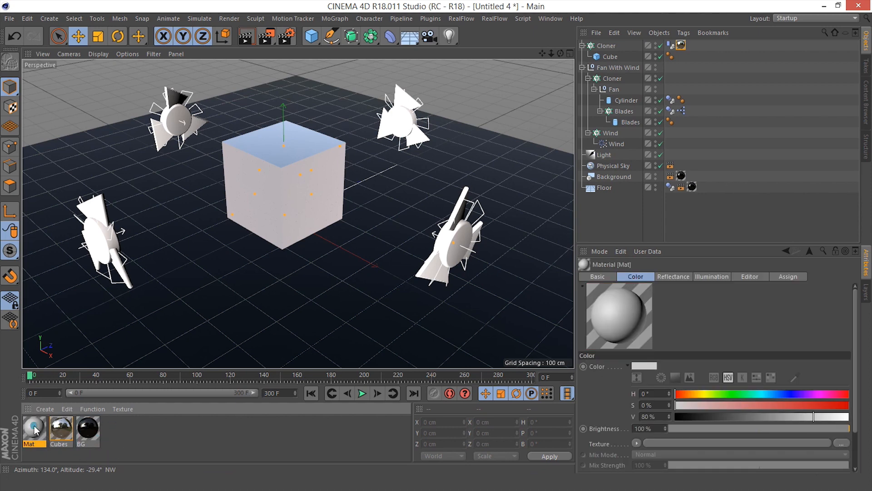
double_click(37, 429)
type("Fan")
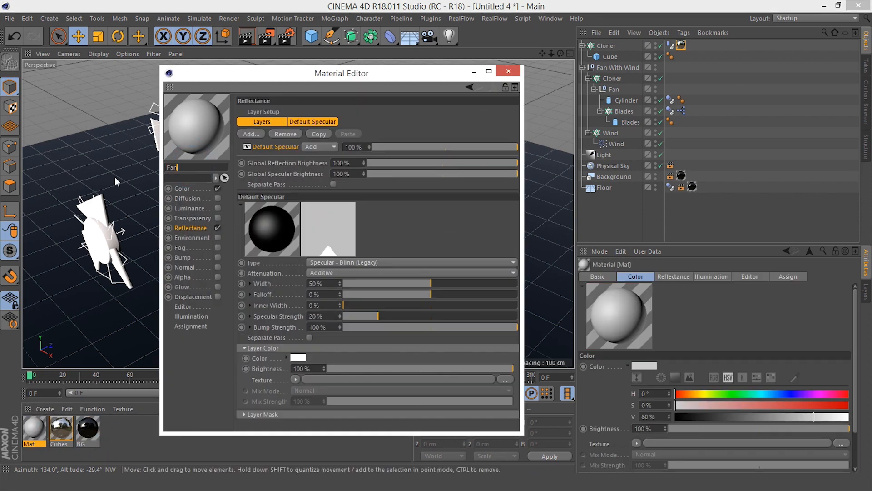
key("Return")
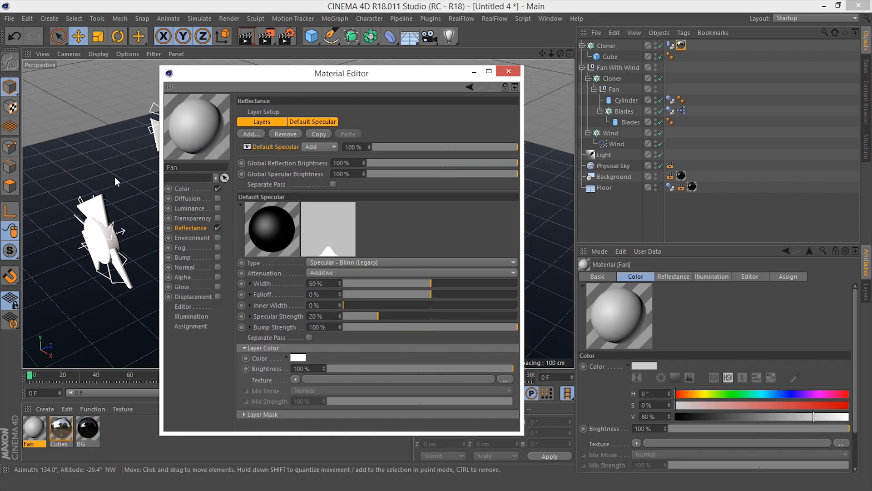
left_click(183, 188)
left_click(217, 188)
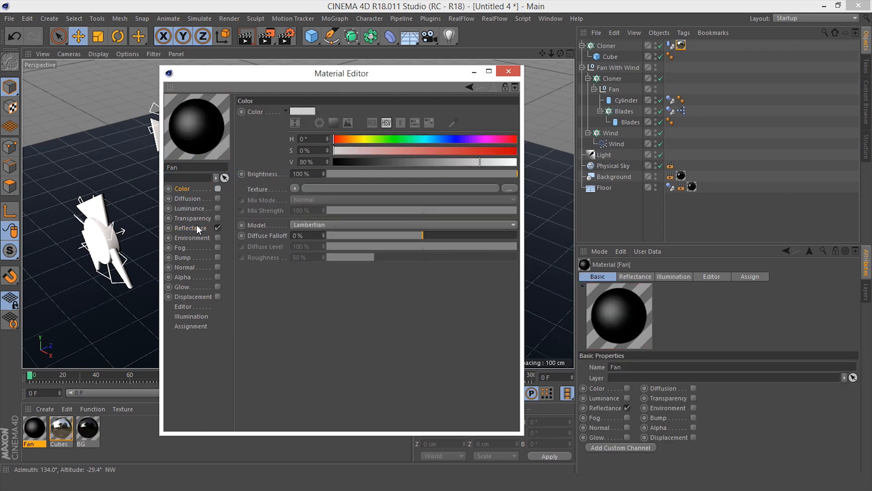
Add a Reflection (Legacy) layer to the Fan material's Reflectance with Additive attenuation.
left_click(193, 227)
left_click(251, 134)
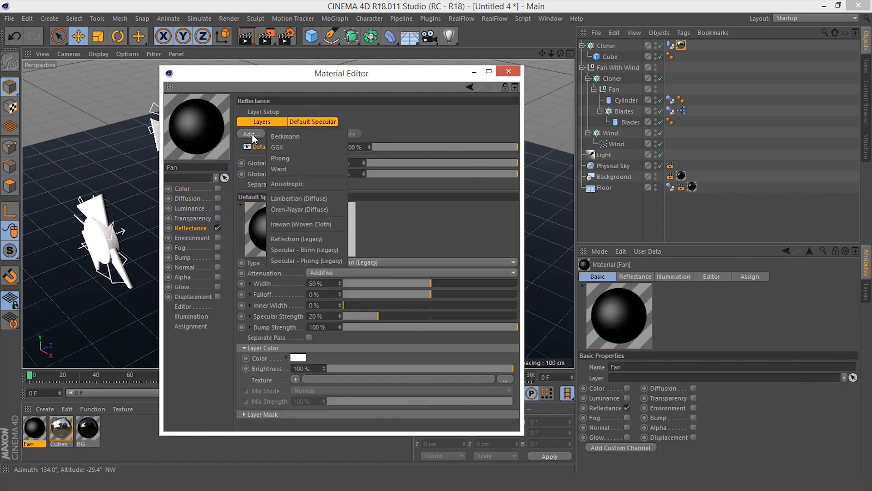
left_click(293, 238)
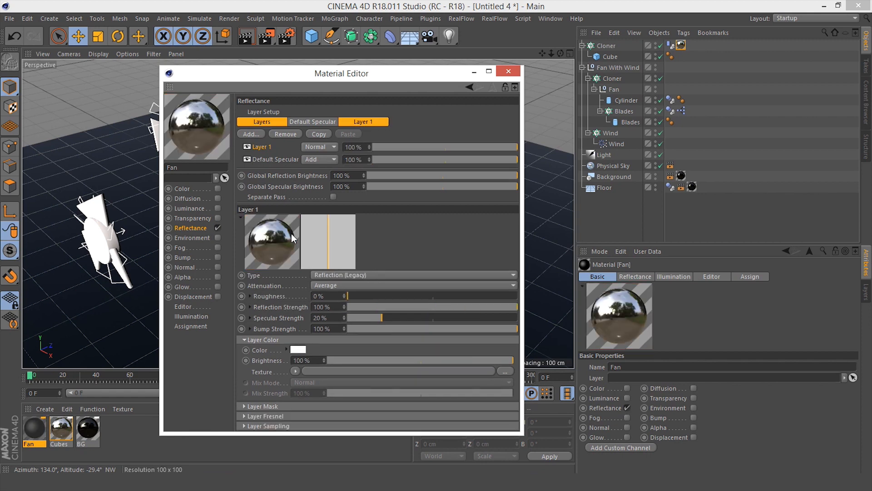
left_click(327, 284)
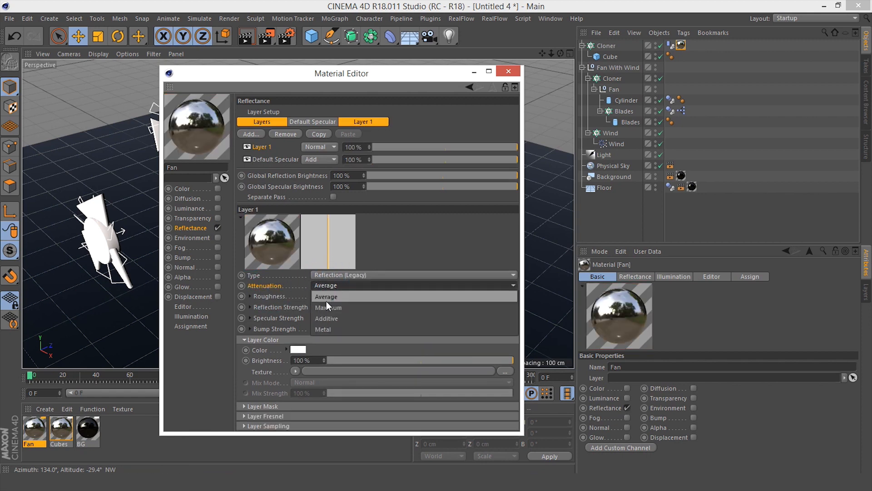
left_click(328, 316)
left_click_drag(355, 77, 376, 58)
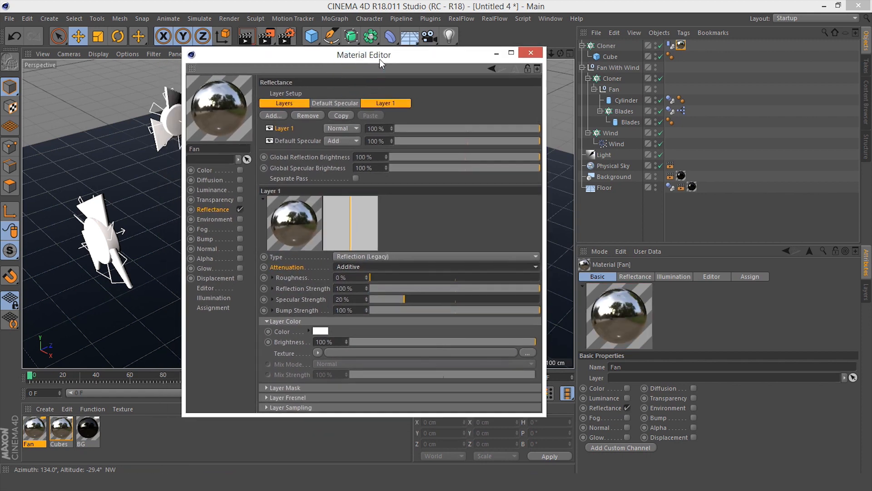
Set the Fan reflection layer's Fresnel to Conductor with the Gold preset.
left_click(278, 397)
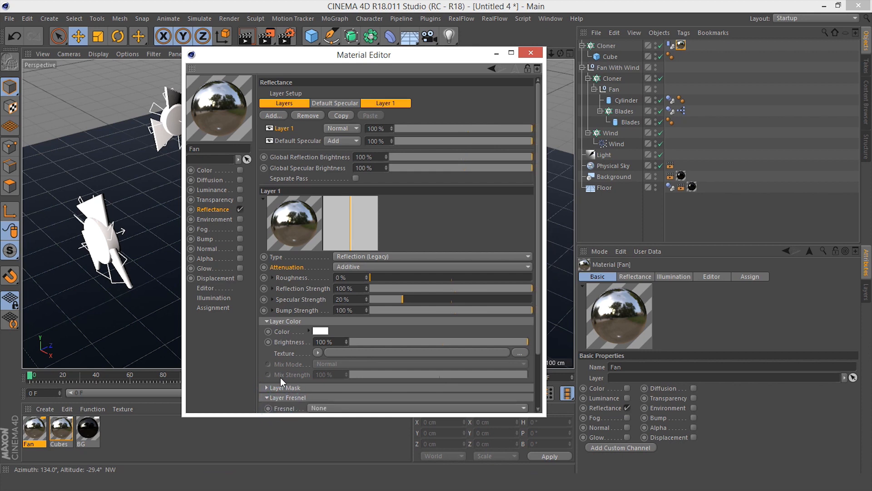
scroll(282, 363, "down", 3)
left_click(316, 344)
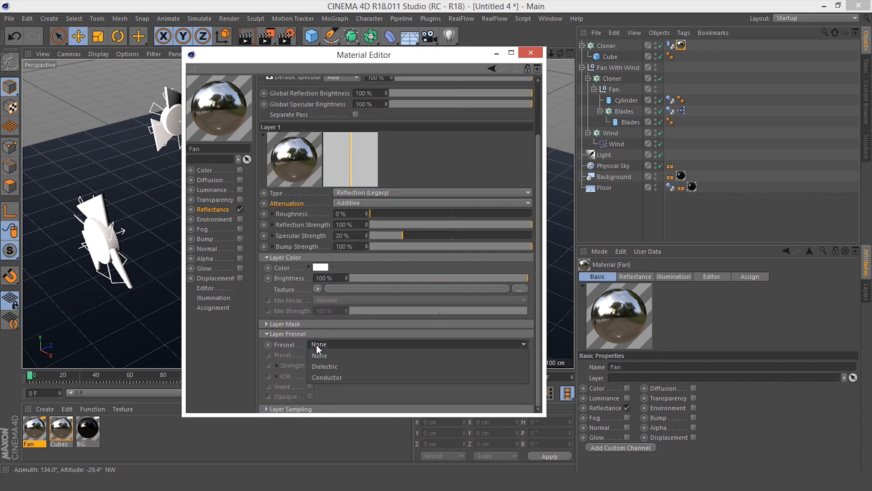
left_click(324, 375)
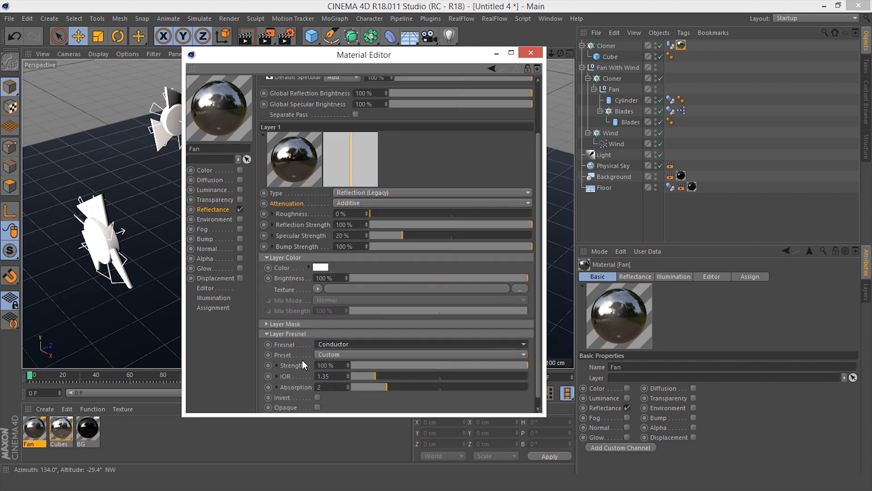
left_click(325, 356)
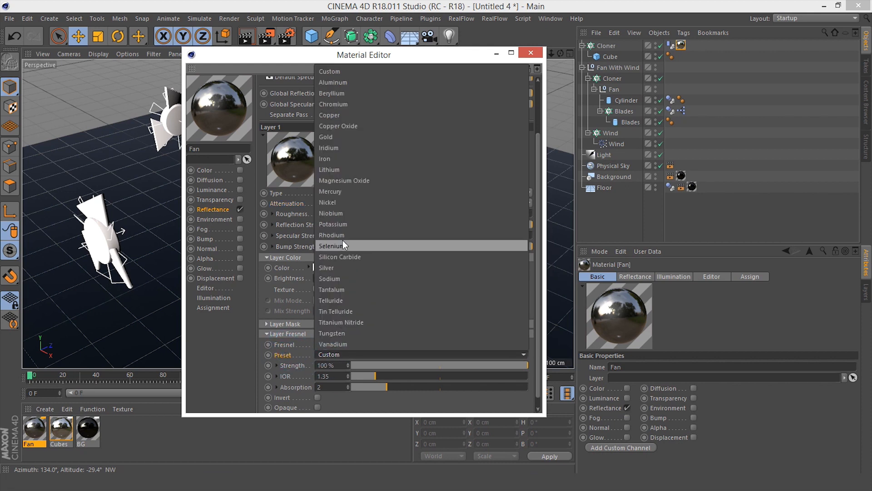
left_click(336, 136)
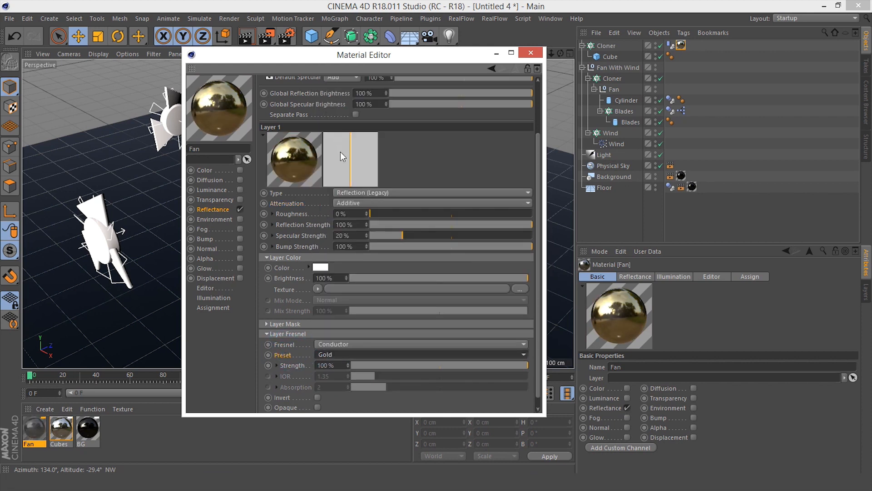
Tint the Fan material's reflection layer color with a hue of 30° and a saturation of 30%, and close the material editor.
left_click(284, 267)
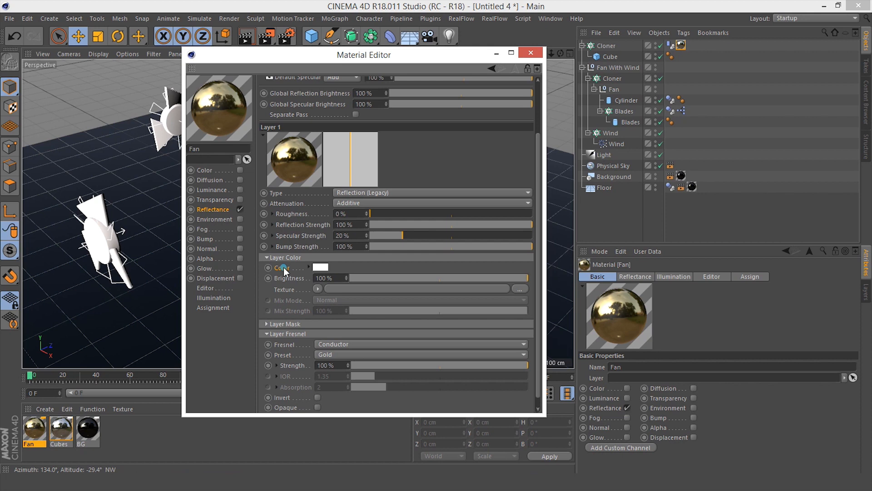
left_click(310, 266)
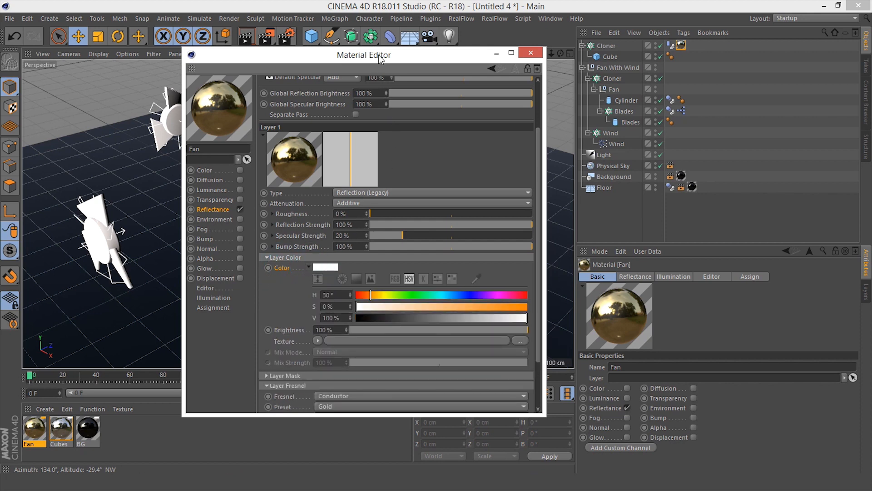
left_click_drag(380, 59, 402, 75)
scroll(359, 310, "up", 2)
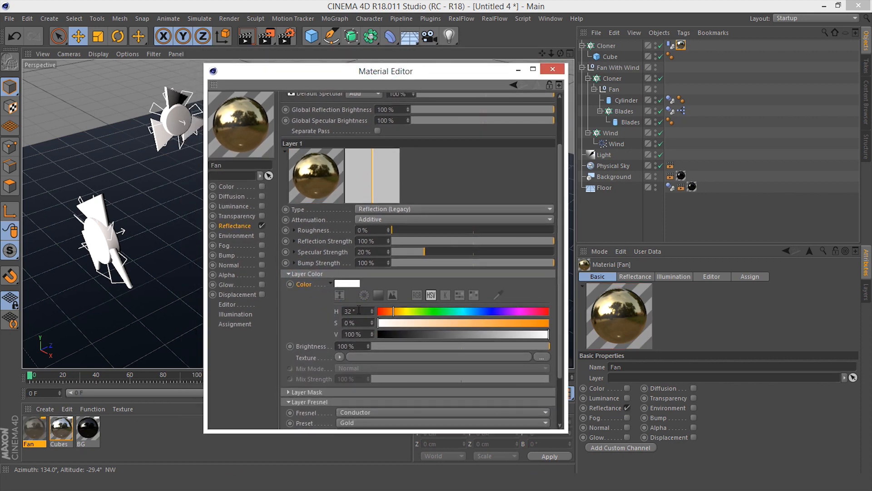
scroll(359, 310, "down", 2)
left_click_drag(406, 323, 421, 323)
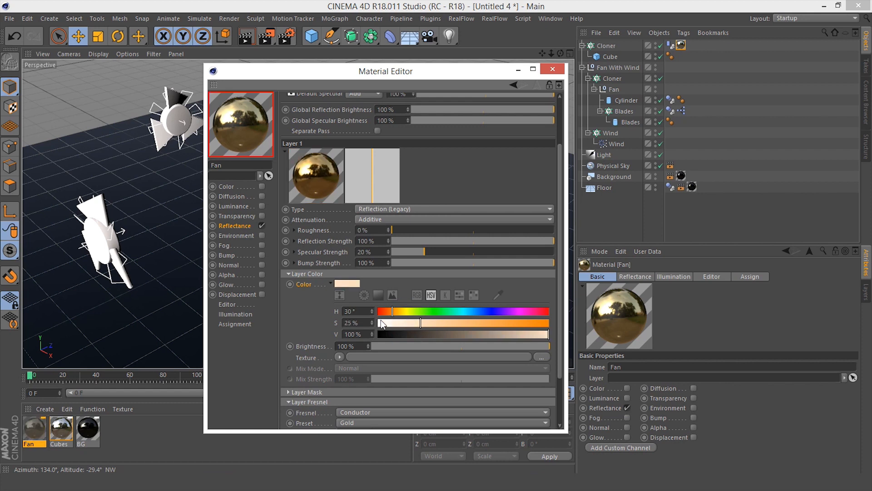
left_click_drag(360, 323, 318, 324)
type("30")
key("Return")
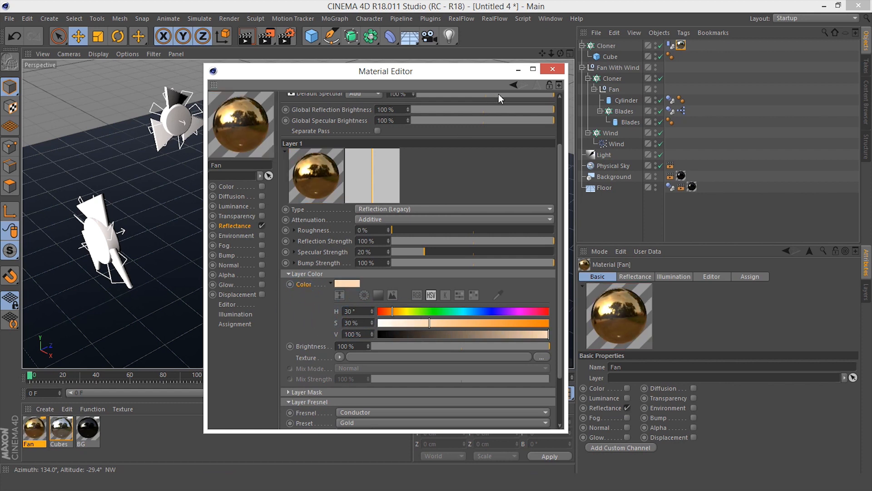
left_click(552, 69)
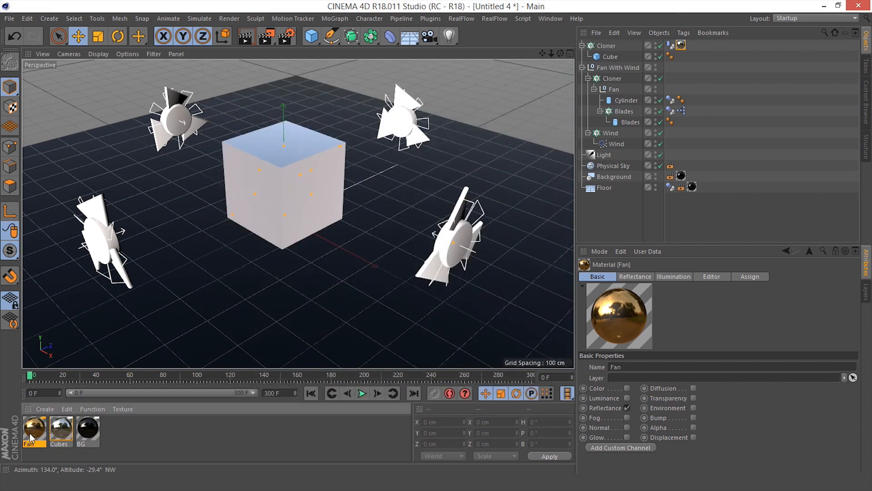
Apply the Fan material to the Fan null inside the Fan With Wind group's cloner.
left_click_drag(475, 194, 606, 135)
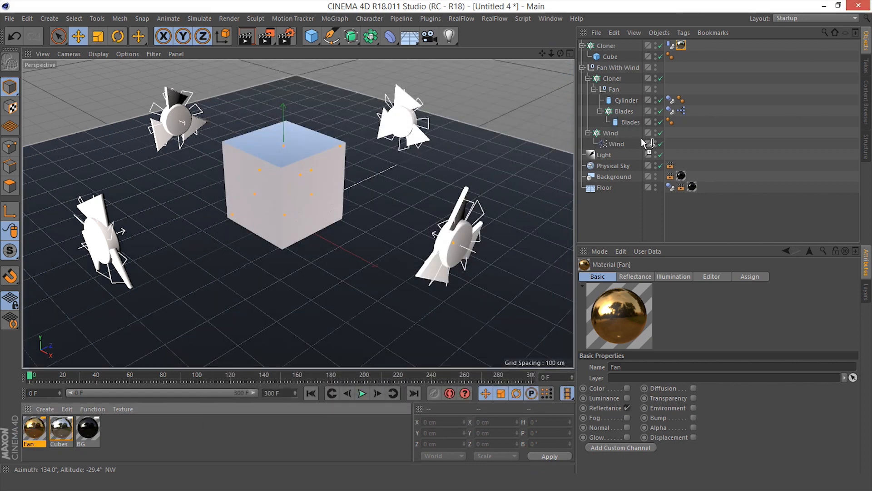
left_click_drag(626, 97, 614, 90)
left_click_drag(304, 212, 296, 227, "alt")
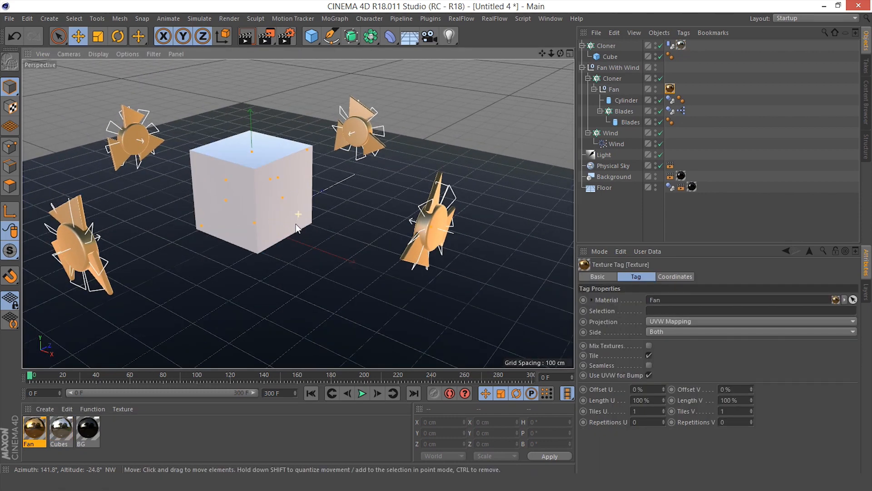
Add the Ambient Occlusion effect to the render settings and close them.
left_click(283, 35)
left_click(86, 201)
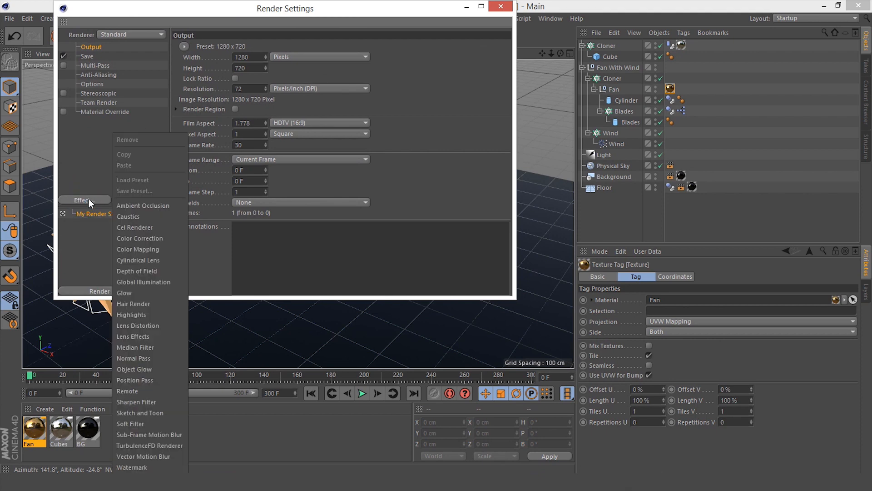
left_click(136, 206)
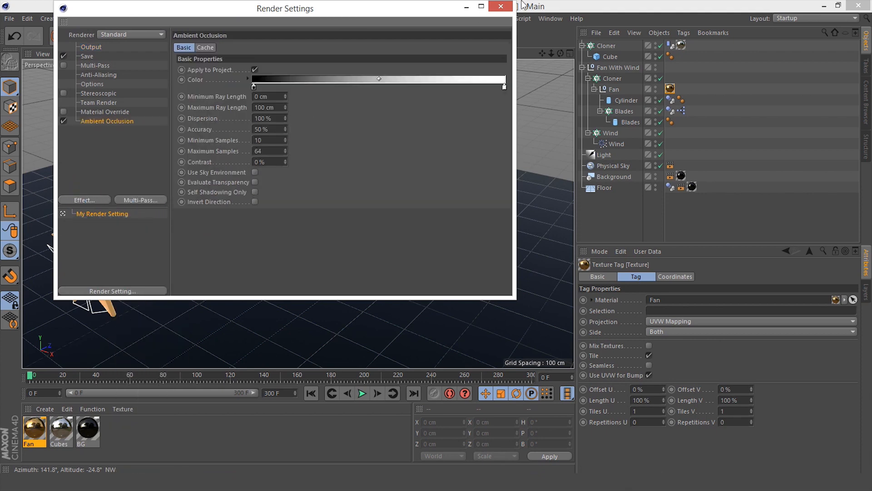
left_click(501, 7)
Play the baked simulation to about frame 72 and render a preview of the fans and cubes in the perspective view.
left_click_drag(292, 250, 266, 260, "alt")
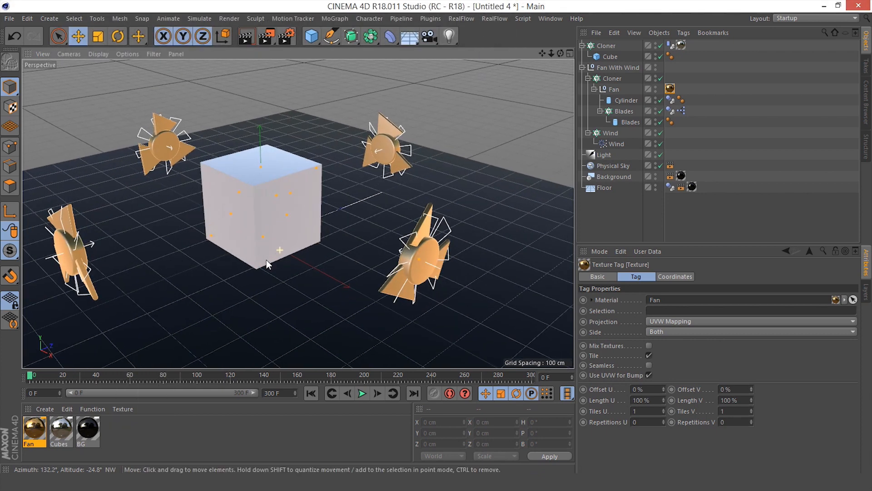
left_click(362, 393)
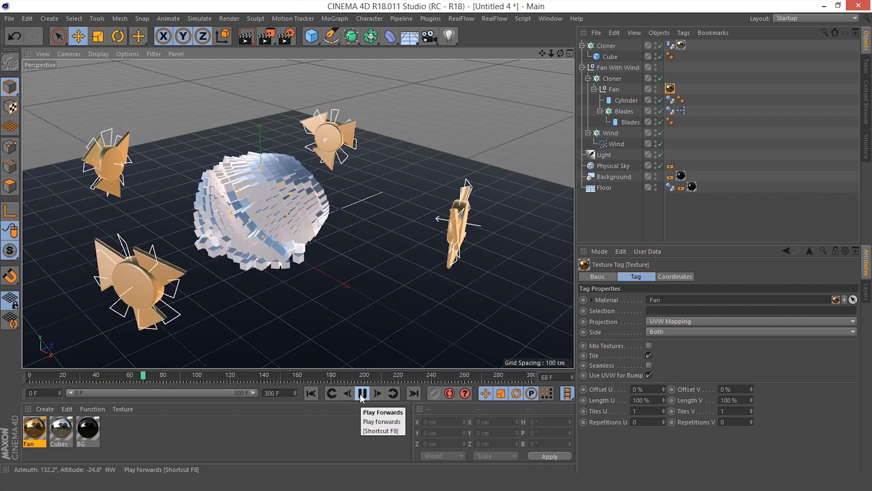
left_click(362, 394)
left_click_drag(296, 255, 204, 244, "alt")
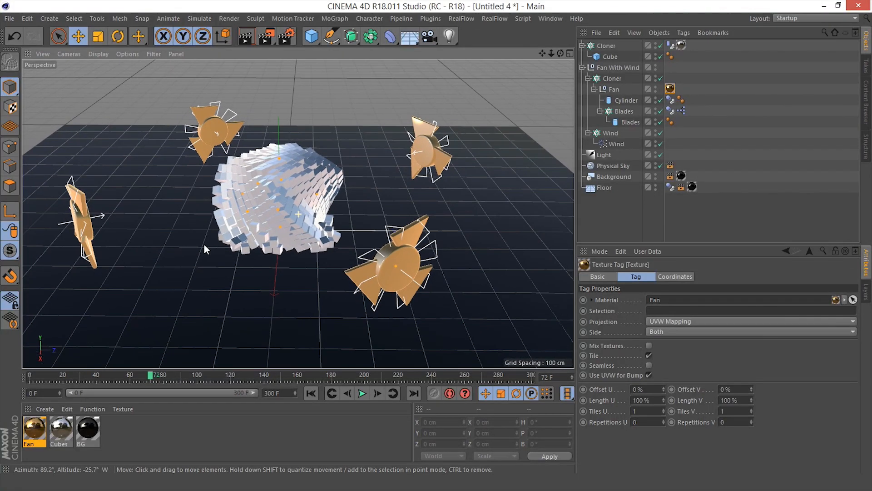
left_click(247, 38)
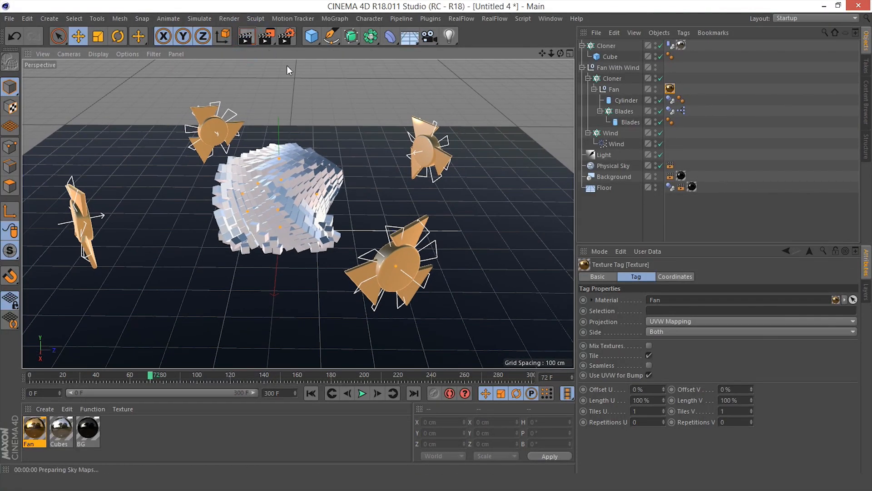